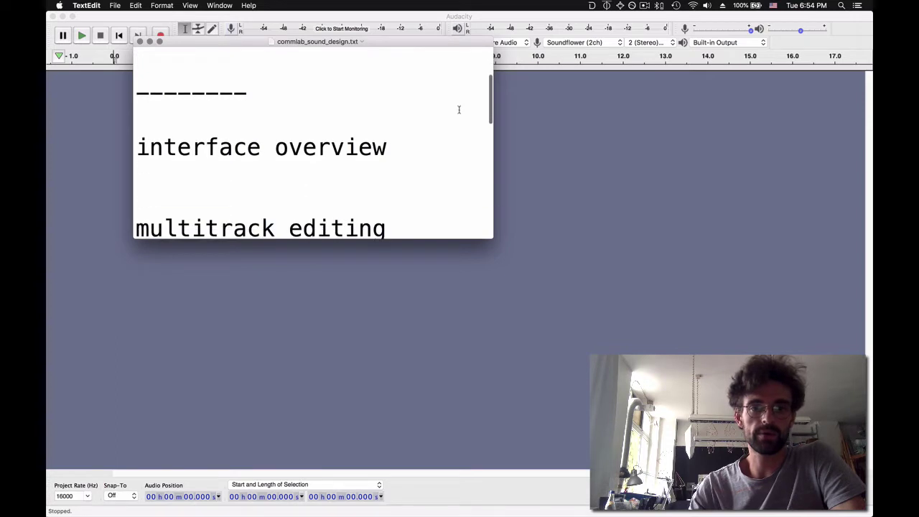
Read through the sound design outline in the text file, from interface overview to exports, and switch back to Audacity.
{"action": "left_click", "coordinate": [407, 144]}
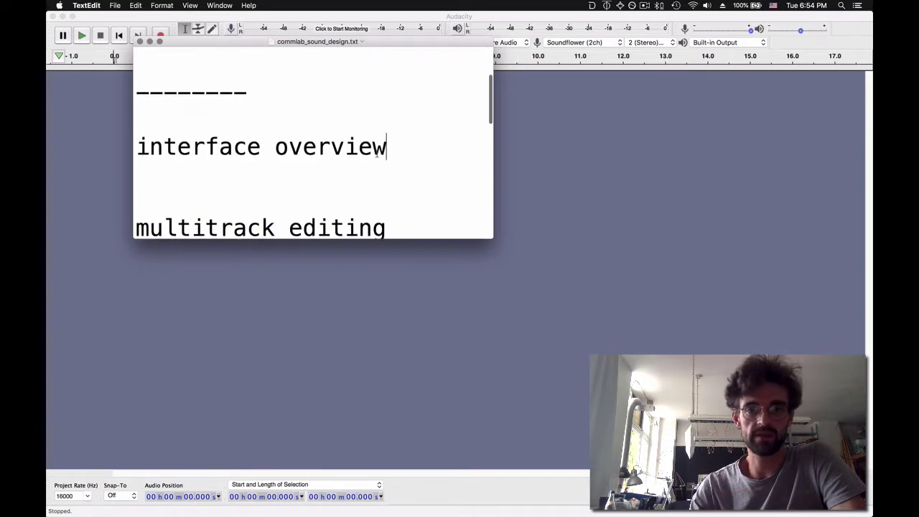
{"action": "scroll", "coordinate": [392, 151], "scroll_direction": "down", "scroll_amount": 3}
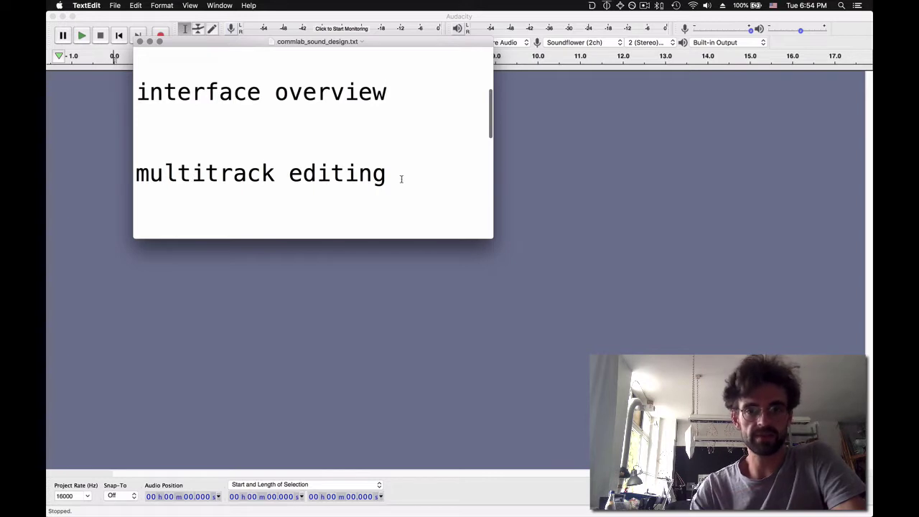
{"action": "scroll", "coordinate": [402, 179], "scroll_direction": "down", "scroll_amount": 5}
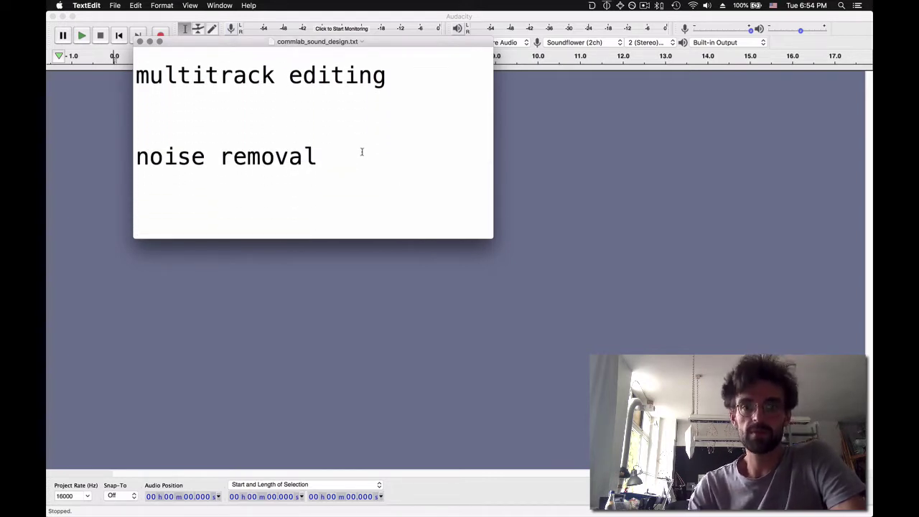
{"action": "scroll", "coordinate": [388, 154], "scroll_direction": "down", "scroll_amount": 1}
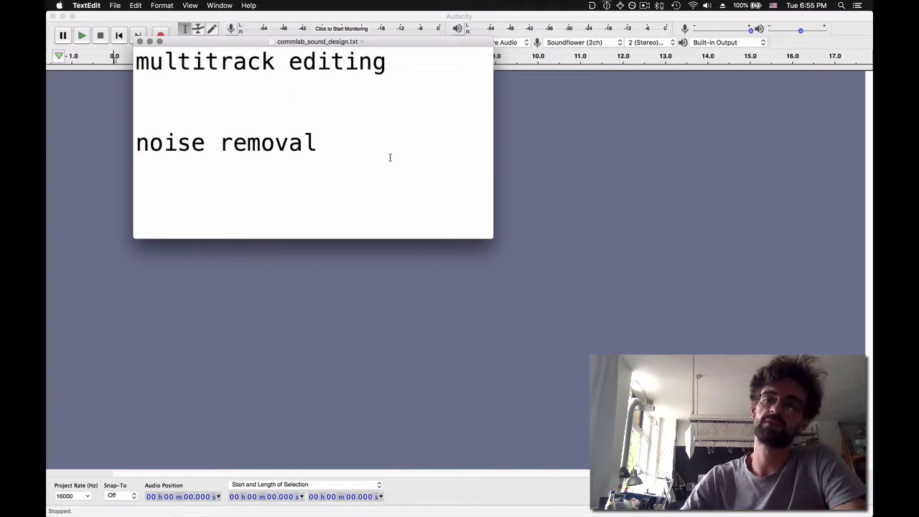
{"action": "scroll", "coordinate": [375, 141], "scroll_direction": "down", "scroll_amount": 5}
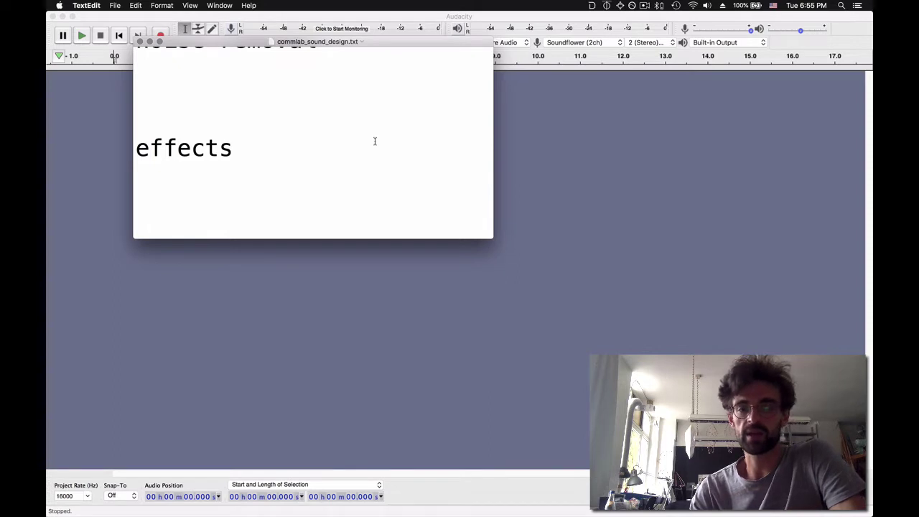
{"action": "scroll", "coordinate": [375, 141], "scroll_direction": "down", "scroll_amount": 1}
{"action": "scroll", "coordinate": [375, 141], "scroll_direction": "down", "scroll_amount": 5}
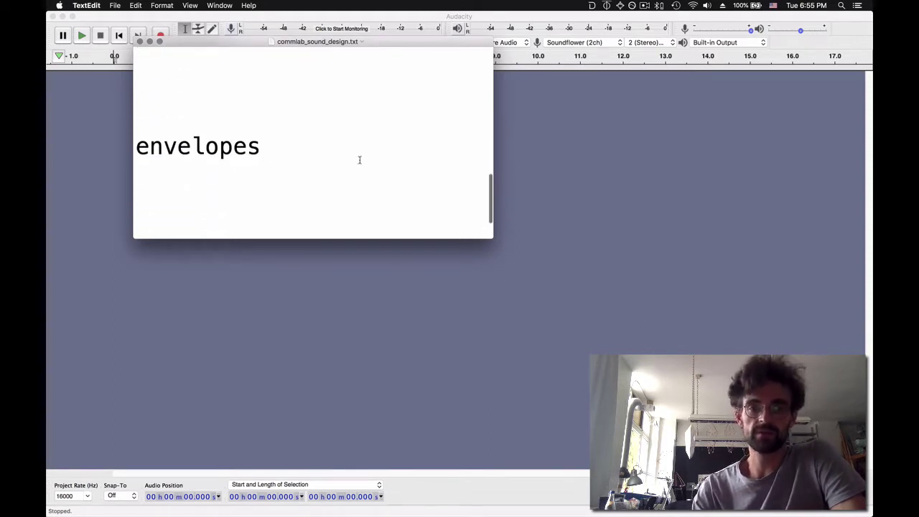
{"action": "scroll", "coordinate": [321, 179], "scroll_direction": "down", "scroll_amount": 3}
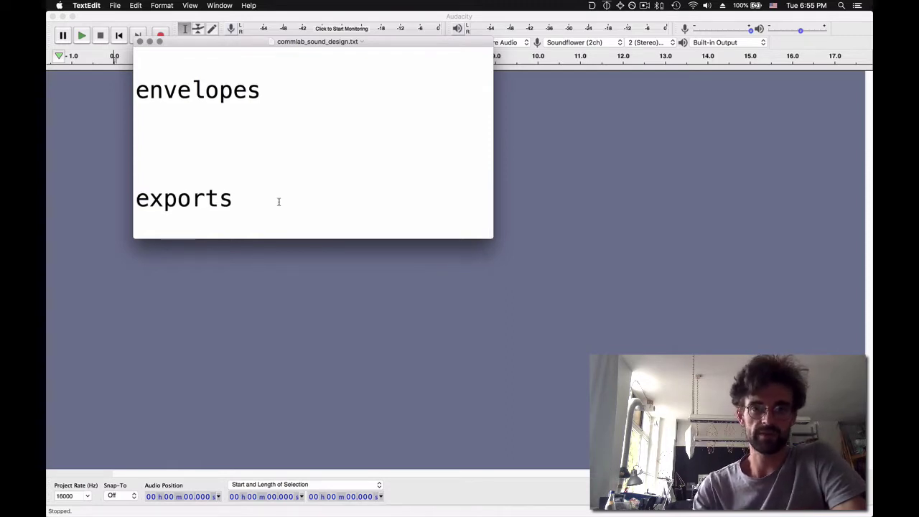
{"action": "left_click", "coordinate": [451, 333]}
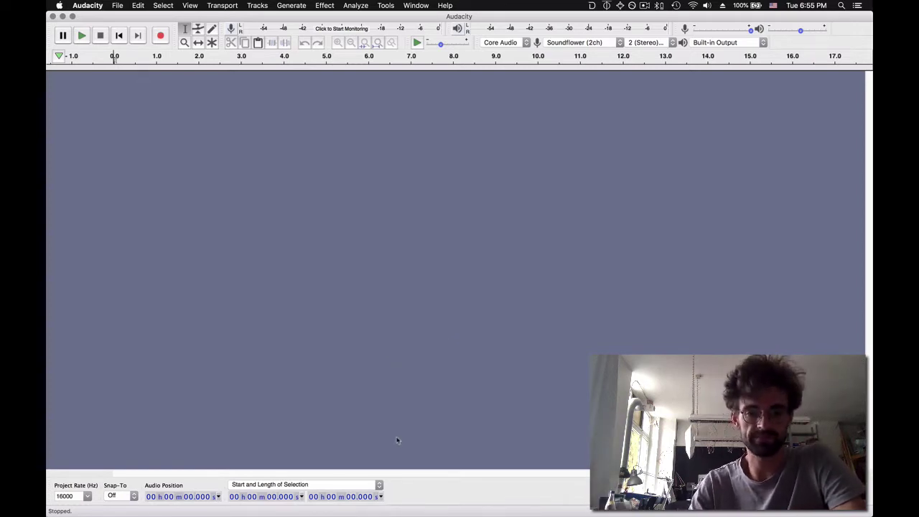
In Finder, move the seagulls, waves, boat-horn and sand sound files from Downloads into the commlab_5 folder, and close the Downloads window.
{"action": "left_click", "coordinate": [270, 504]}
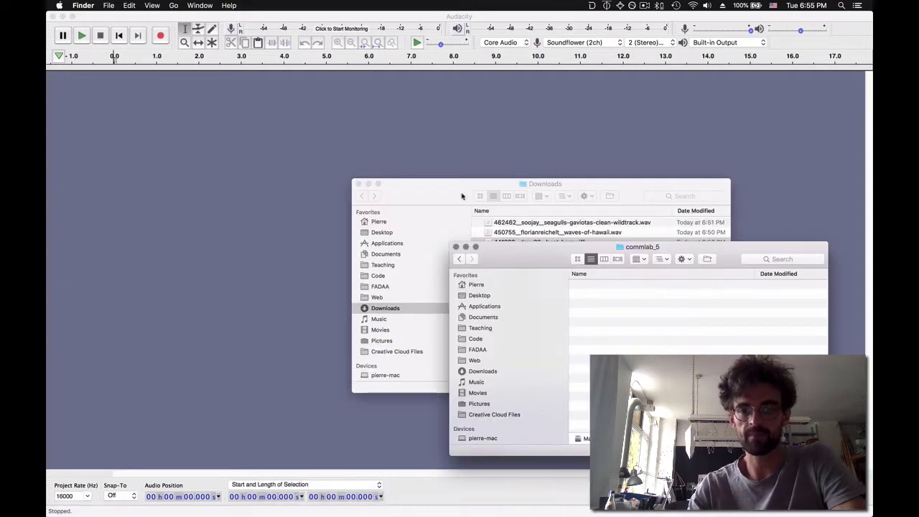
{"action": "left_click_drag", "start_coordinate": [462, 196], "coordinate": [455, 188]}
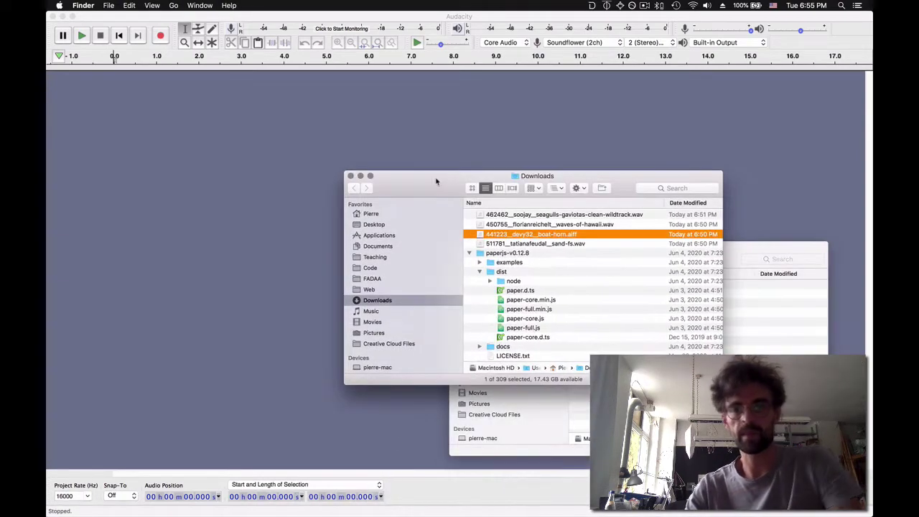
{"action": "left_click", "coordinate": [600, 217], "text": "shift"}
{"action": "left_click_drag", "start_coordinate": [540, 227], "coordinate": [756, 327]}
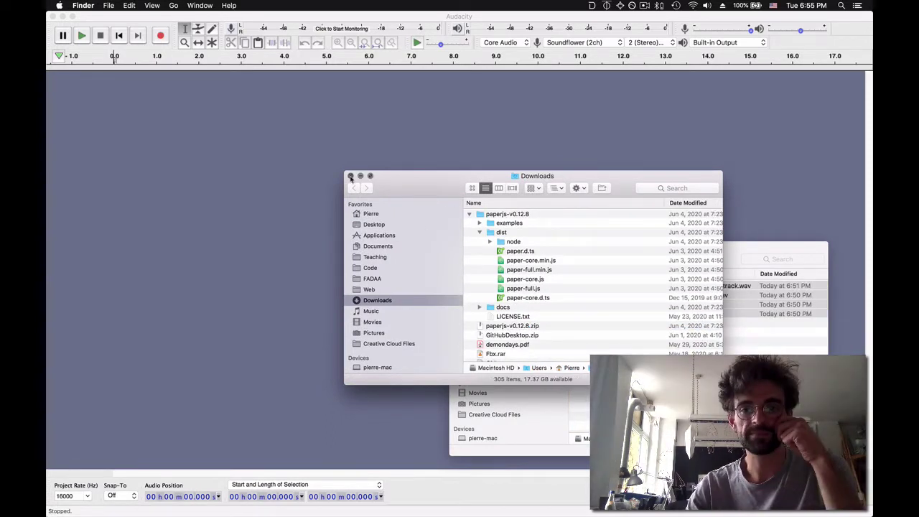
{"action": "left_click", "coordinate": [350, 175]}
{"action": "left_click", "coordinate": [624, 351]}
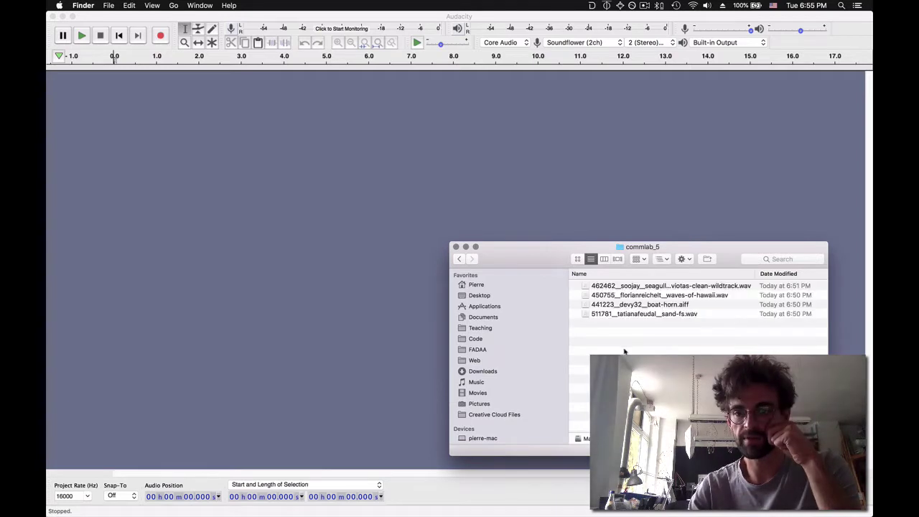
Import all four sound files from the commlab_5 folder into the empty Audacity project and close the folder window.
{"action": "left_click", "coordinate": [676, 314]}
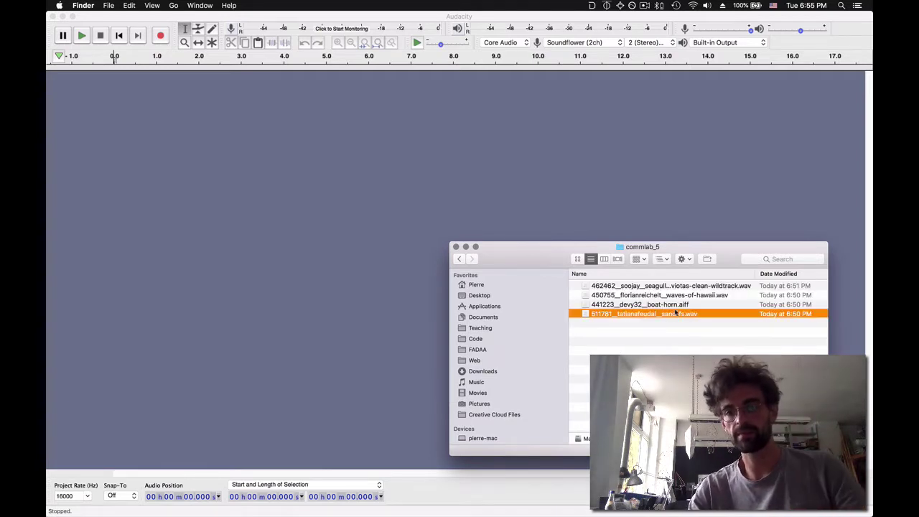
{"action": "left_click", "coordinate": [716, 288], "text": "shift"}
{"action": "left_click_drag", "start_coordinate": [488, 264], "coordinate": [237, 231]}
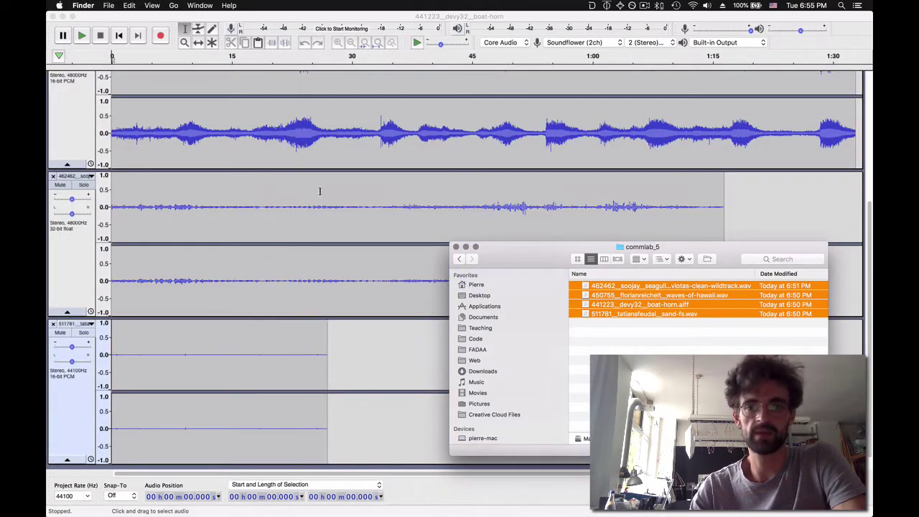
{"action": "scroll", "coordinate": [318, 191], "scroll_direction": "up", "scroll_amount": 5}
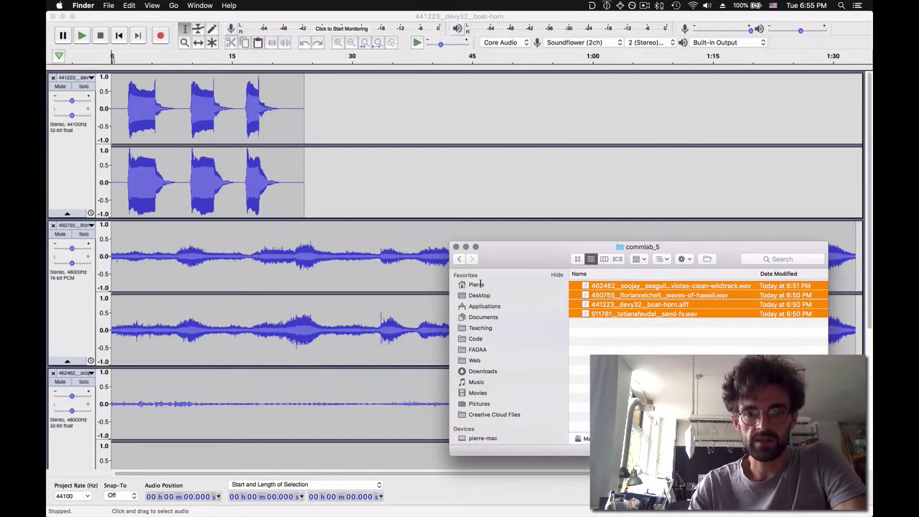
{"action": "left_click", "coordinate": [456, 246]}
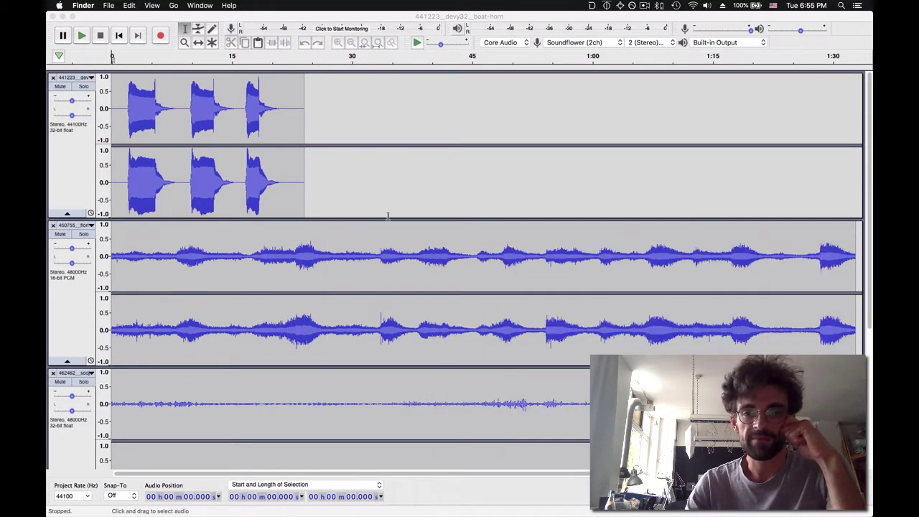
Look over the imported tracks, selecting them in turn from boat horn to sand, and return to the project start.
{"action": "scroll", "coordinate": [335, 212], "scroll_direction": "down", "scroll_amount": 5}
{"action": "scroll", "coordinate": [85, 156], "scroll_direction": "up", "scroll_amount": 5}
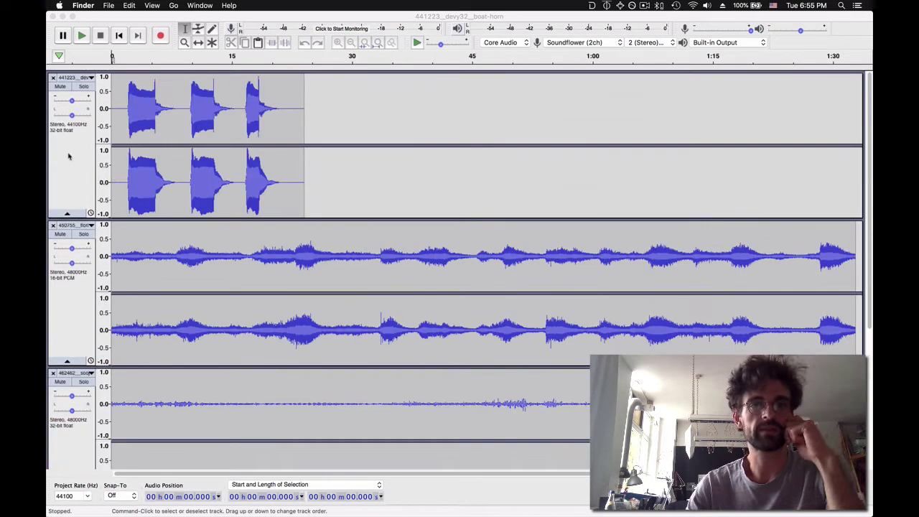
{"action": "left_click", "coordinate": [68, 154]}
{"action": "left_click", "coordinate": [67, 310]}
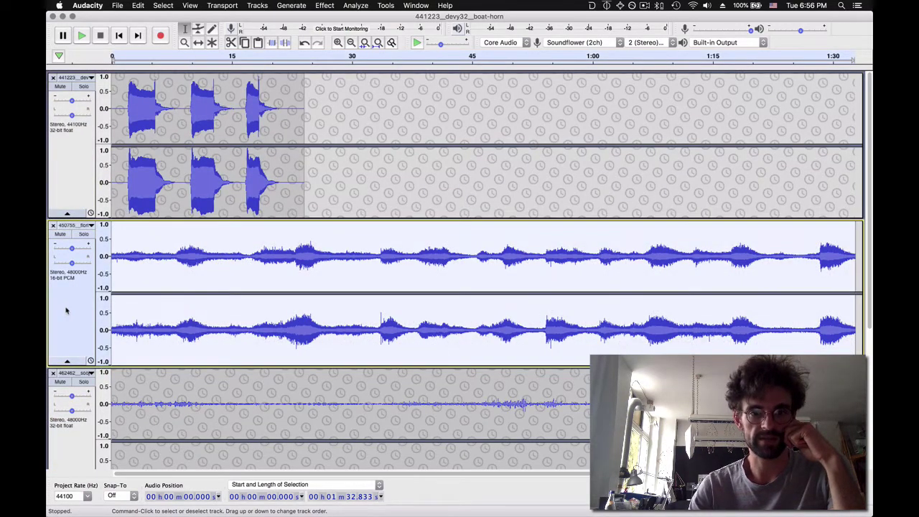
{"action": "scroll", "coordinate": [65, 310], "scroll_direction": "down", "scroll_amount": 7}
{"action": "left_click", "coordinate": [68, 312]}
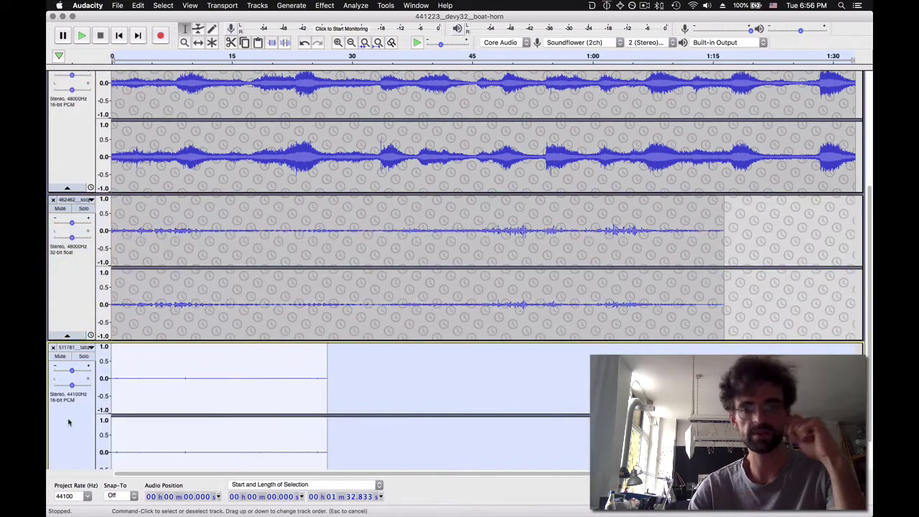
{"action": "left_click", "coordinate": [67, 422]}
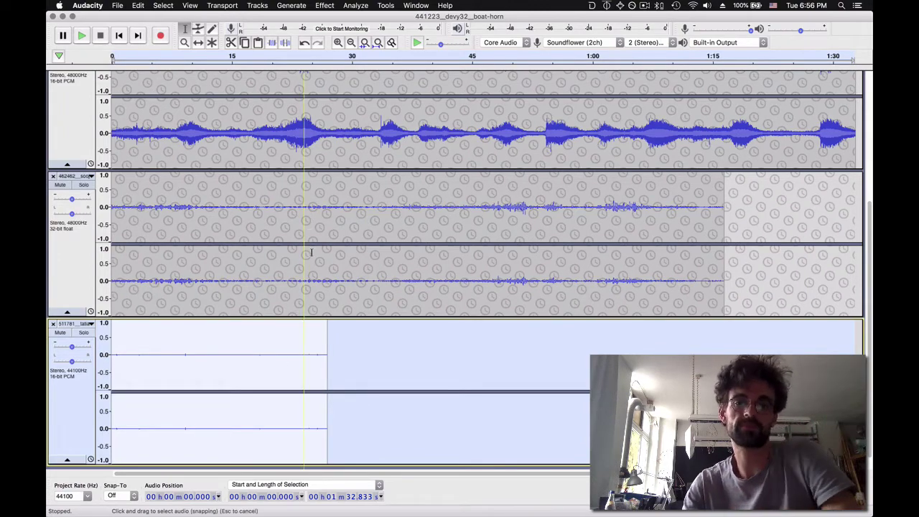
{"action": "scroll", "coordinate": [311, 252], "scroll_direction": "up", "scroll_amount": 5}
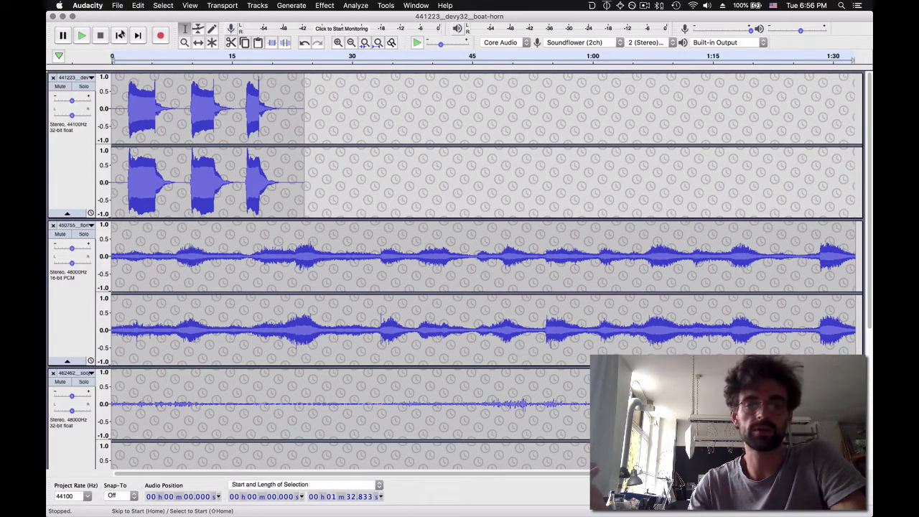
{"action": "left_click", "coordinate": [119, 35]}
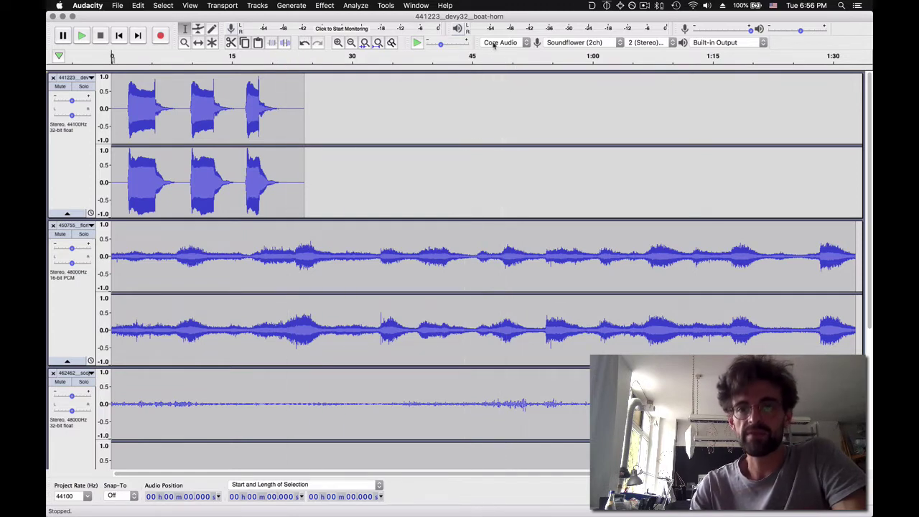
Inspect the available recording devices and playback output devices.
{"action": "left_click", "coordinate": [573, 43]}
{"action": "left_click", "coordinate": [573, 43]}
{"action": "left_click", "coordinate": [741, 42]}
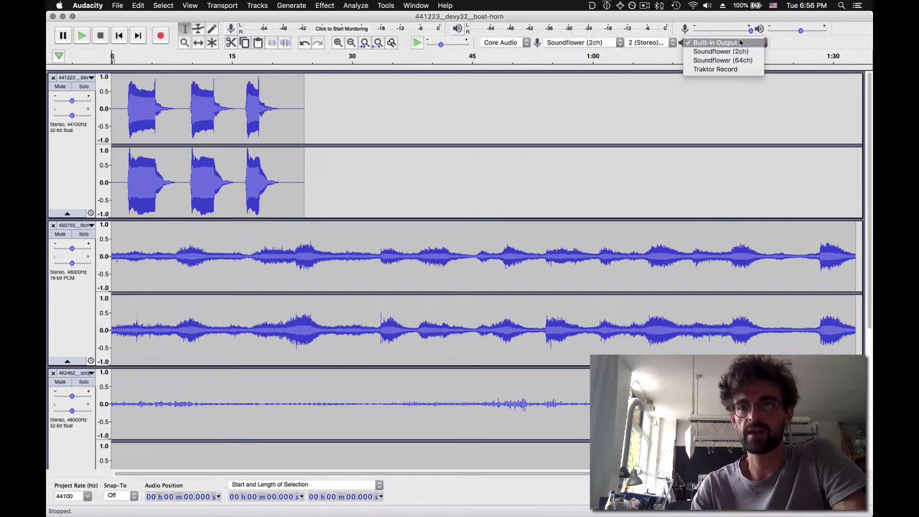
{"action": "left_click", "coordinate": [779, 45]}
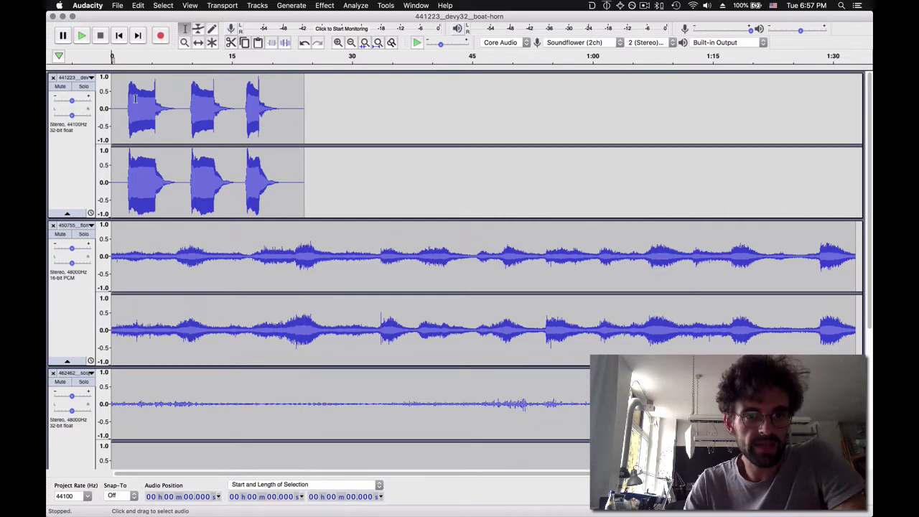
Solo the boat horn track and listen to it from about 0.8 s.
{"action": "left_click", "coordinate": [87, 87]}
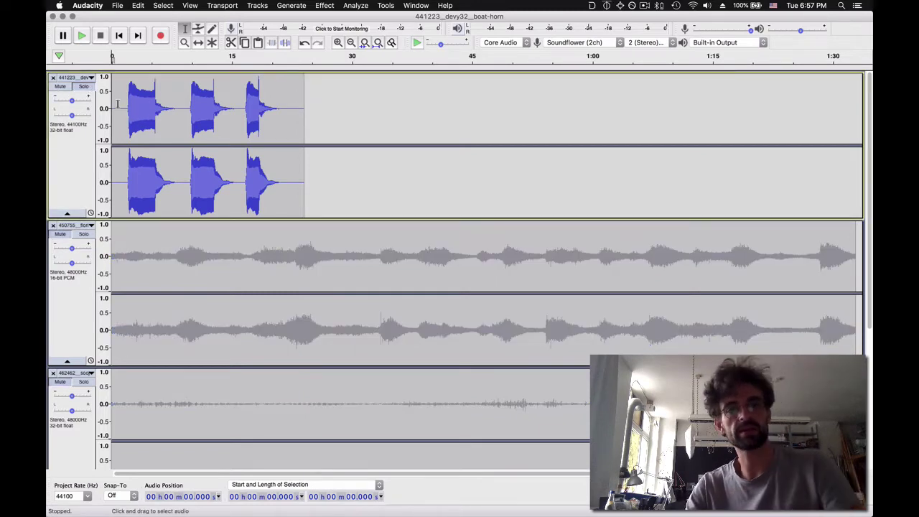
{"action": "left_click", "coordinate": [119, 104]}
{"action": "key", "text": "space"}
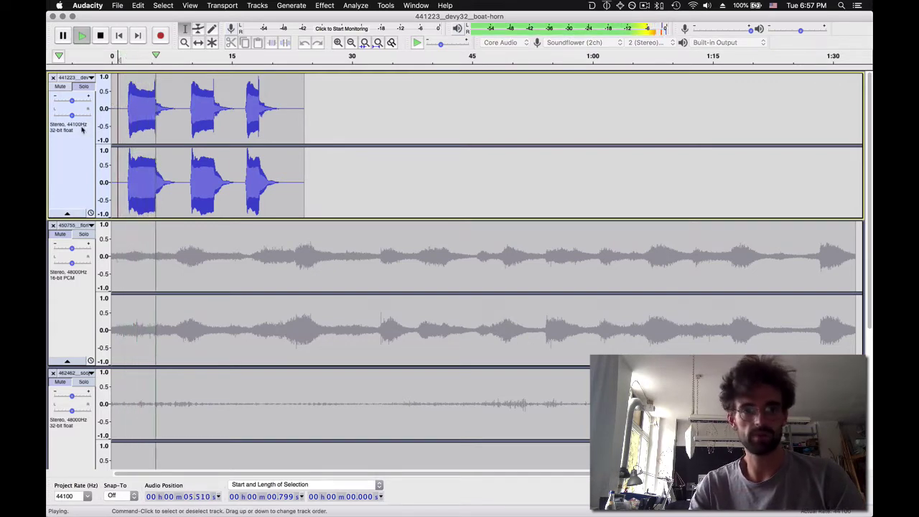
{"action": "key", "text": "space"}
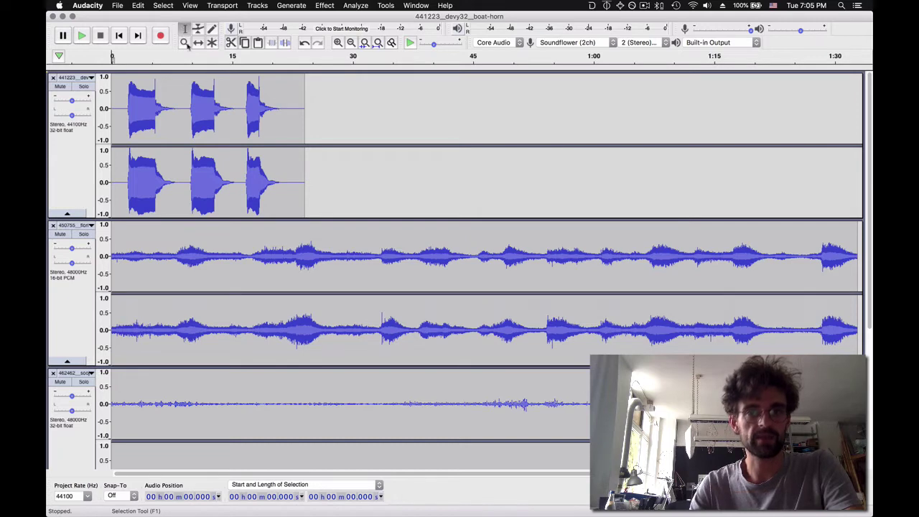
Use the Time Shift tool to move the boat horn clip so it starts at about 1:08.
{"action": "left_click", "coordinate": [198, 43]}
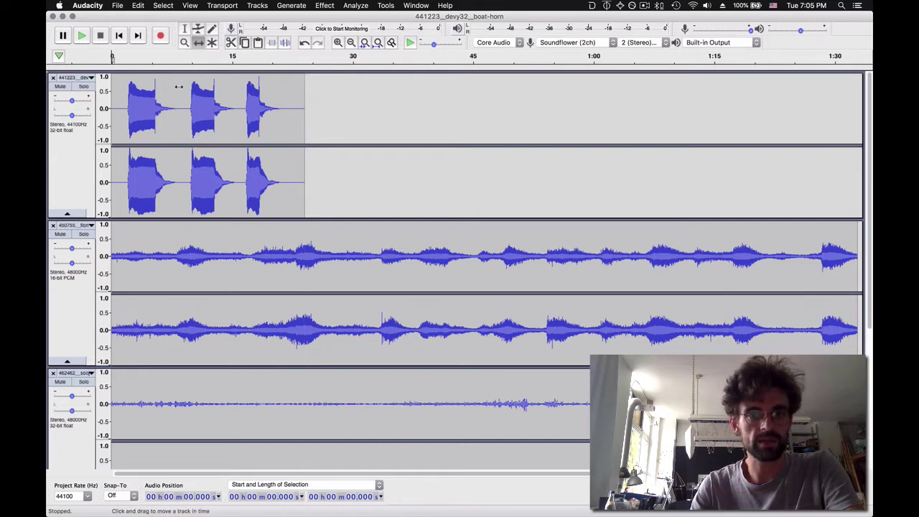
{"action": "left_click_drag", "start_coordinate": [222, 101], "coordinate": [781, 105]}
{"action": "scroll", "coordinate": [496, 135], "scroll_direction": "right", "scroll_amount": 5}
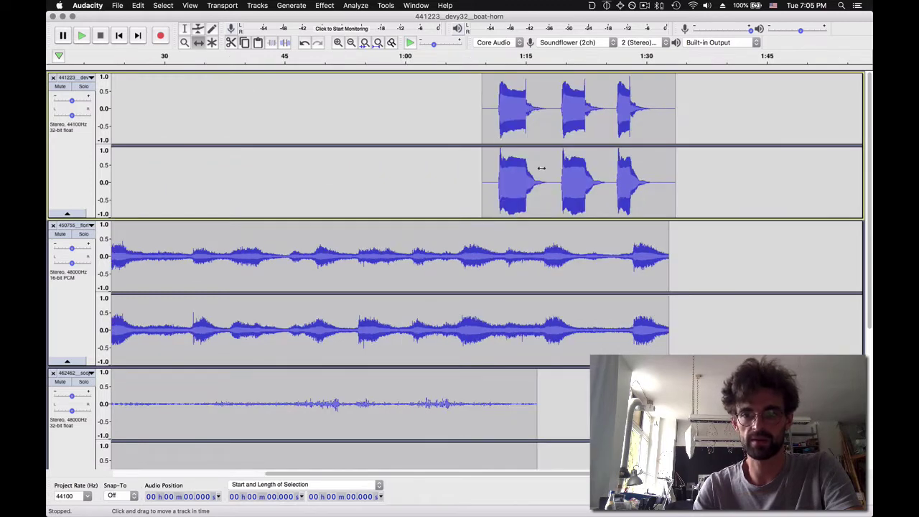
{"action": "left_click_drag", "start_coordinate": [535, 146], "coordinate": [528, 122]}
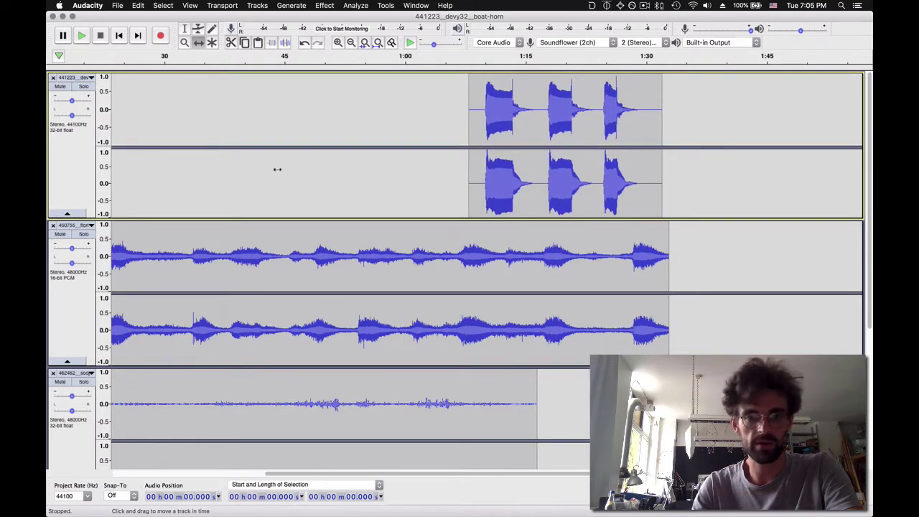
{"action": "scroll", "coordinate": [279, 168], "scroll_direction": "left", "scroll_amount": 2}
{"action": "scroll", "coordinate": [280, 169], "scroll_direction": "left", "scroll_amount": 5}
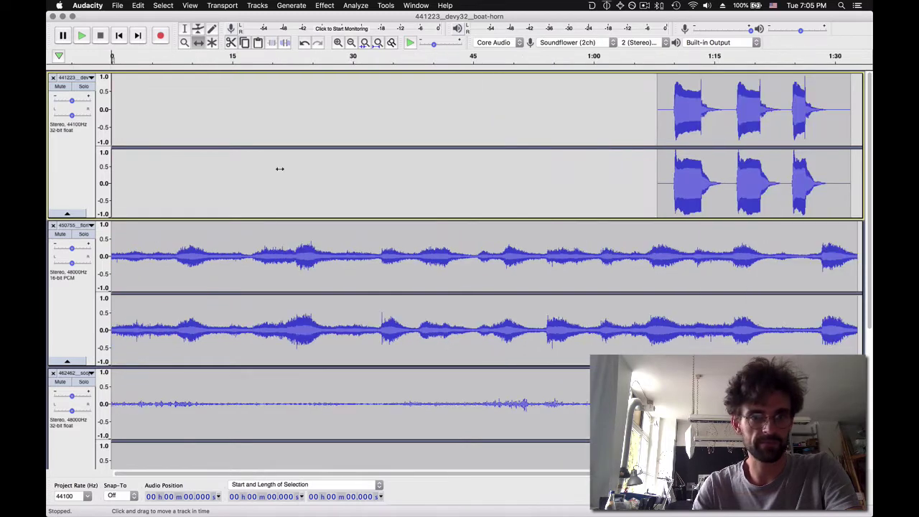
Solo the waves track and listen to it from about 6 s with the Selection tool active.
{"action": "left_click", "coordinate": [61, 235]}
{"action": "left_click", "coordinate": [61, 235]}
{"action": "left_click", "coordinate": [83, 235]}
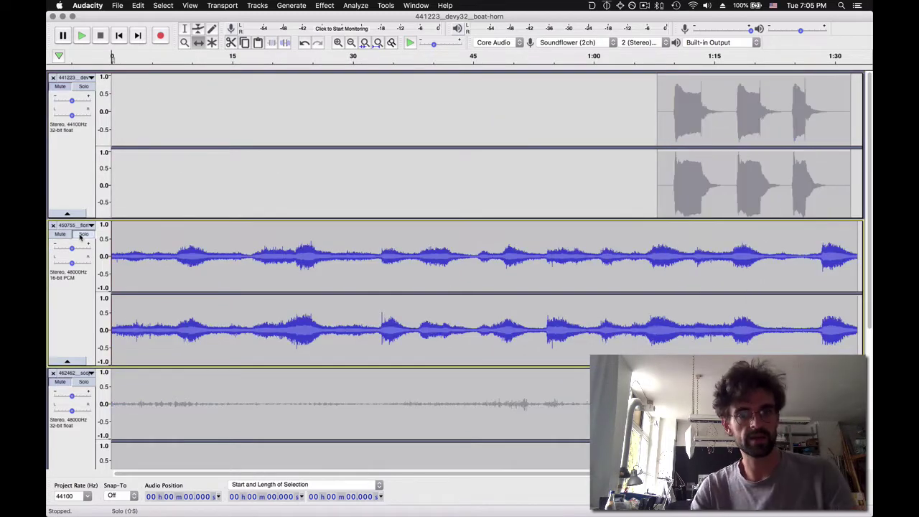
{"action": "key", "text": "F1"}
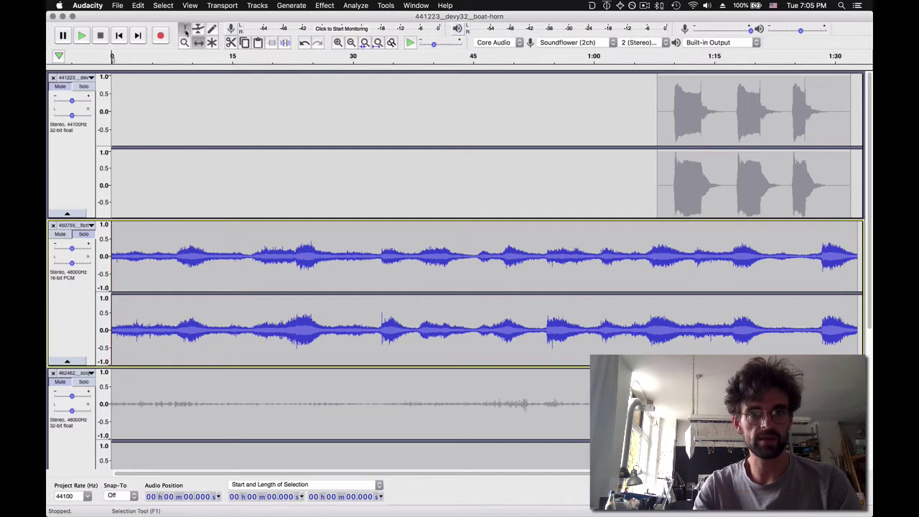
{"action": "left_click", "coordinate": [160, 253]}
{"action": "key", "text": "space"}
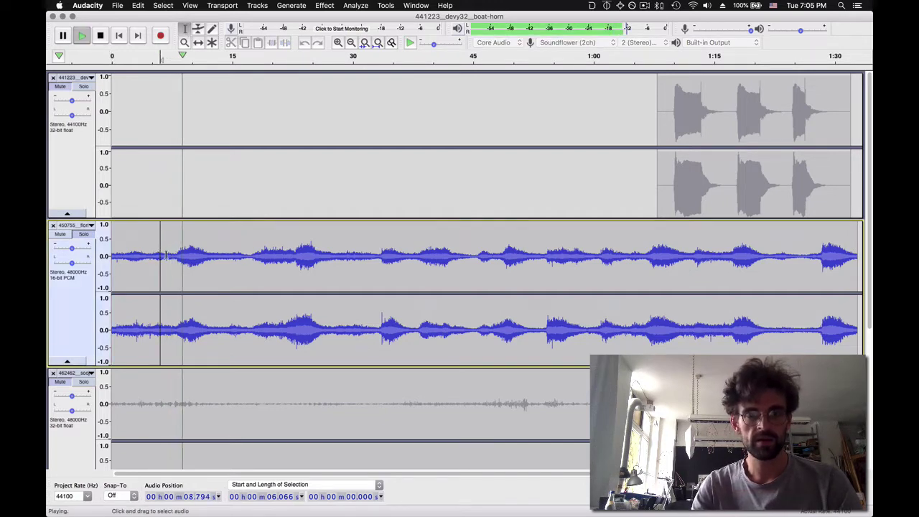
{"action": "key", "text": "space"}
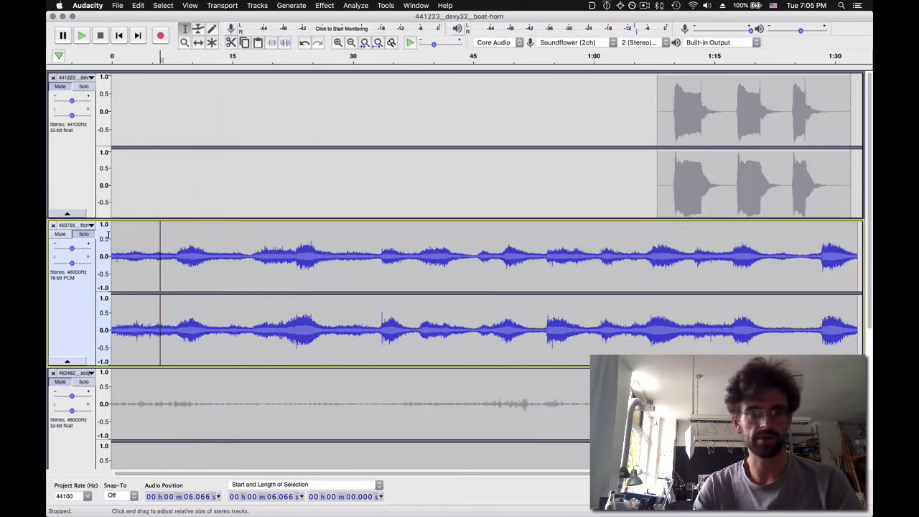
Turn off solo on the waves track, then solo the seagulls track and listen to it from about 4.5 s before unsoloing it.
{"action": "scroll", "coordinate": [60, 243], "scroll_direction": "down", "scroll_amount": 2}
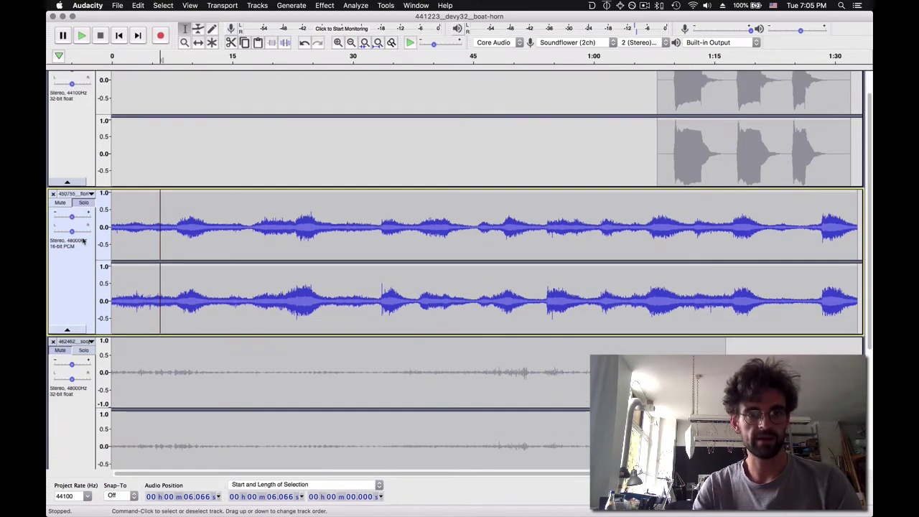
{"action": "left_click", "coordinate": [62, 244]}
{"action": "left_click", "coordinate": [84, 203]}
{"action": "scroll", "coordinate": [86, 208], "scroll_direction": "down", "scroll_amount": 10}
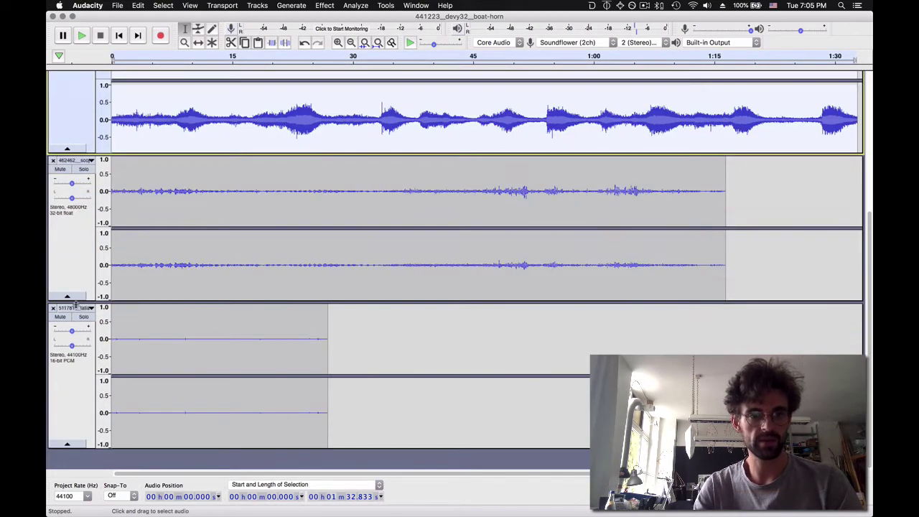
{"action": "left_click", "coordinate": [85, 168]}
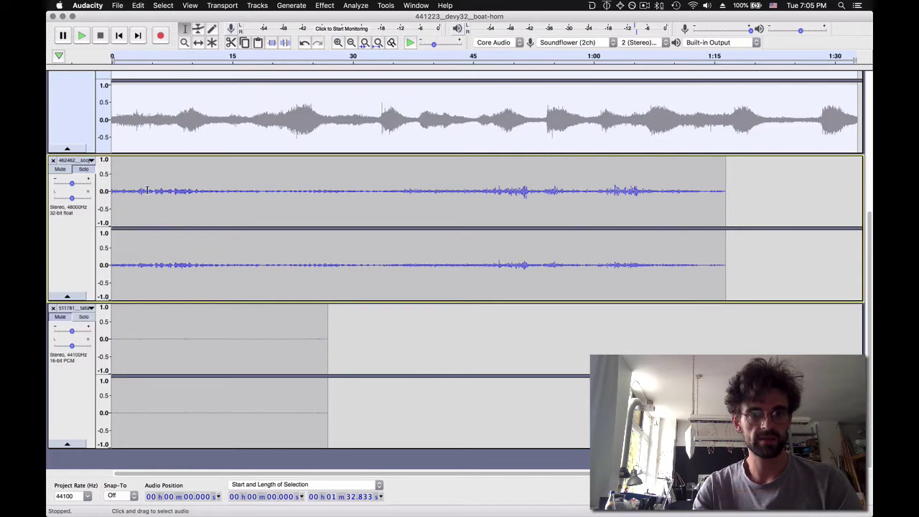
{"action": "left_click", "coordinate": [148, 191]}
{"action": "key", "text": "space"}
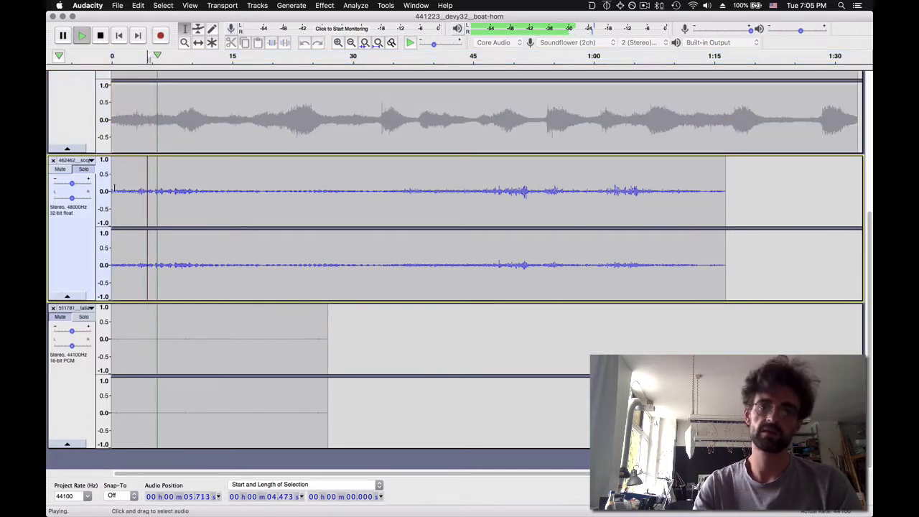
{"action": "key", "text": "space"}
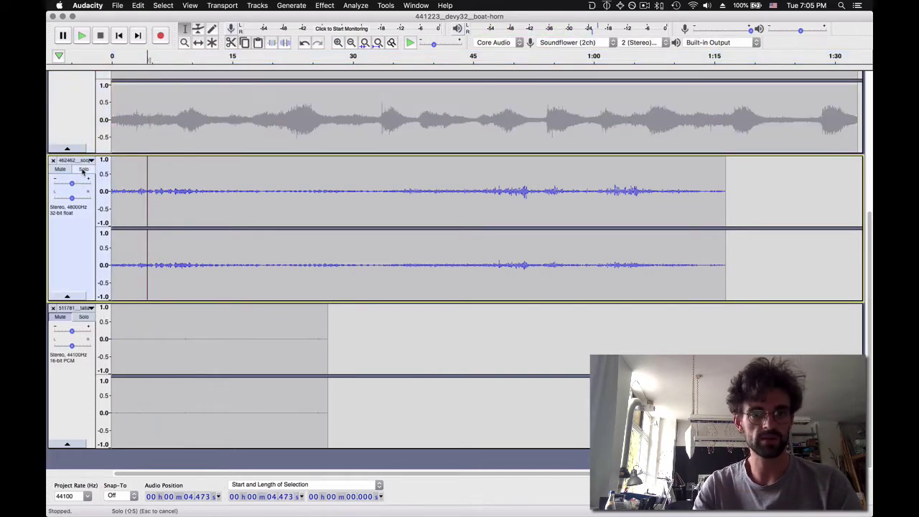
{"action": "left_click", "coordinate": [84, 169]}
Use the Time Shift tool to move the seagulls clip to start at about 9 s and the waves clip at about 17.5 s.
{"action": "left_click", "coordinate": [198, 42]}
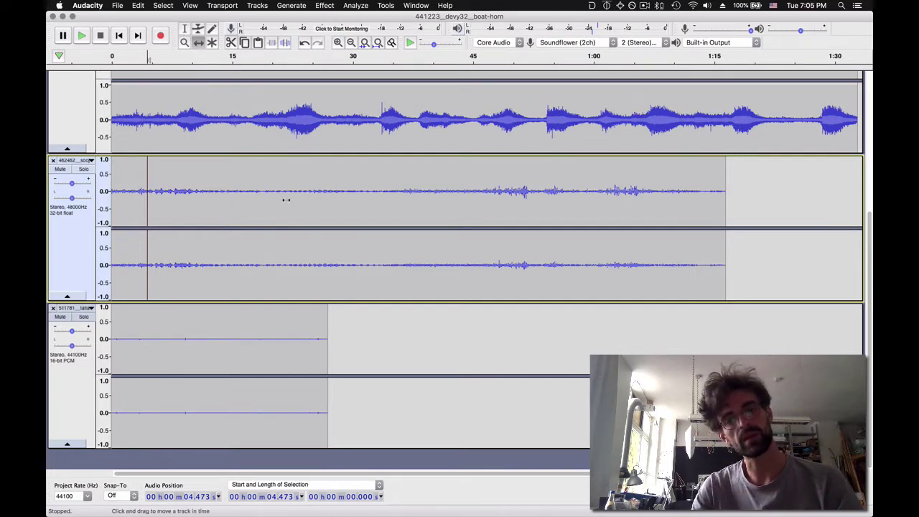
{"action": "left_click_drag", "start_coordinate": [337, 192], "coordinate": [411, 192]}
{"action": "left_click_drag", "start_coordinate": [340, 127], "coordinate": [435, 125]}
{"action": "left_click_drag", "start_coordinate": [377, 194], "coordinate": [396, 194]}
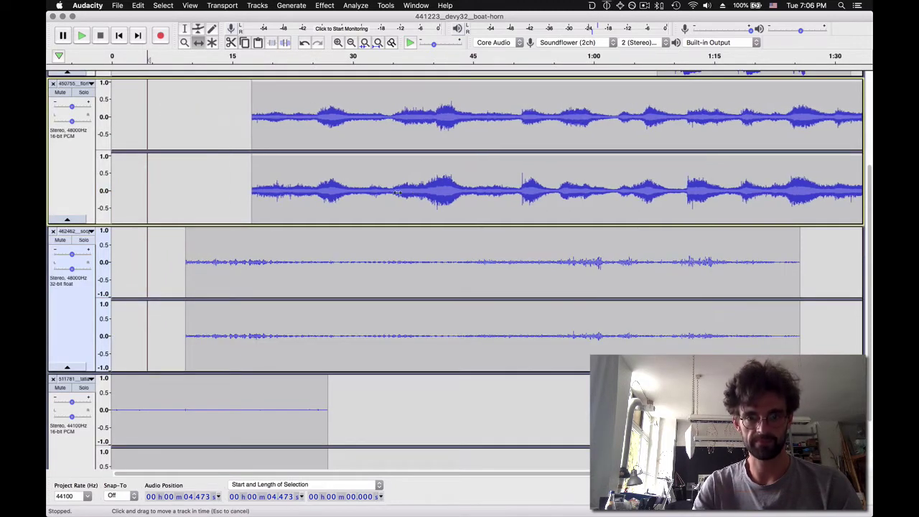
Solo the sand track and listen to it from about 4.5 s, raising the system volume.
{"action": "left_click", "coordinate": [83, 388]}
{"action": "key", "text": "space"}
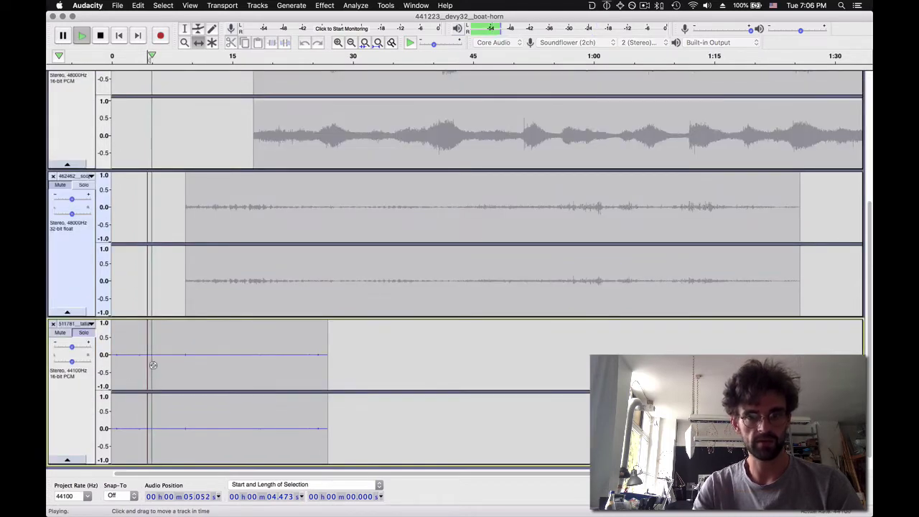
{"action": "key", "text": "XF86AudioRaiseVolume"}
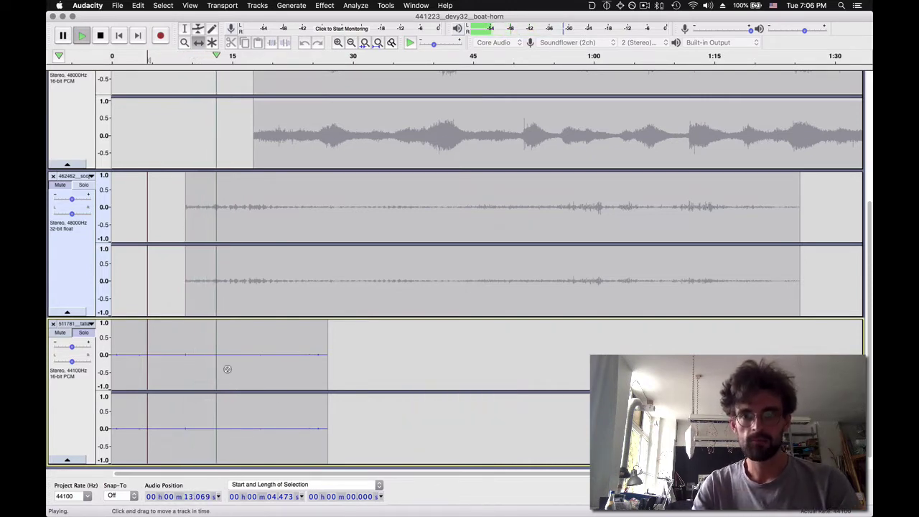
{"action": "key", "text": "space"}
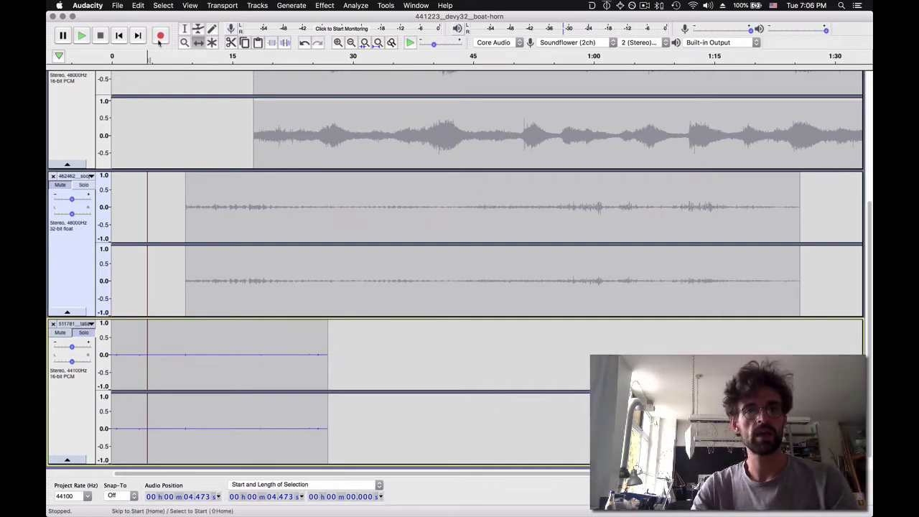
Select the entire sand clip and normalize its peak amplitude to -8.0 dB.
{"action": "left_click", "coordinate": [185, 29]}
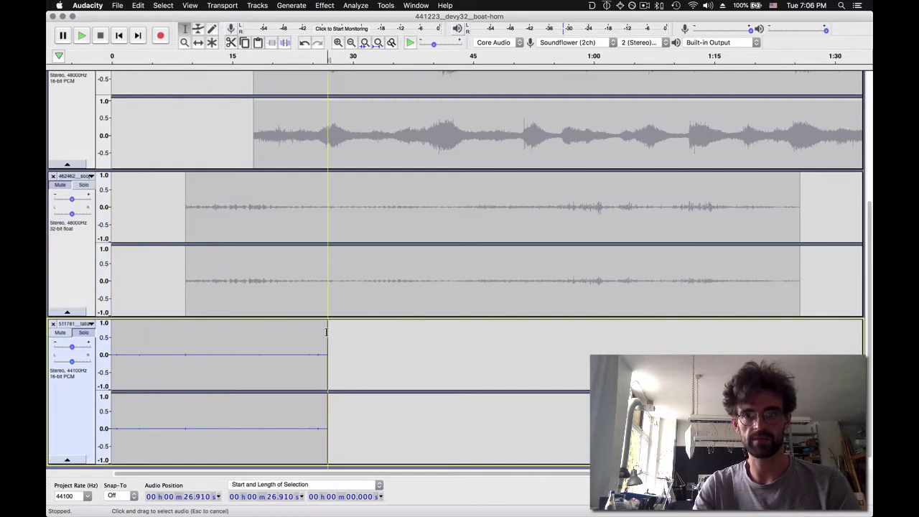
{"action": "left_click_drag", "start_coordinate": [326, 333], "coordinate": [48, 355]}
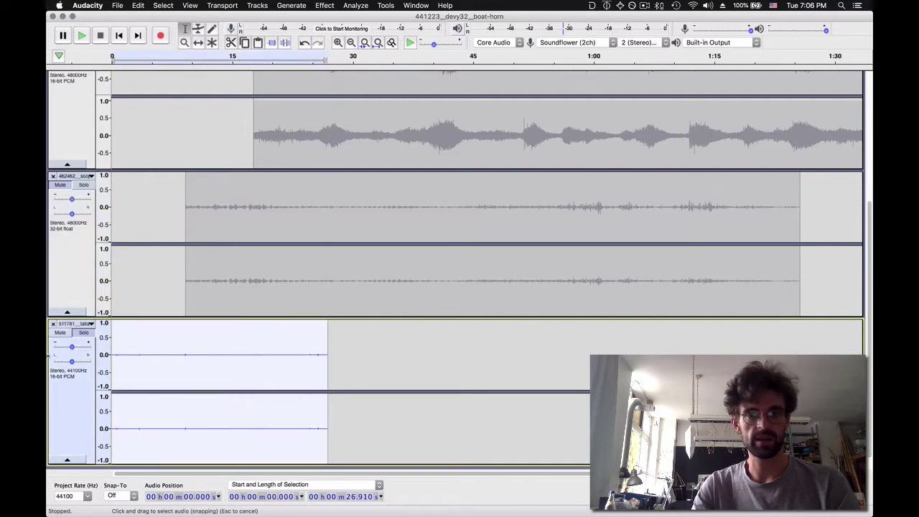
{"action": "left_click", "coordinate": [324, 6]}
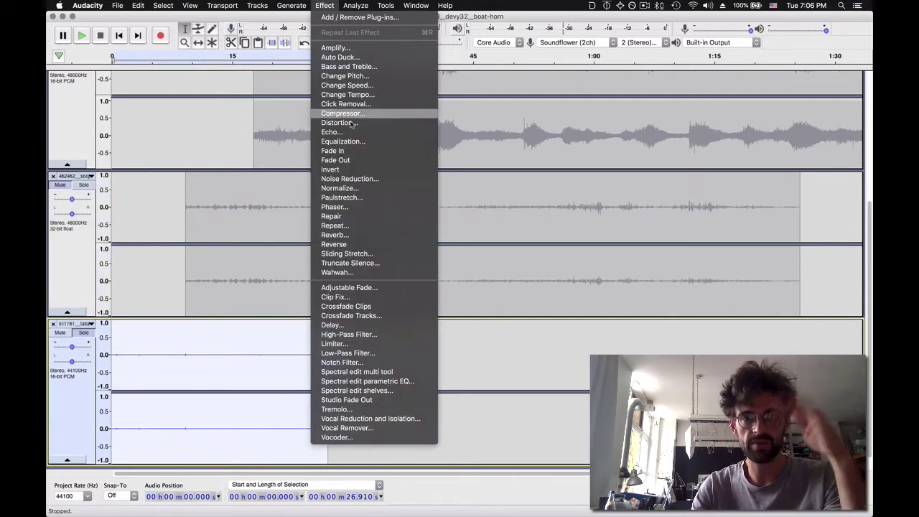
{"action": "left_click", "coordinate": [364, 190]}
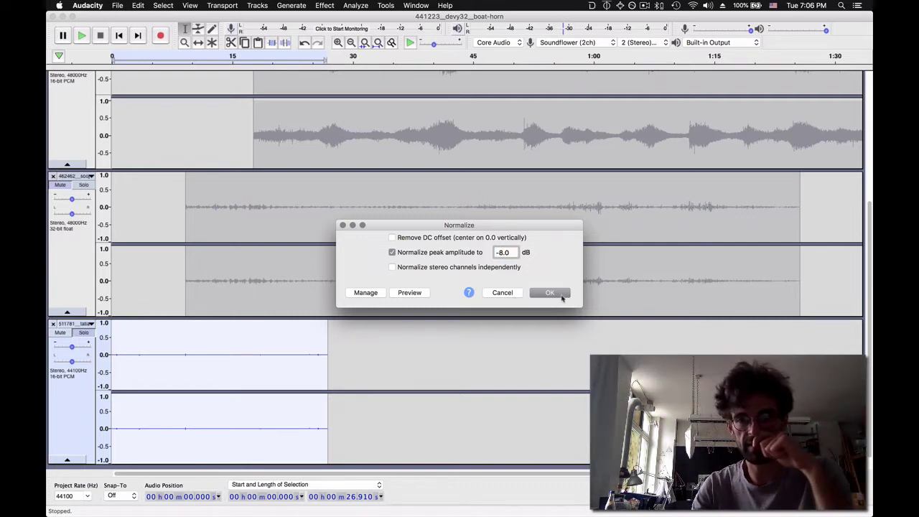
{"action": "left_click", "coordinate": [563, 297]}
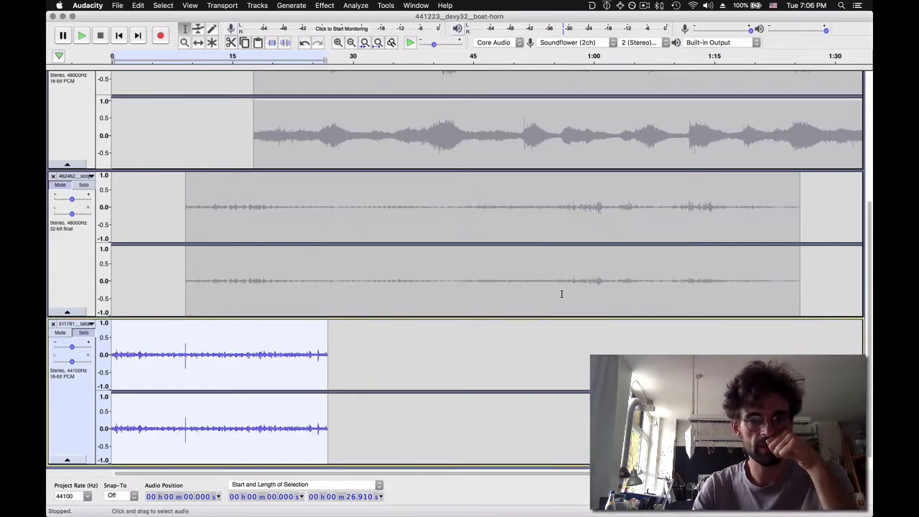
Listen to the normalized sand clip from about 0.4 s.
{"action": "left_click", "coordinate": [114, 351]}
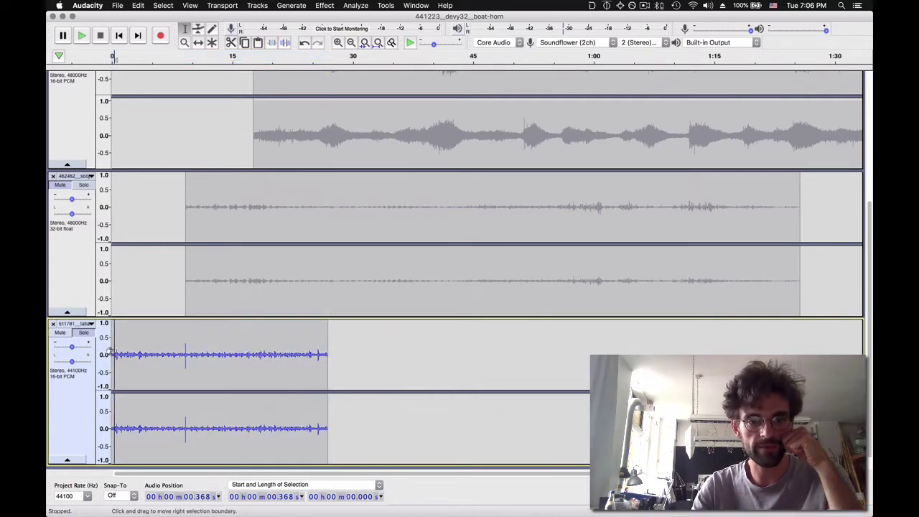
{"action": "key", "text": "space"}
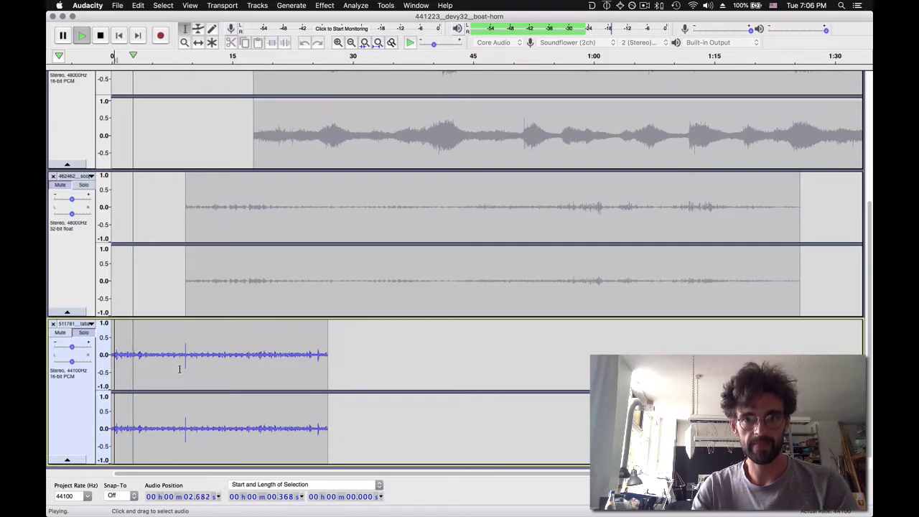
{"action": "key", "text": "space"}
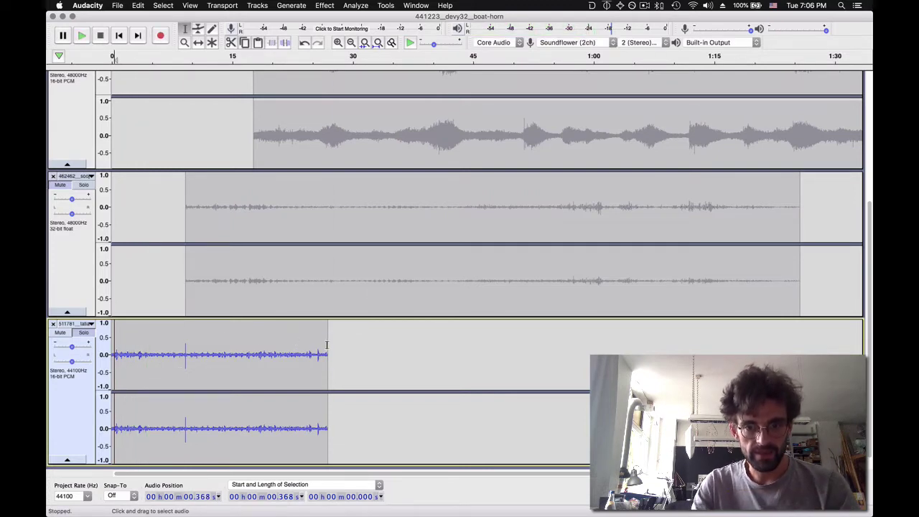
Copy the entire sand clip and paste the copy directly at its end, at about 26.9 s.
{"action": "left_click_drag", "start_coordinate": [322, 352], "coordinate": [54, 352]}
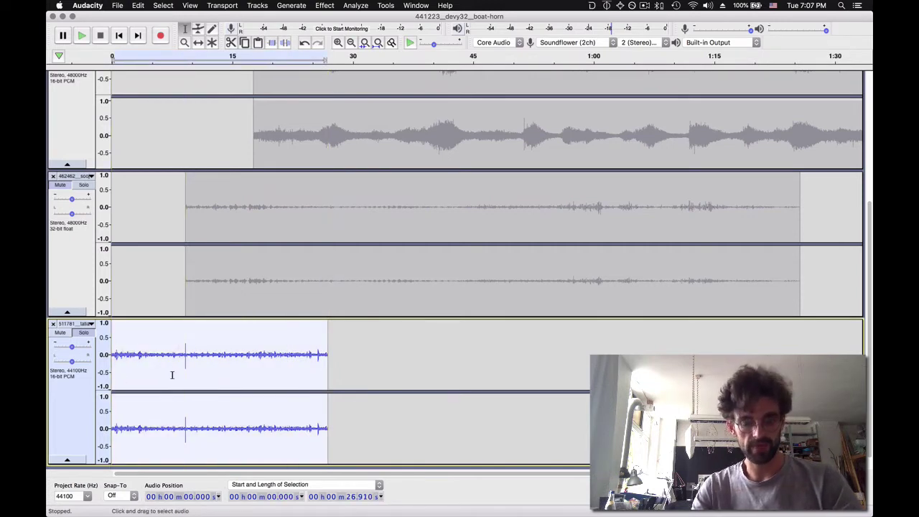
{"action": "left_click", "coordinate": [244, 43]}
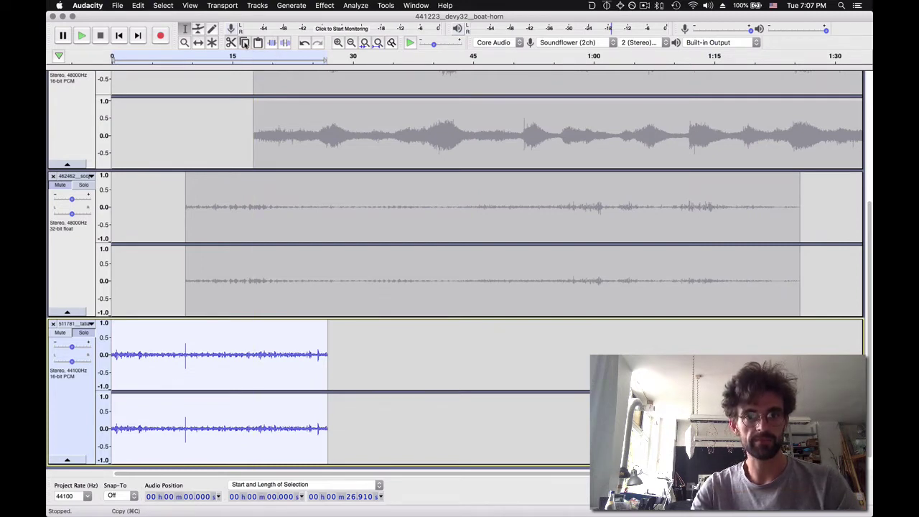
{"action": "left_click", "coordinate": [327, 344]}
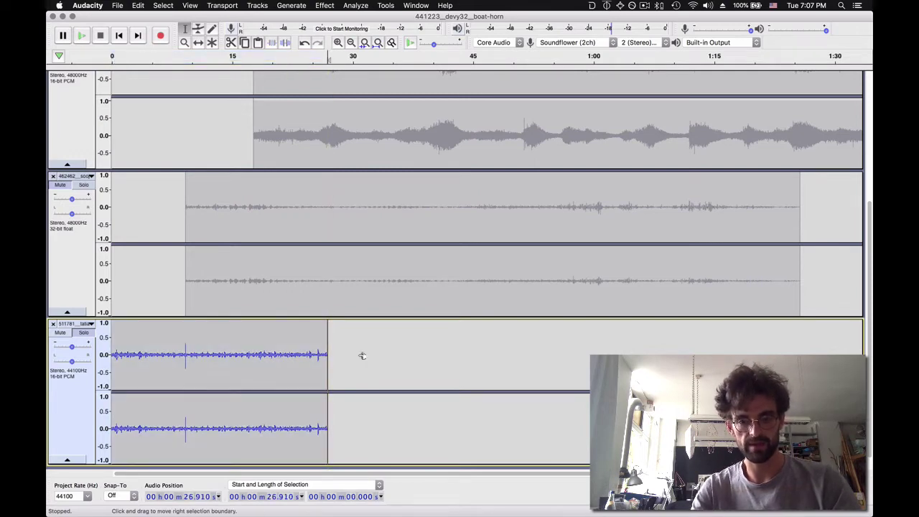
{"action": "key", "text": "super+v"}
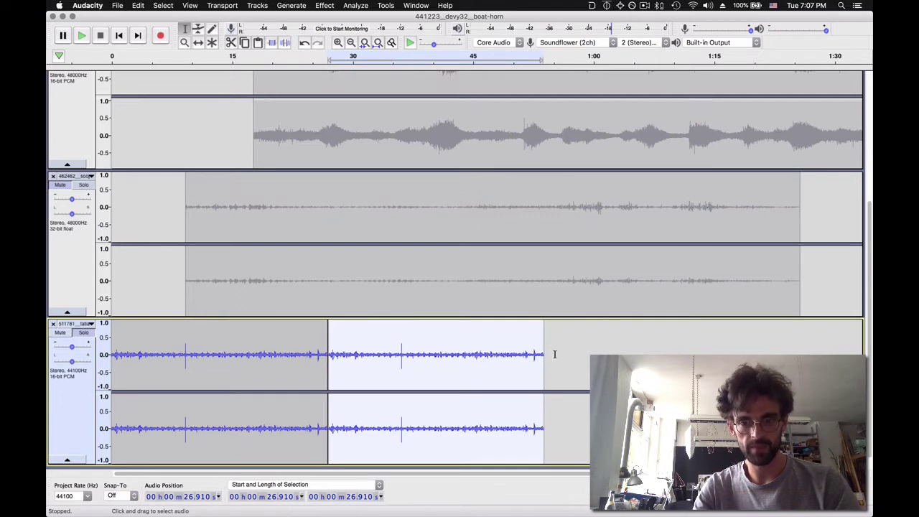
Paste two more copies of the sand clip end to end, at about 53.8 s and 1:20.7.
{"action": "left_click", "coordinate": [564, 361]}
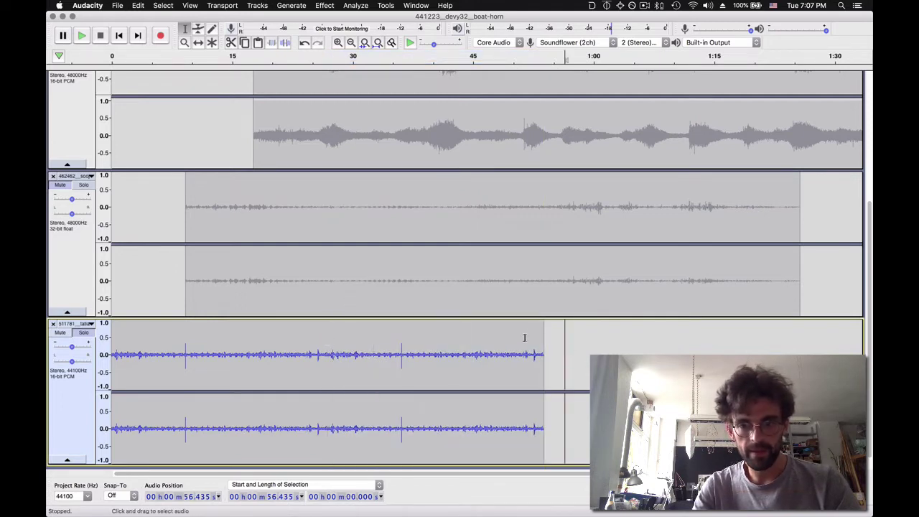
{"action": "left_click", "coordinate": [544, 329]}
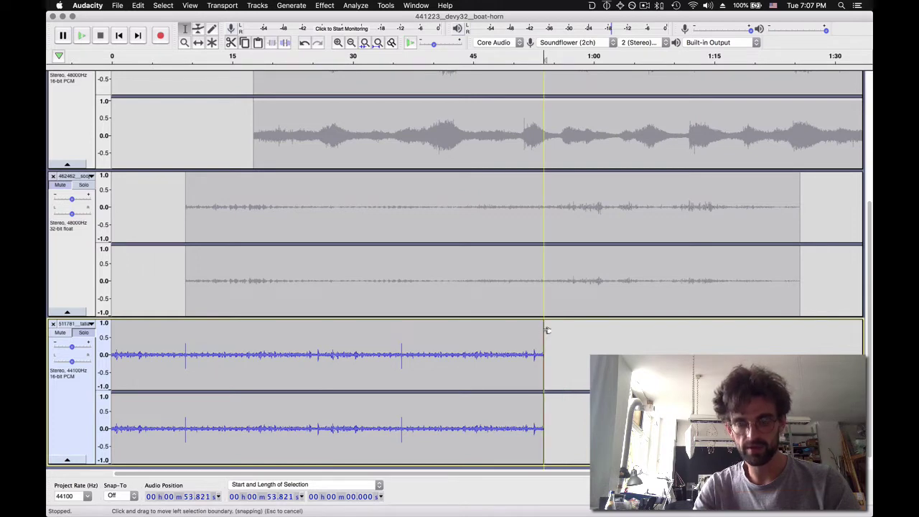
{"action": "left_click_drag", "start_coordinate": [546, 329], "coordinate": [758, 334]}
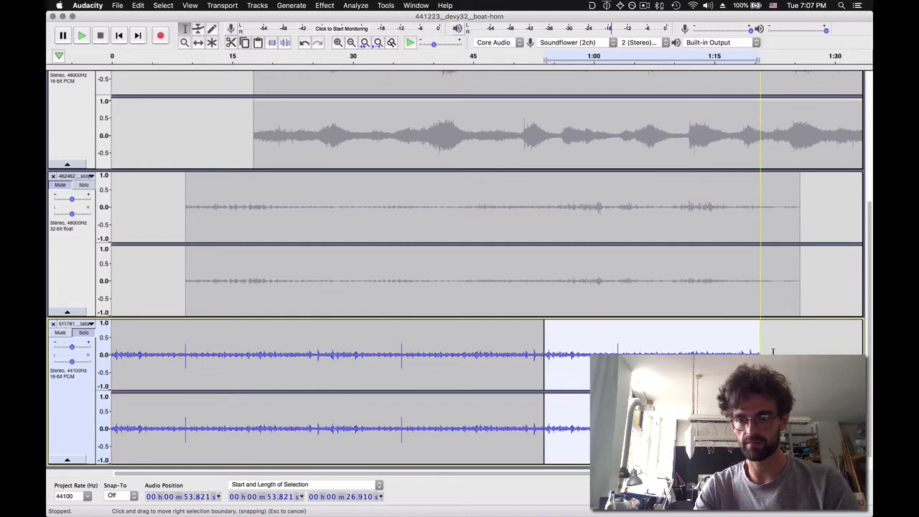
{"action": "left_click", "coordinate": [760, 338]}
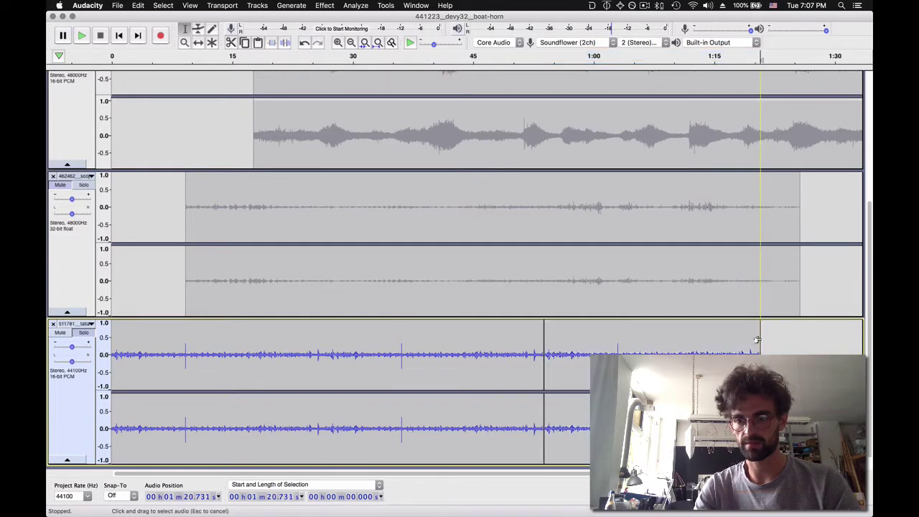
{"action": "key", "text": "super+v"}
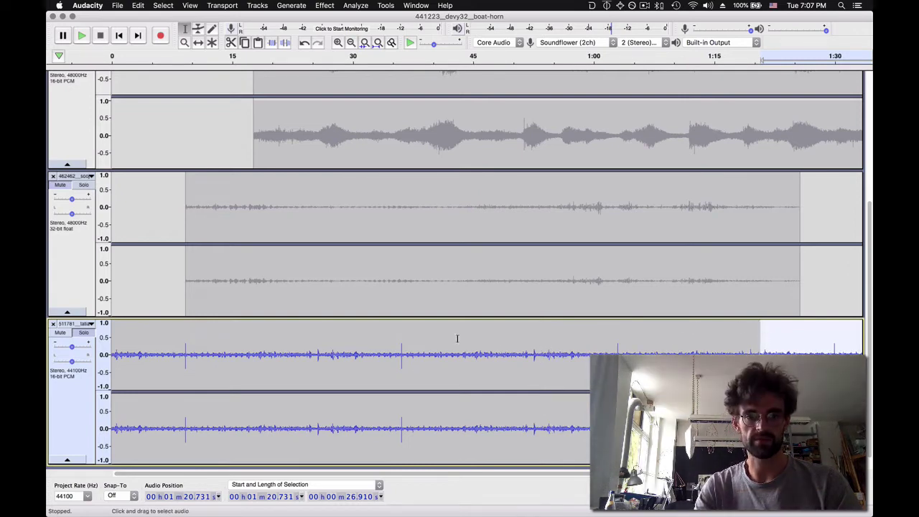
Play the extended sand track from the beginning and stop it.
{"action": "left_click", "coordinate": [119, 35]}
{"action": "left_click", "coordinate": [81, 35]}
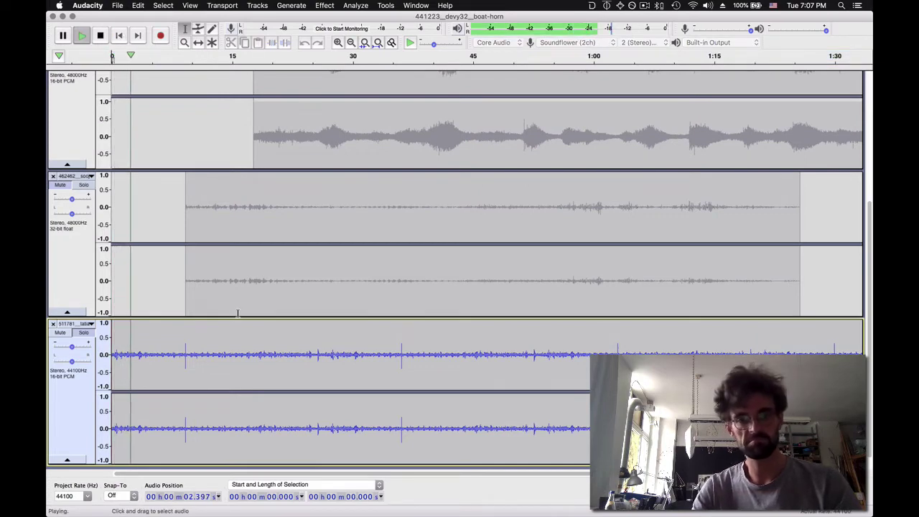
{"action": "key", "text": "space"}
Select the loud spike at about 9 s in the sand track, about 0.3 s long, and delete it.
{"action": "left_click", "coordinate": [186, 356]}
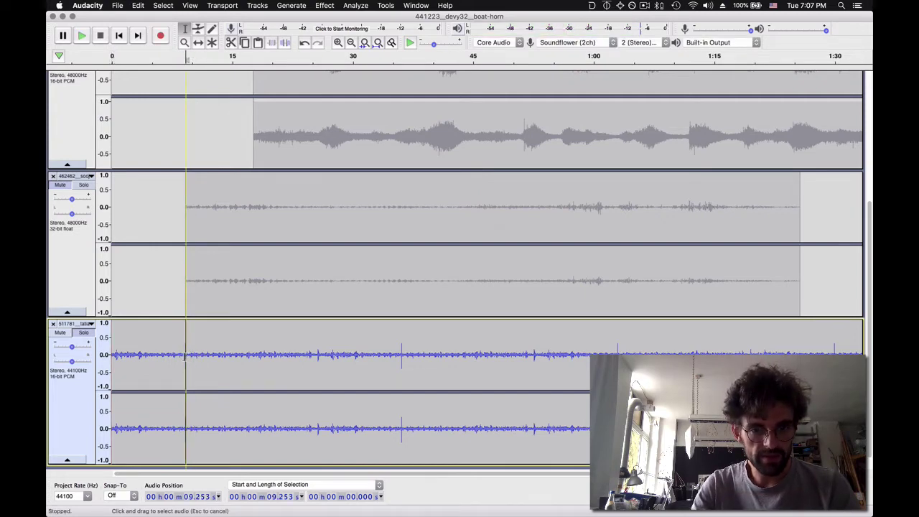
{"action": "left_click_drag", "start_coordinate": [186, 357], "coordinate": [183, 355]}
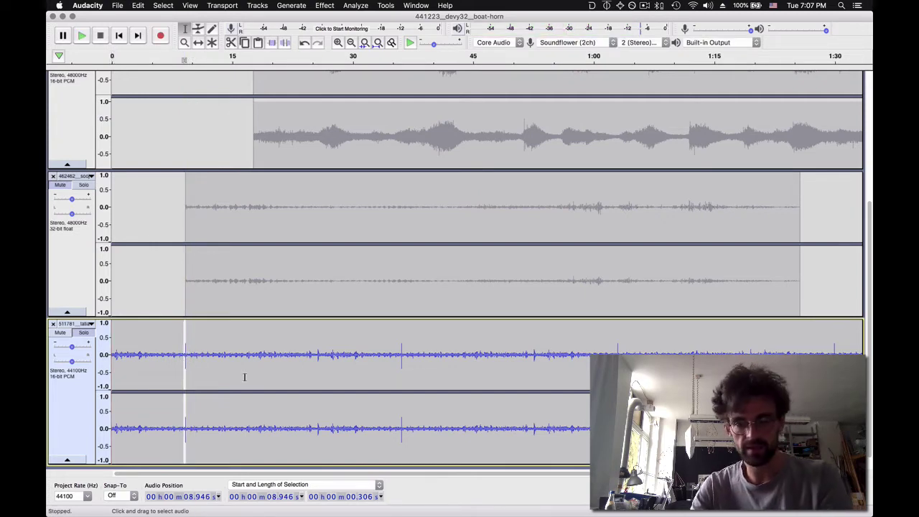
{"action": "key", "text": "BackSpace"}
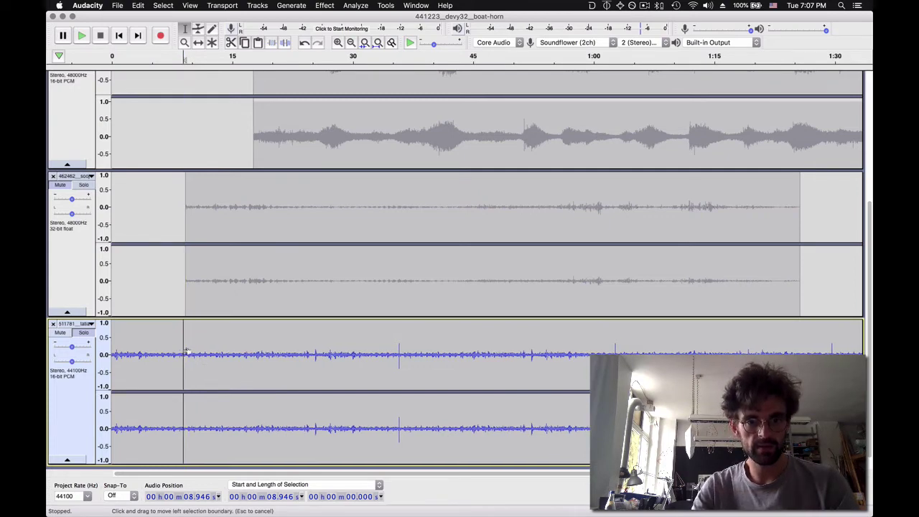
Listen to the sand track from about 8.4 s to check the cut.
{"action": "left_click_drag", "start_coordinate": [183, 349], "coordinate": [179, 350]}
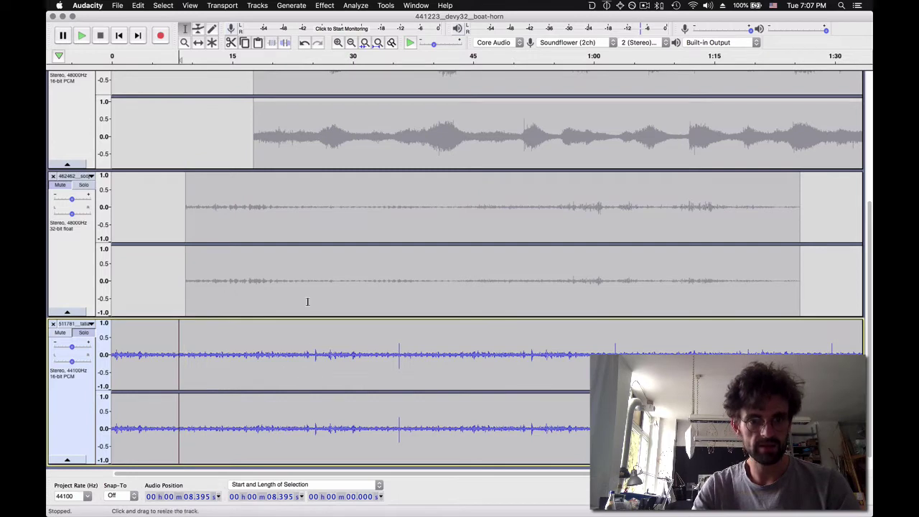
{"action": "key", "text": "space"}
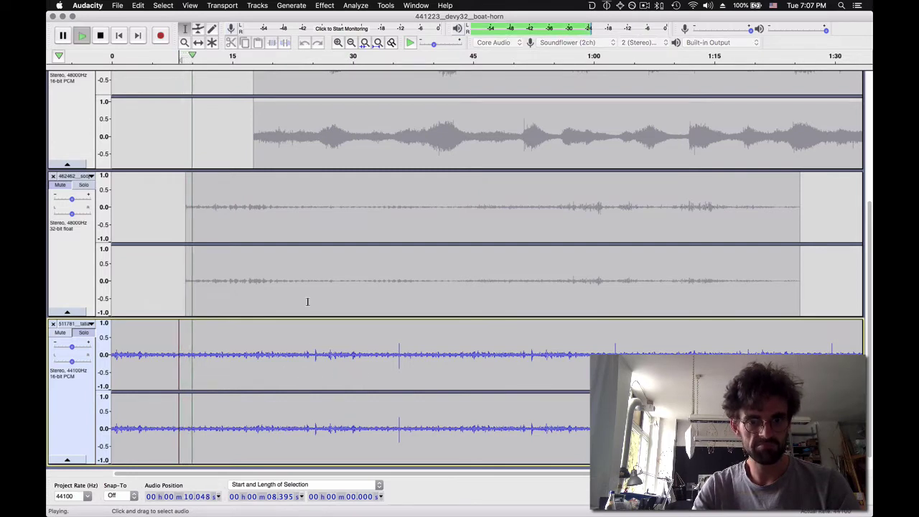
{"action": "key", "text": "space"}
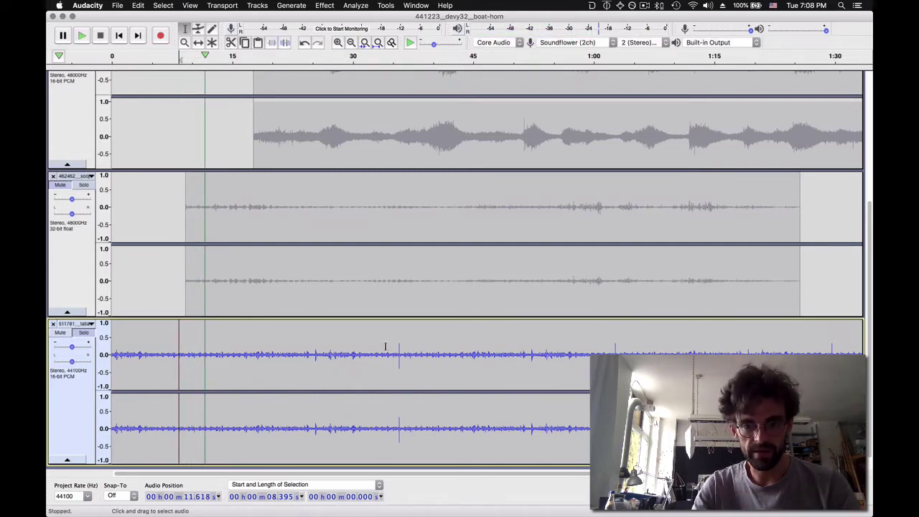
Delete the loud spike at about 35.4 s in the sand track, about 1.1 s long, and listen from about 33.5 s.
{"action": "left_click_drag", "start_coordinate": [396, 350], "coordinate": [405, 351]}
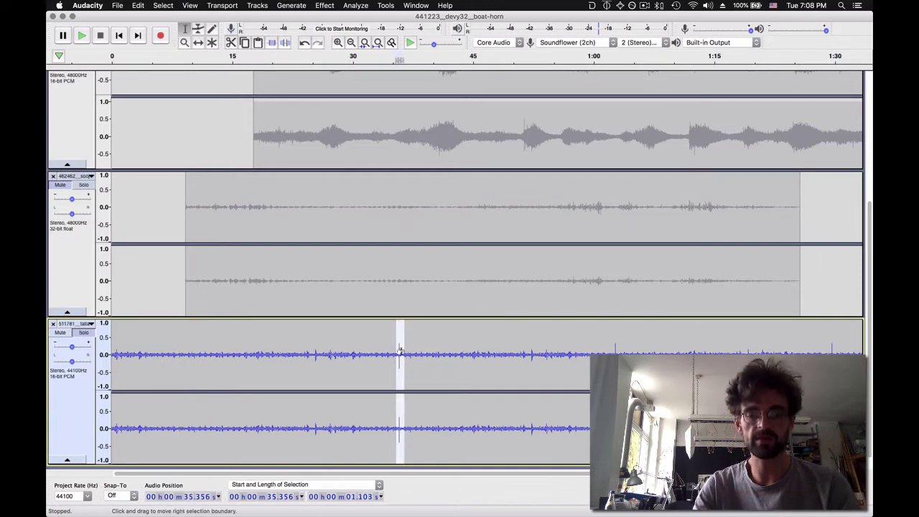
{"action": "left_click", "coordinate": [396, 359]}
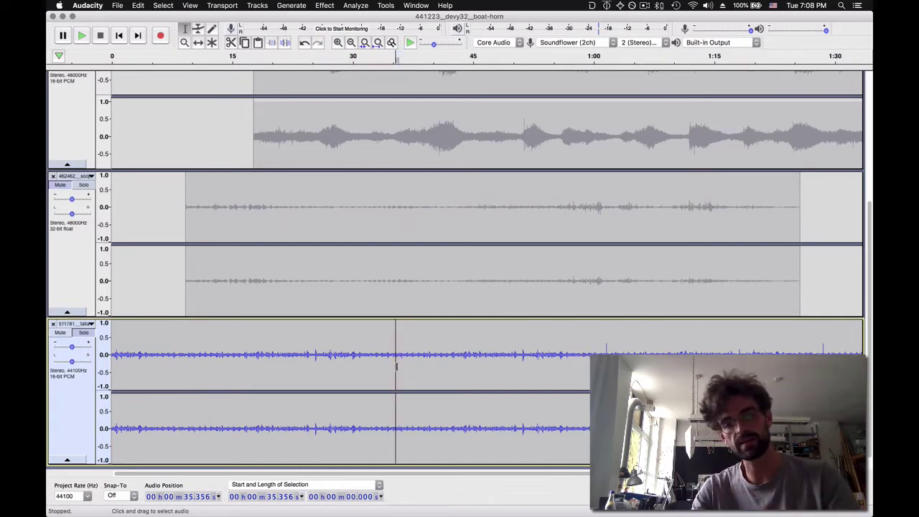
{"action": "left_click", "coordinate": [380, 357]}
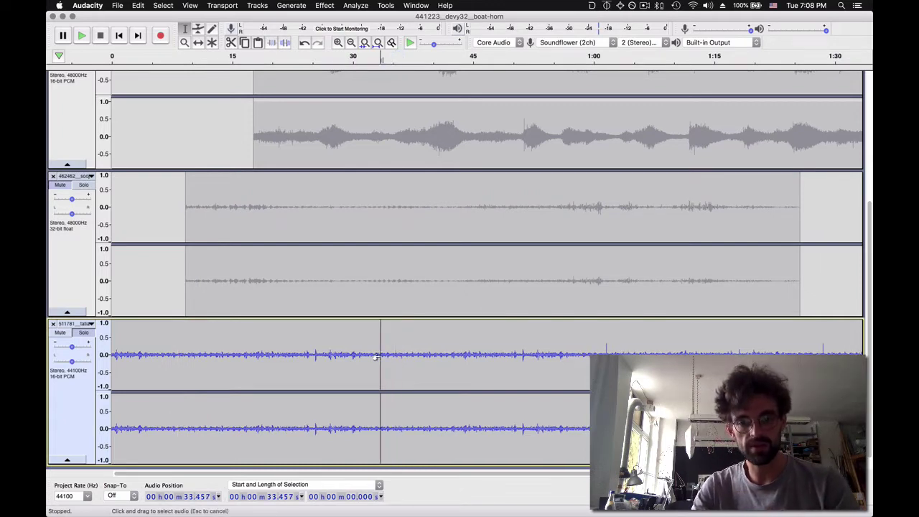
{"action": "key", "text": "space"}
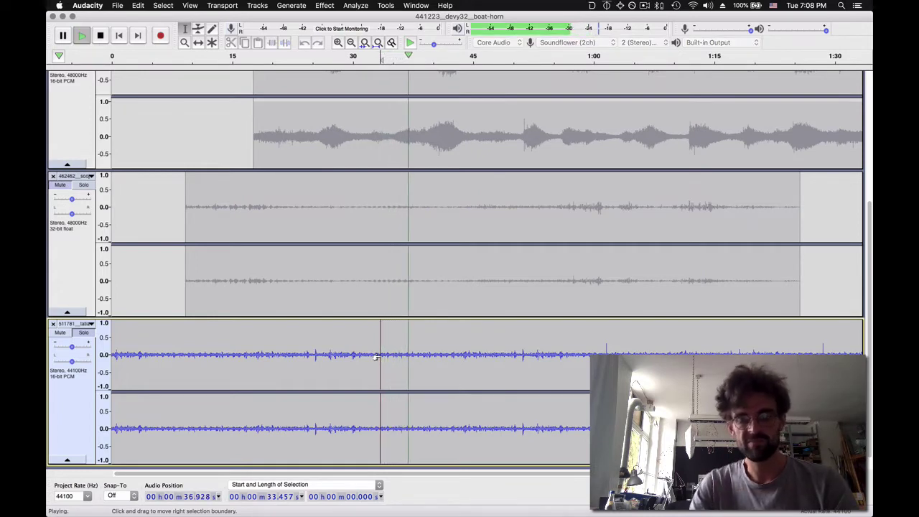
{"action": "key", "text": "space"}
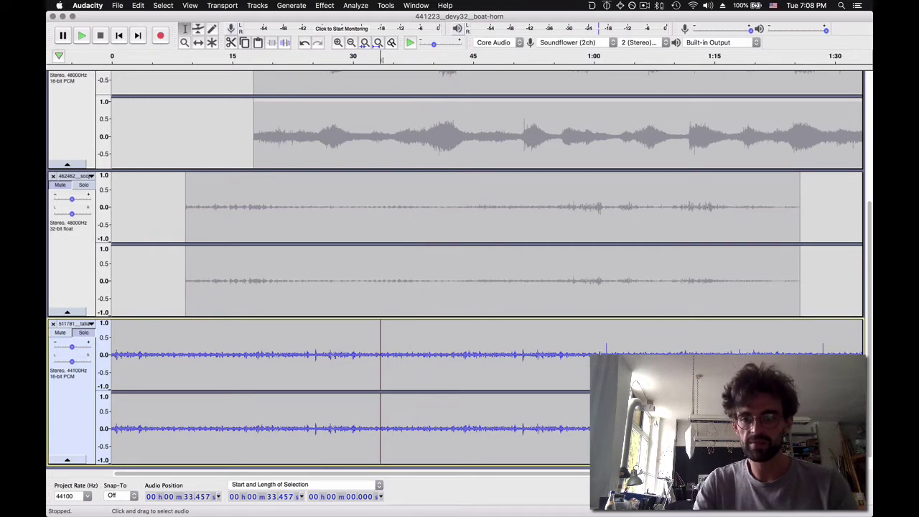
Delete the sand track's loud spike at about 1:01 and listen to the cut from about 1:00.4.
{"action": "left_click", "coordinate": [601, 354]}
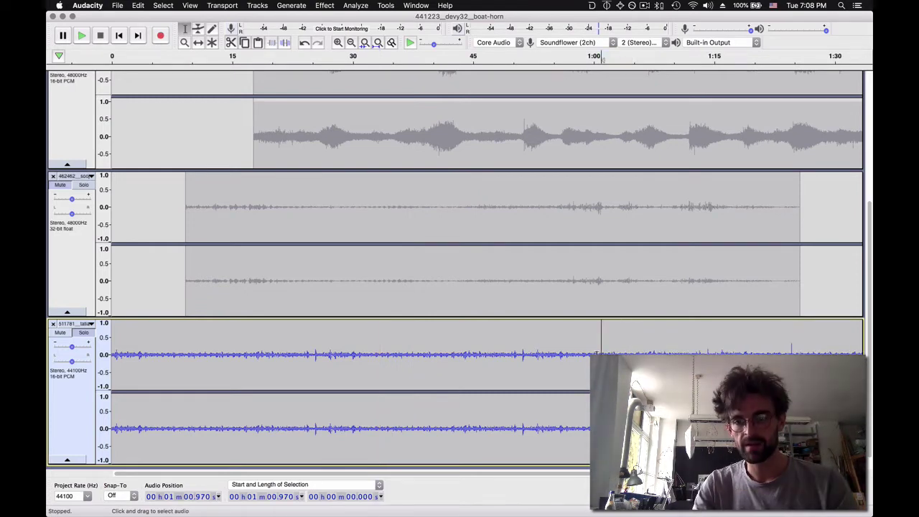
{"action": "key", "text": "space"}
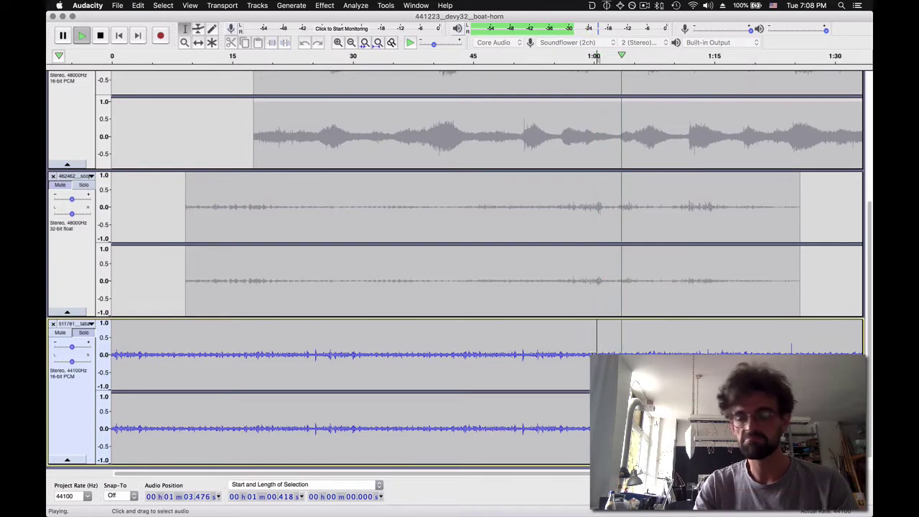
{"action": "key", "text": "space"}
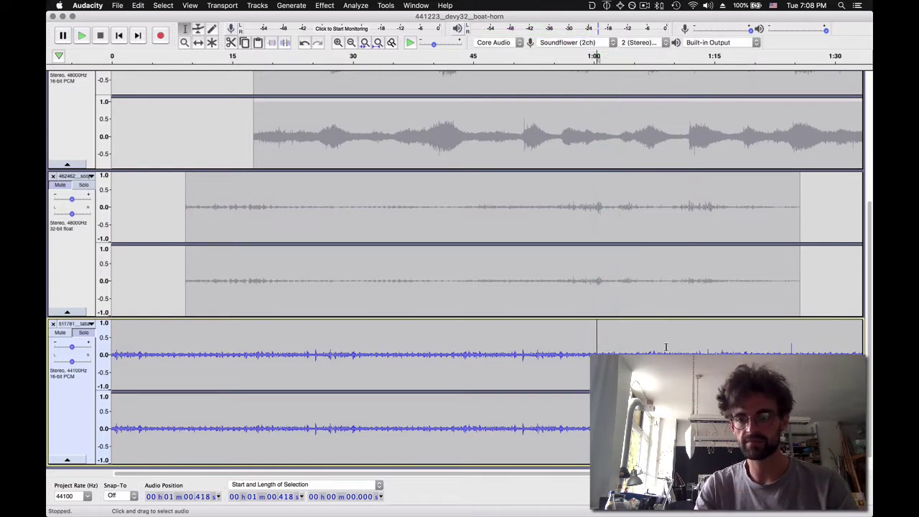
Delete the last loud spike in the sand track, near 1:24, and listen to the cut from about 1:22.6.
{"action": "scroll", "coordinate": [666, 347], "scroll_direction": "right", "scroll_amount": 10}
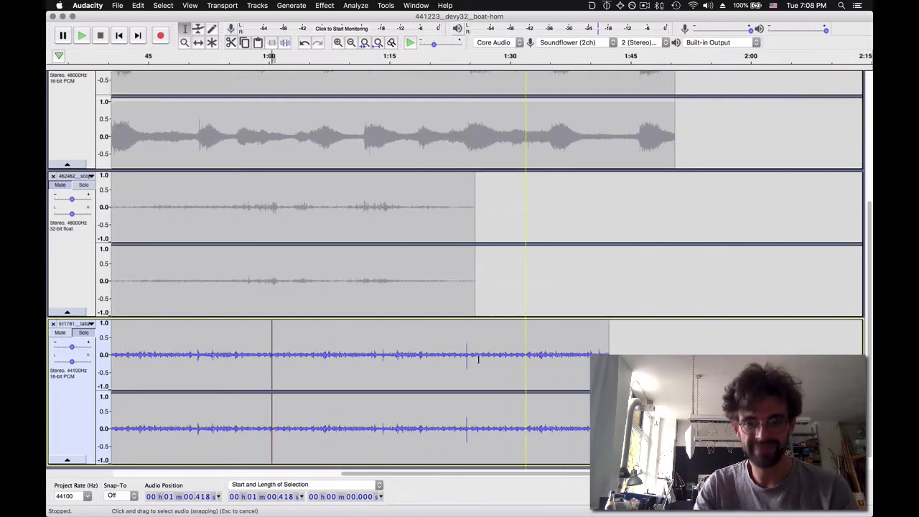
{"action": "left_click_drag", "start_coordinate": [469, 359], "coordinate": [464, 365]}
{"action": "left_click", "coordinate": [452, 359]}
{"action": "key", "text": "space"}
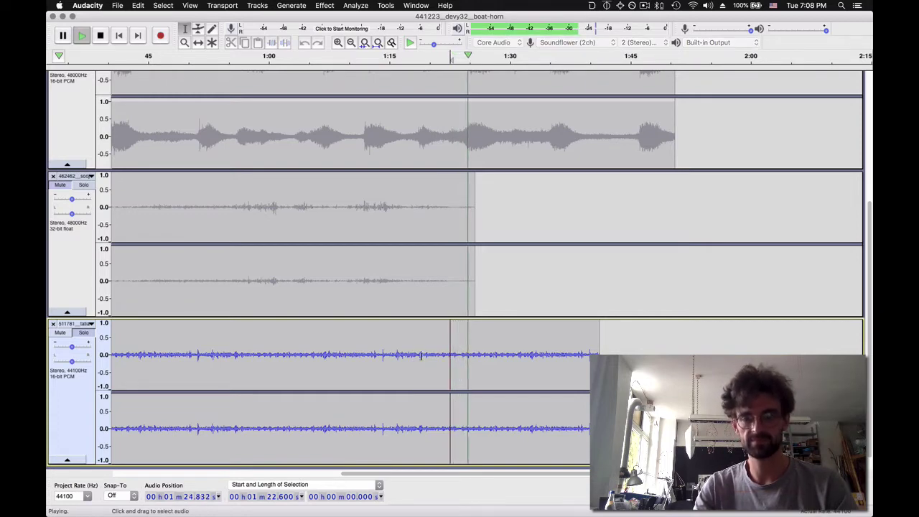
{"action": "key", "text": "space"}
Solo the seagulls track instead of the sand track and listen to it from the clip's start at about 9.3 s.
{"action": "scroll", "coordinate": [368, 354], "scroll_direction": "left", "scroll_amount": 10}
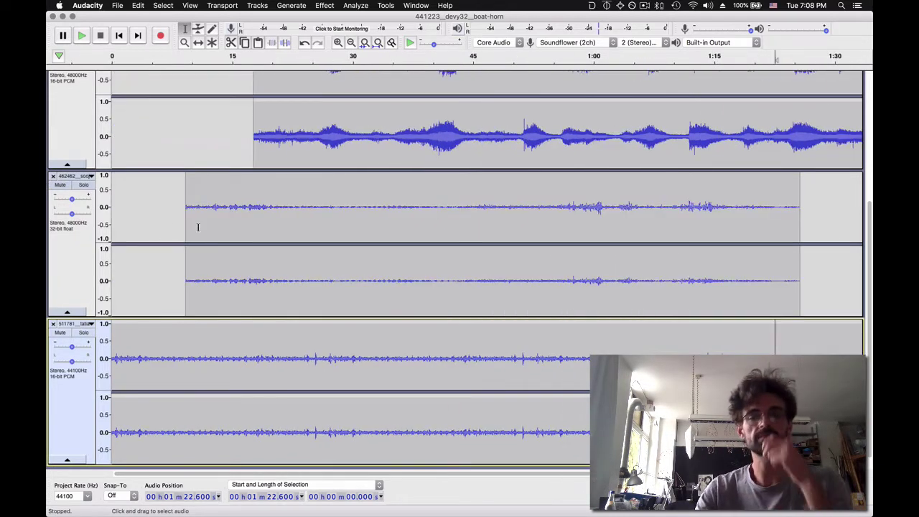
{"action": "scroll", "coordinate": [159, 227], "scroll_direction": "up", "scroll_amount": 5}
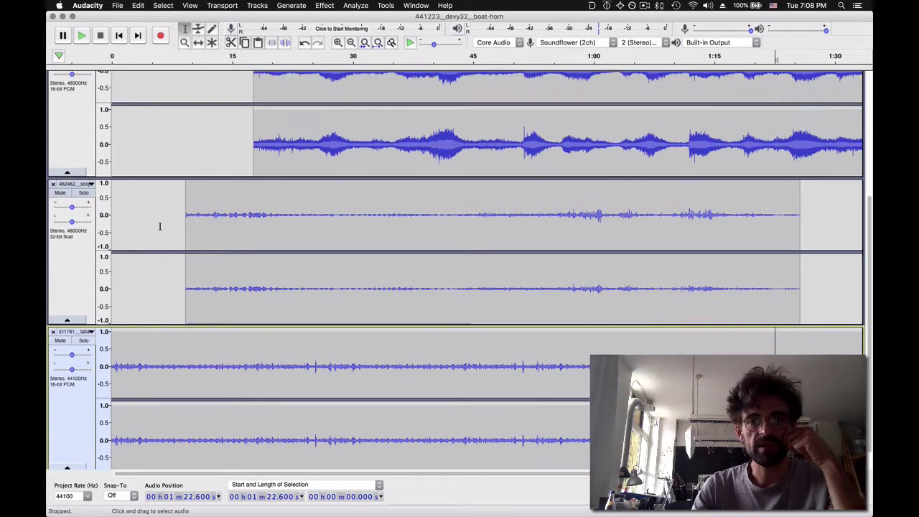
{"action": "scroll", "coordinate": [159, 227], "scroll_direction": "down", "scroll_amount": 5}
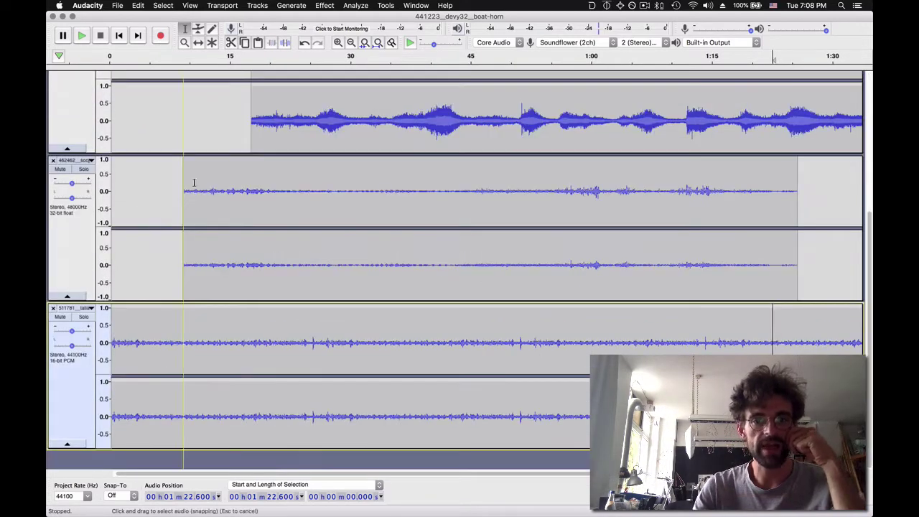
{"action": "left_click", "coordinate": [83, 169]}
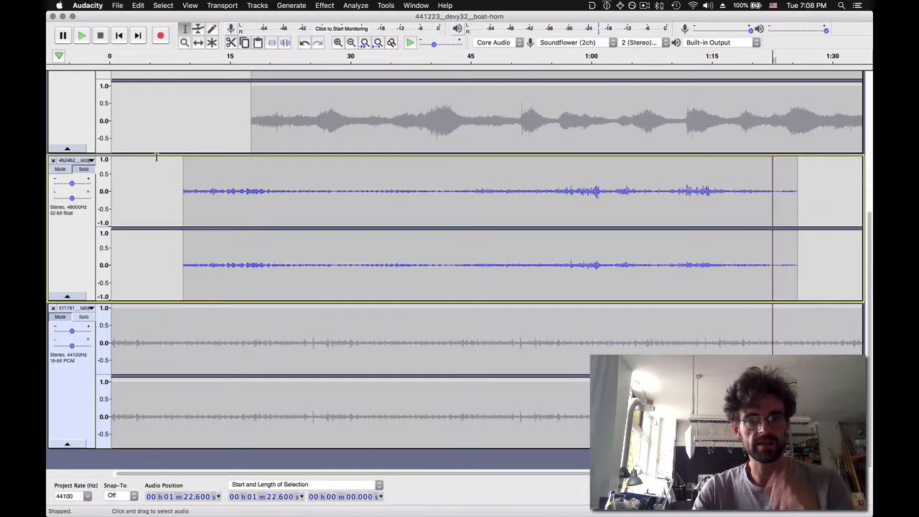
{"action": "left_click", "coordinate": [180, 196]}
{"action": "key", "text": "space"}
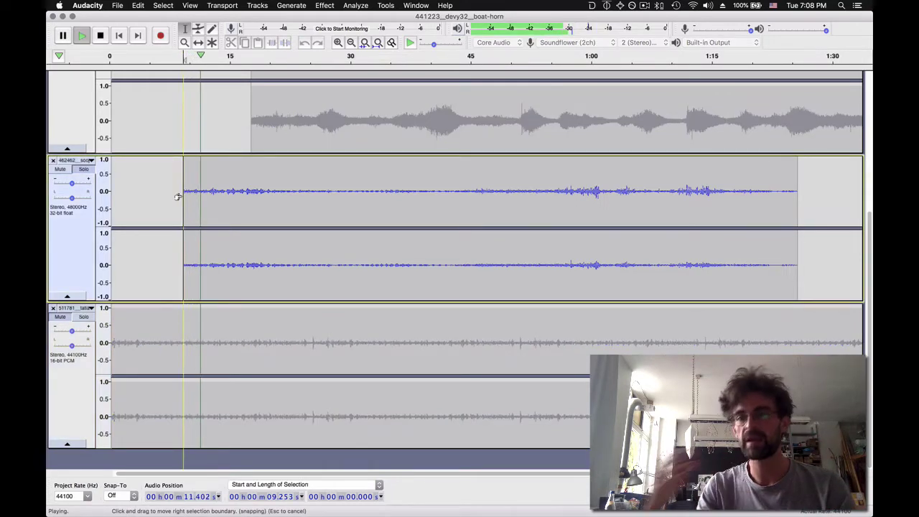
{"action": "key", "text": "space"}
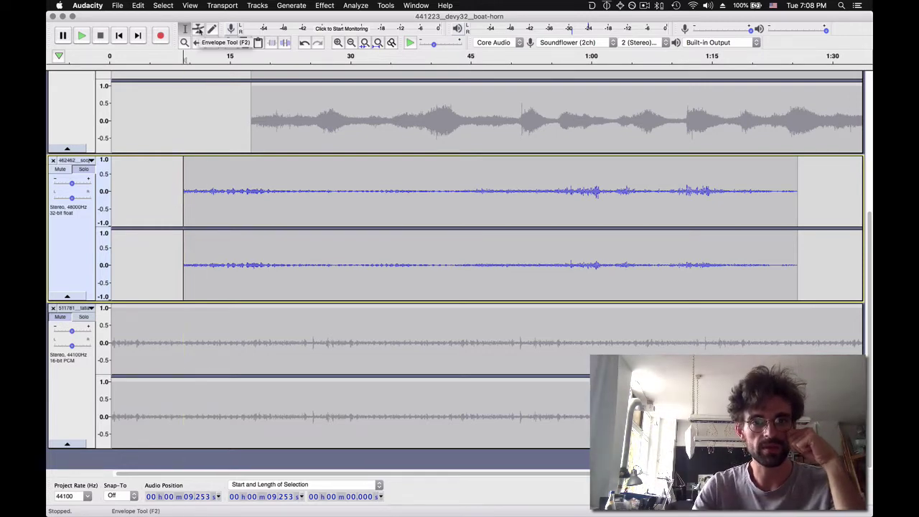
Shape a fade-in on the seagulls clip with the Envelope tool, rising from about 0.2 at its start to full level at about 35 s.
{"action": "left_click", "coordinate": [198, 30]}
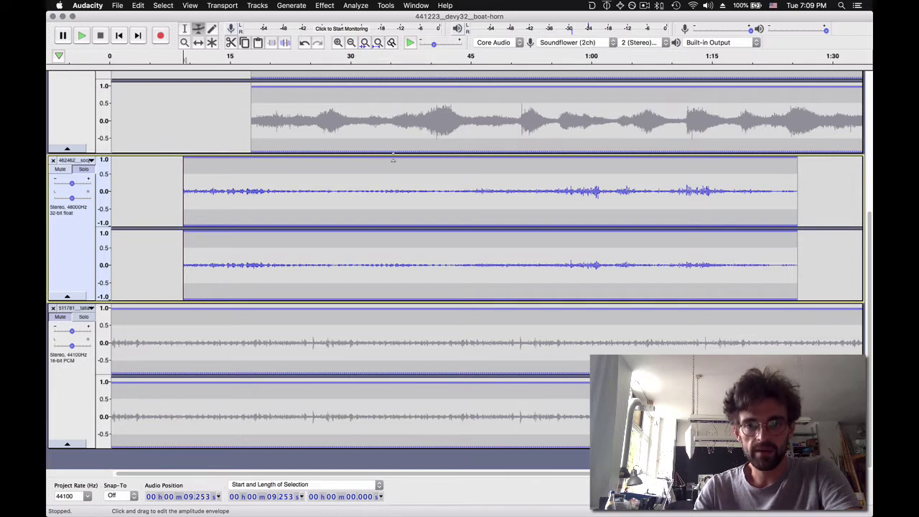
{"action": "left_click_drag", "start_coordinate": [393, 161], "coordinate": [395, 156]}
{"action": "scroll", "coordinate": [357, 163], "scroll_direction": "up", "scroll_amount": 3}
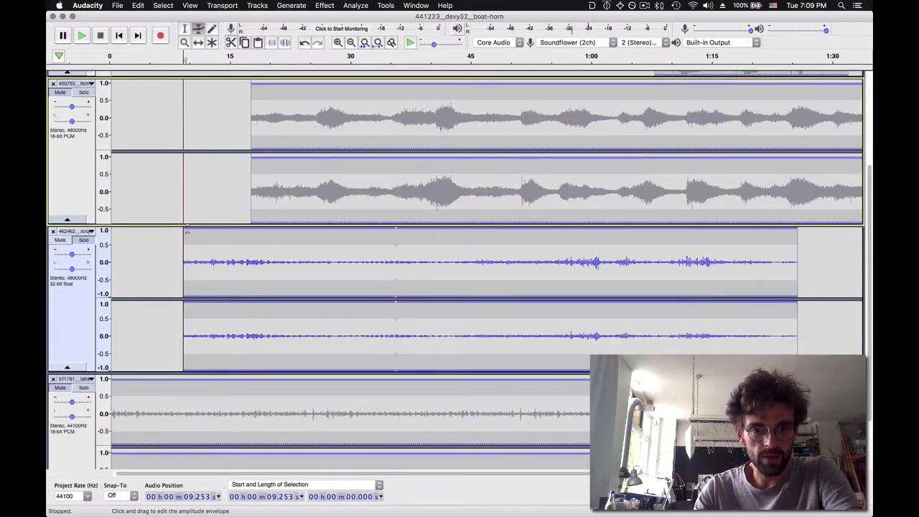
{"action": "left_click_drag", "start_coordinate": [187, 231], "coordinate": [183, 253]}
{"action": "scroll", "coordinate": [216, 263], "scroll_direction": "down", "scroll_amount": 3}
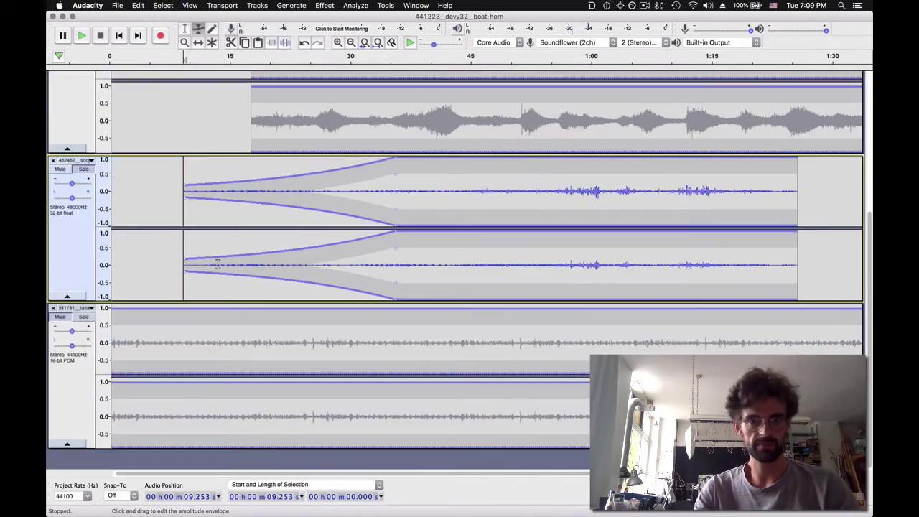
{"action": "left_click", "coordinate": [184, 29]}
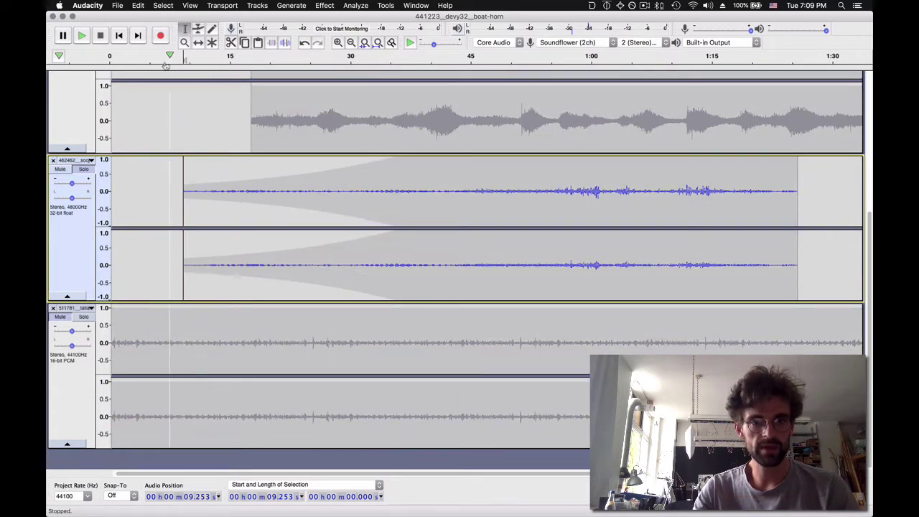
Turn off solo on the seagulls track and mute the boat horn and waves tracks.
{"action": "left_click", "coordinate": [84, 169]}
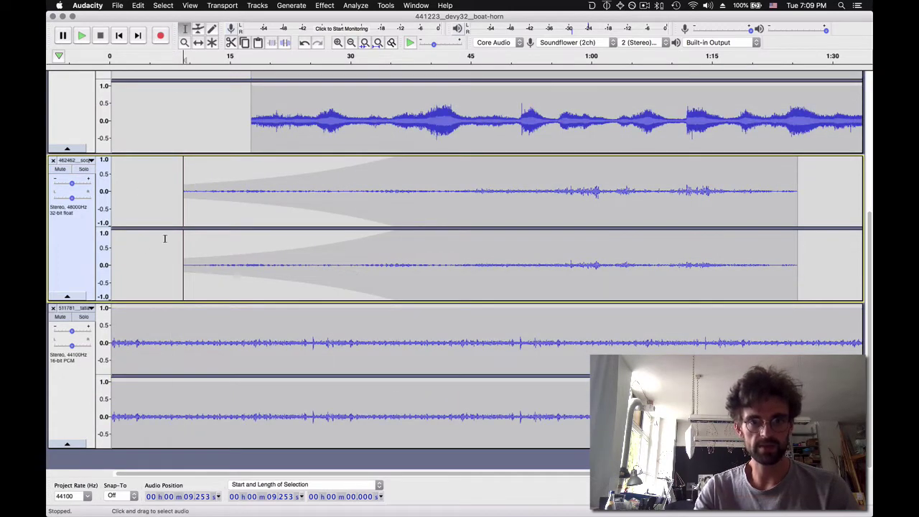
{"action": "scroll", "coordinate": [165, 239], "scroll_direction": "up", "scroll_amount": 6}
{"action": "left_click", "coordinate": [53, 88]}
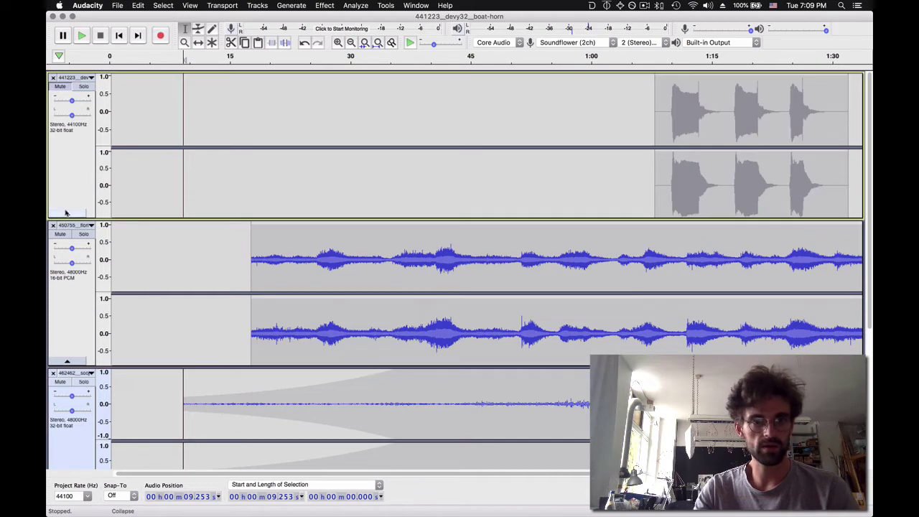
{"action": "left_click", "coordinate": [60, 237]}
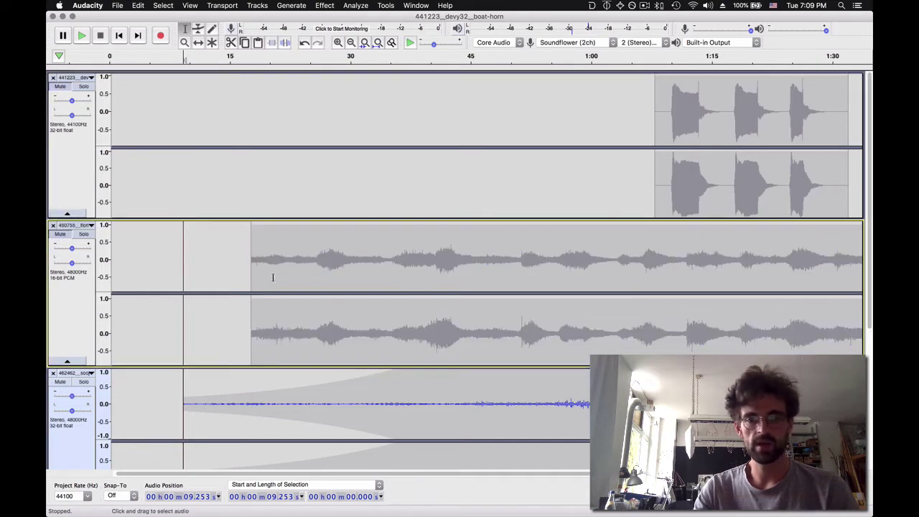
{"action": "scroll", "coordinate": [208, 192], "scroll_direction": "down", "scroll_amount": 6}
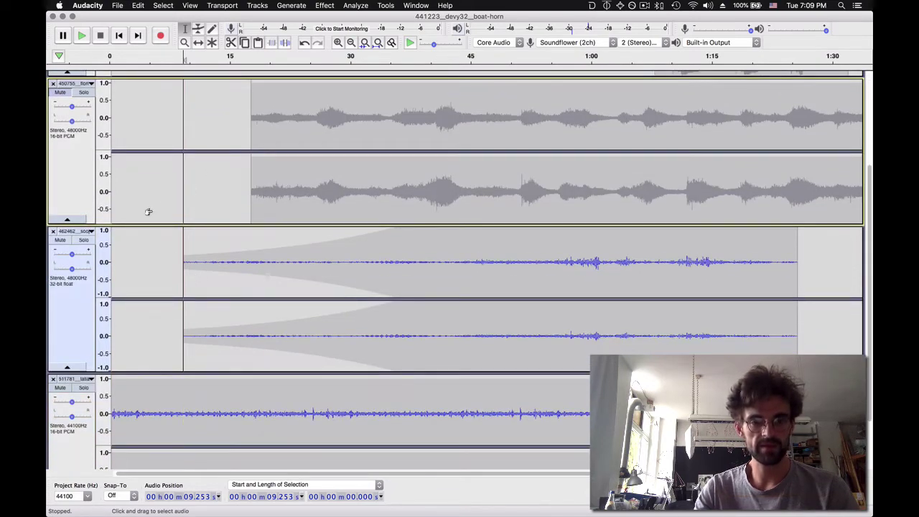
Play the seagulls and sand mix from the beginning to about 31 s and stop it.
{"action": "key", "text": "space"}
{"action": "key", "text": "space"}
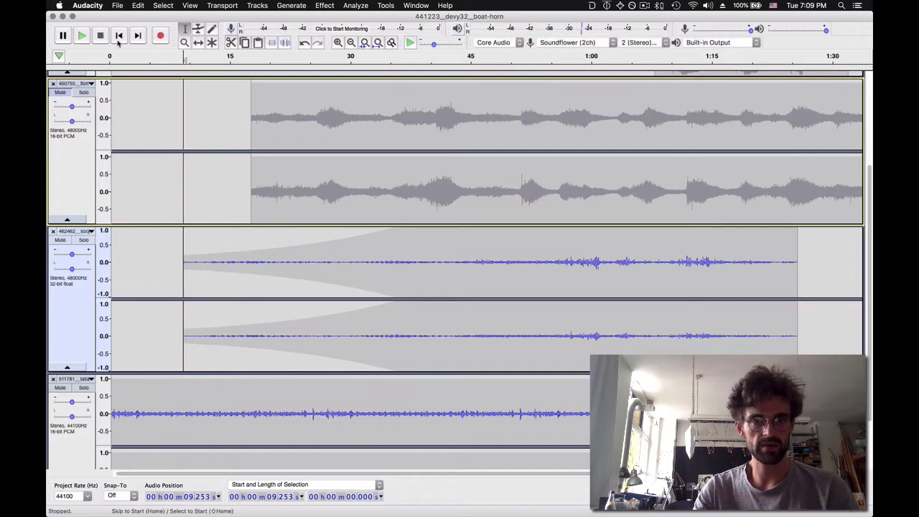
{"action": "left_click", "coordinate": [118, 36]}
{"action": "key", "text": "space"}
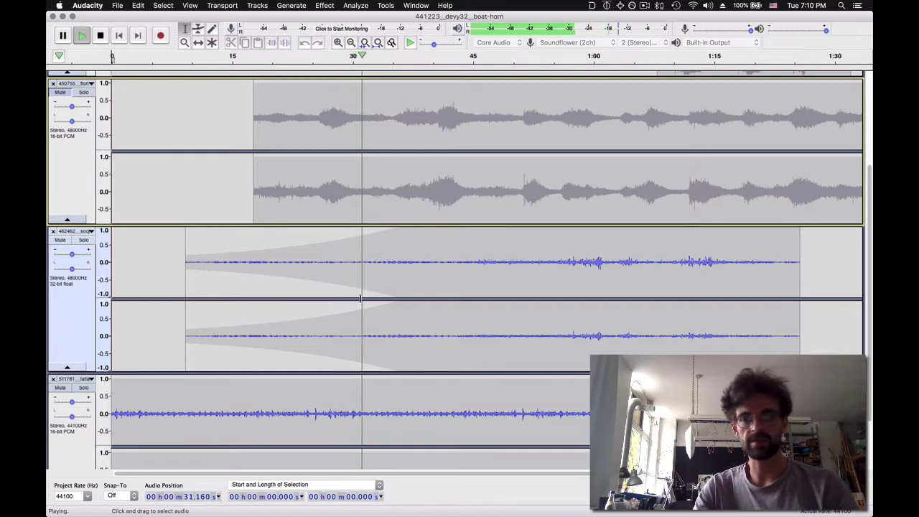
{"action": "key", "text": "space"}
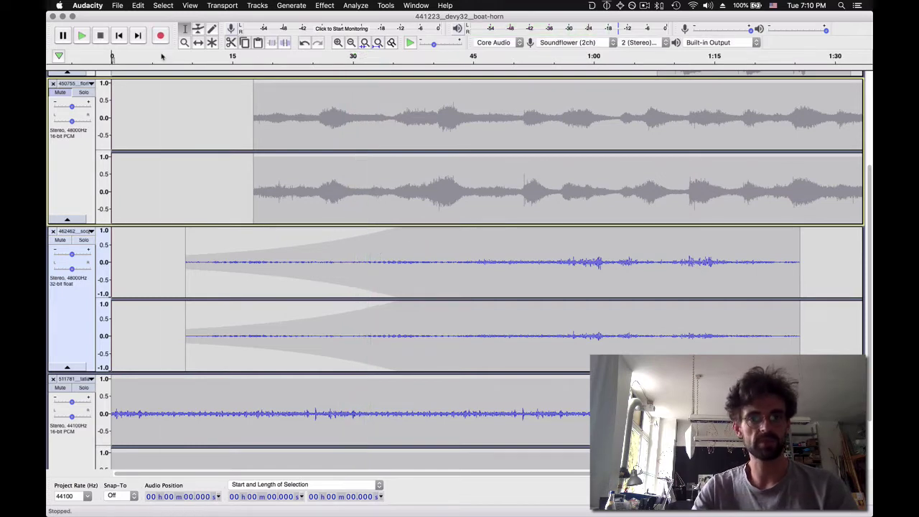
Unmute the waves track and listen to its entry from about 16.2 s.
{"action": "scroll", "coordinate": [171, 153], "scroll_direction": "up", "scroll_amount": 2}
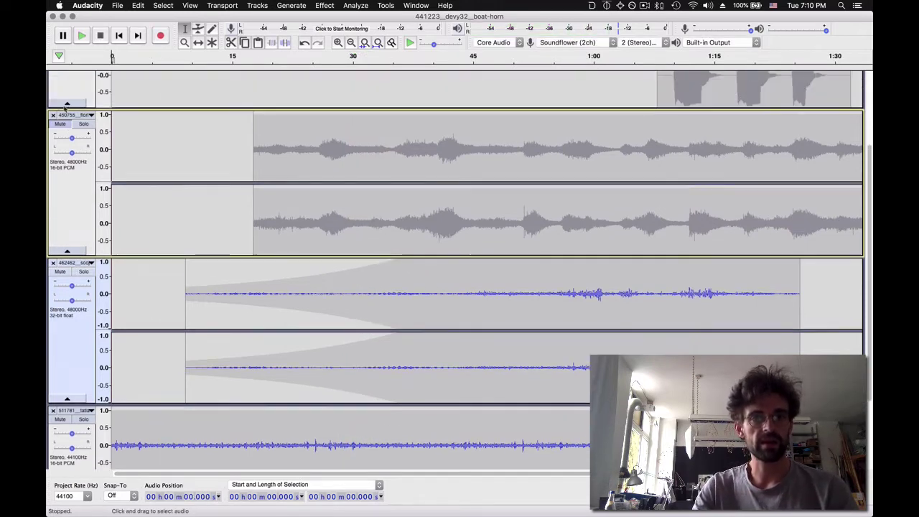
{"action": "left_click", "coordinate": [60, 125]}
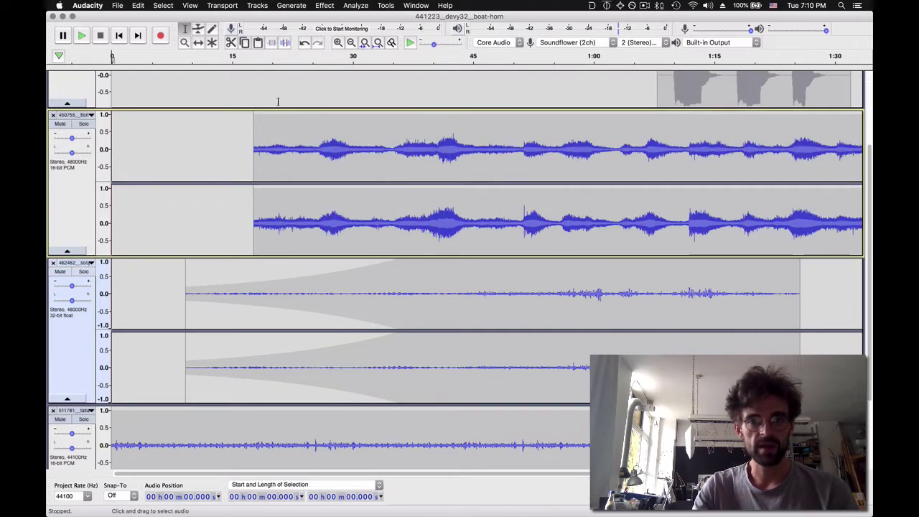
{"action": "scroll", "coordinate": [241, 95], "scroll_direction": "up", "scroll_amount": 7}
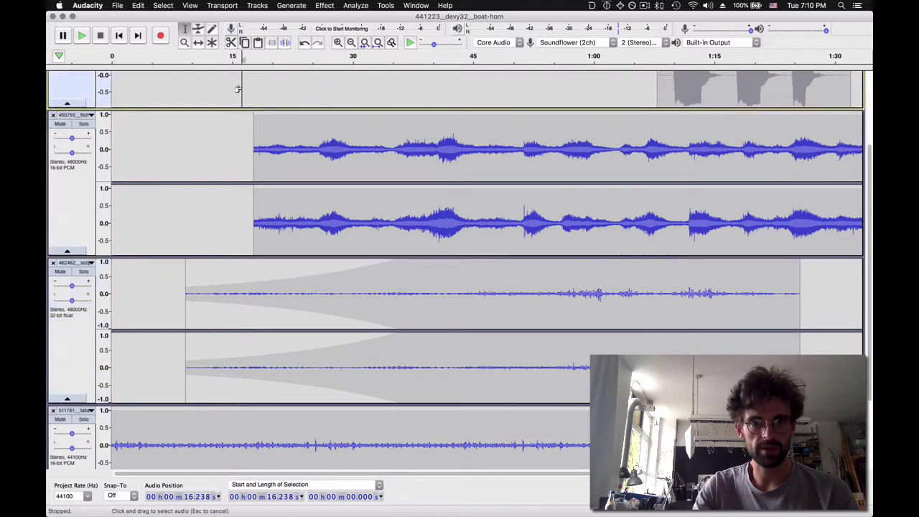
{"action": "left_click", "coordinate": [242, 93]}
{"action": "key", "text": "space"}
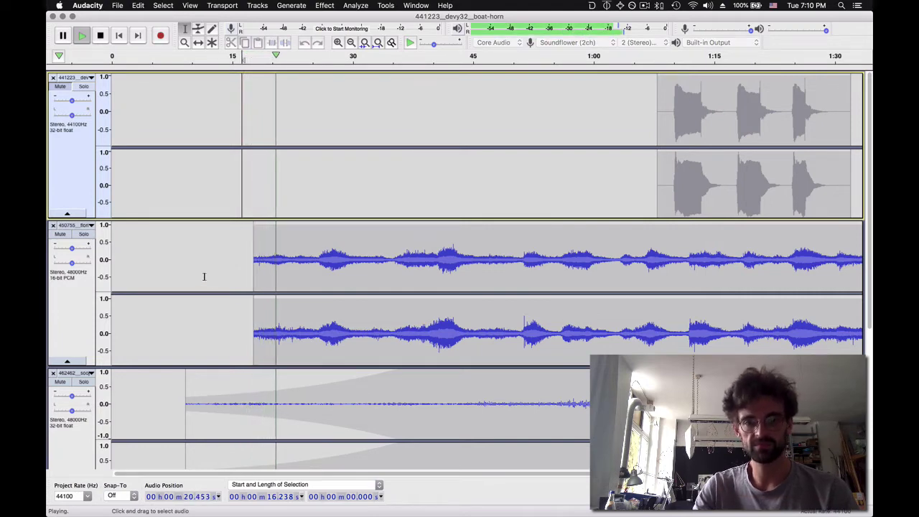
{"action": "key", "text": "space"}
Shift the waves clip later with the Time Shift tool so it starts at about 19.1 s.
{"action": "scroll", "coordinate": [192, 307], "scroll_direction": "right", "scroll_amount": 3}
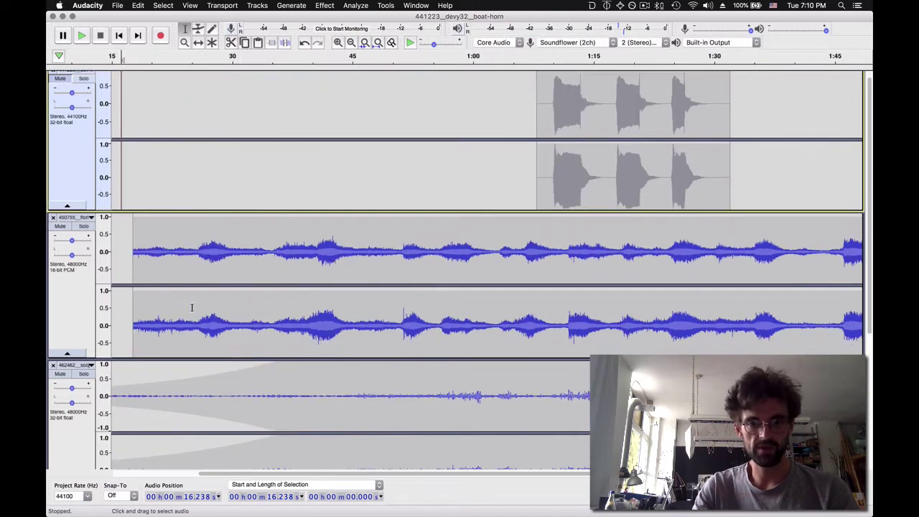
{"action": "scroll", "coordinate": [192, 308], "scroll_direction": "down", "scroll_amount": 5}
{"action": "scroll", "coordinate": [191, 307], "scroll_direction": "left", "scroll_amount": 3}
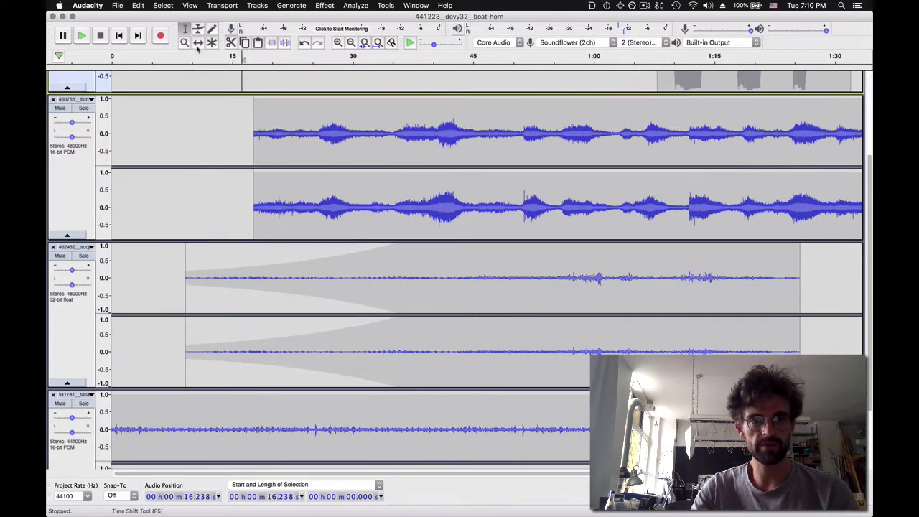
{"action": "left_click_drag", "start_coordinate": [311, 148], "coordinate": [319, 148]}
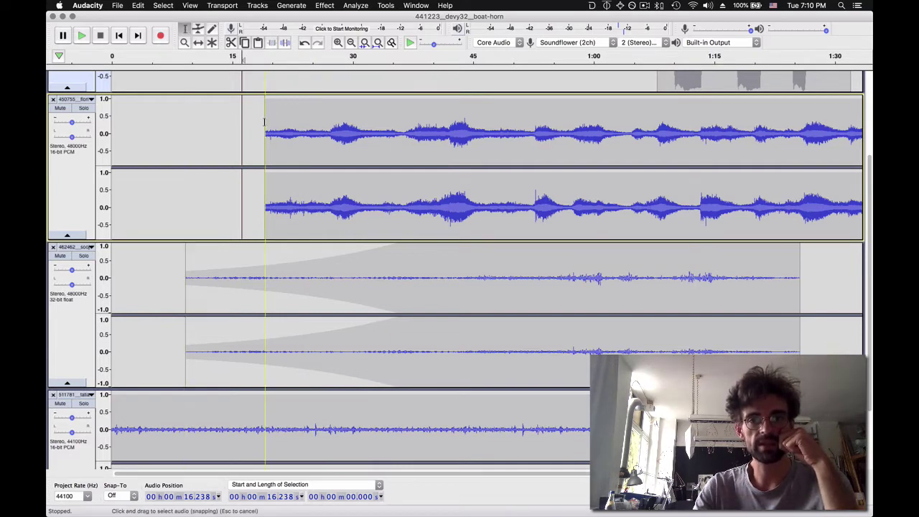
Apply a Fade In to the first 17.4 s or so of the waves clip, starting at its beginning at 19.118 s.
{"action": "left_click_drag", "start_coordinate": [265, 122], "coordinate": [517, 127]}
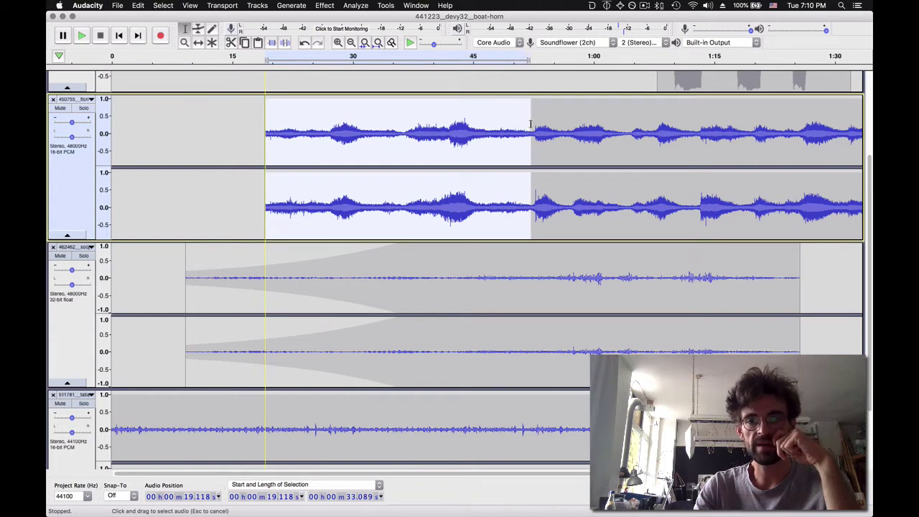
{"action": "left_click_drag", "start_coordinate": [530, 123], "coordinate": [406, 140]}
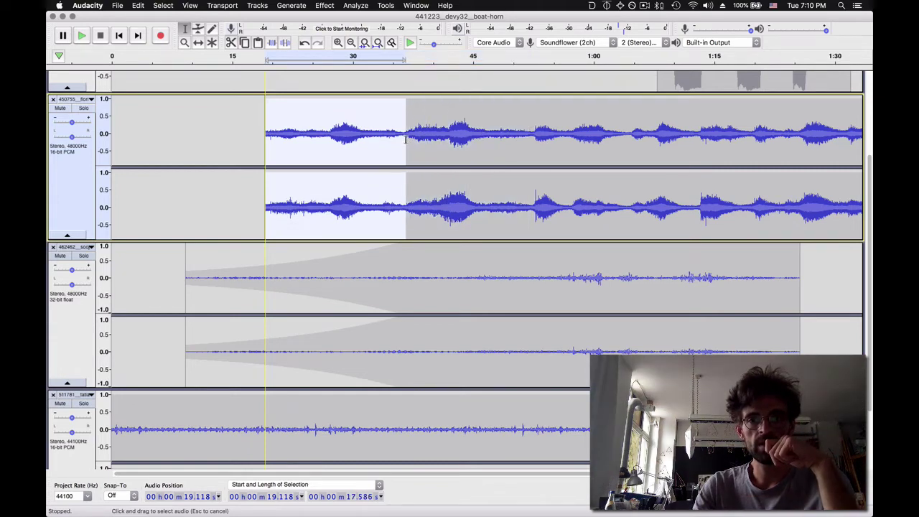
{"action": "left_click", "coordinate": [325, 5]}
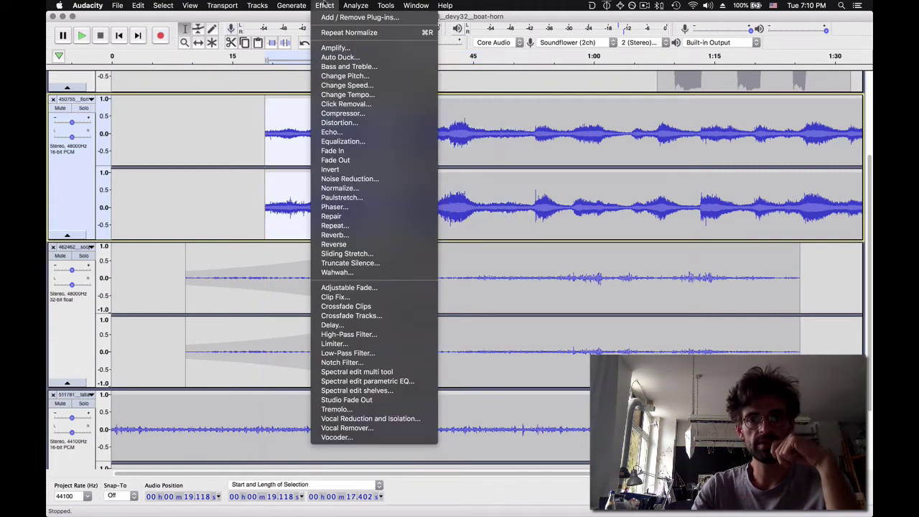
{"action": "left_click", "coordinate": [376, 150]}
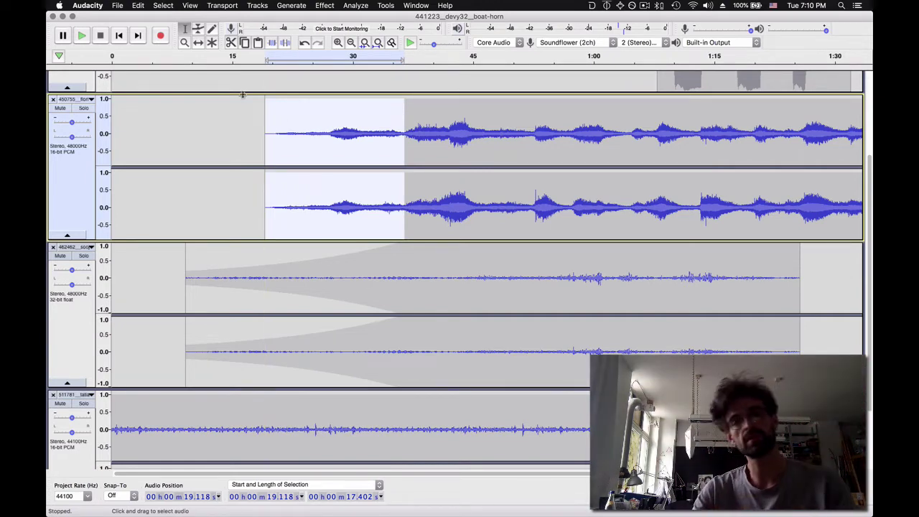
Play the mix from about 17 s to about 37 s to check the waves' fade-in.
{"action": "left_click", "coordinate": [247, 56]}
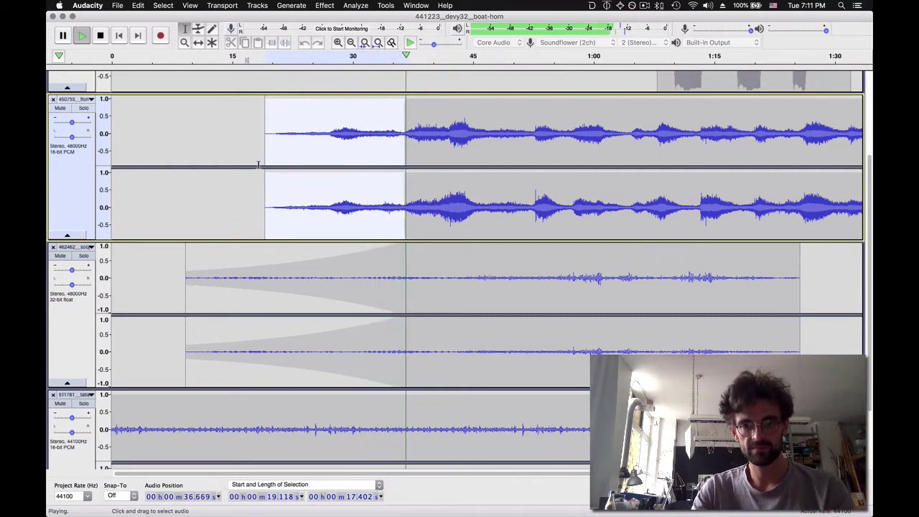
{"action": "key", "text": "space"}
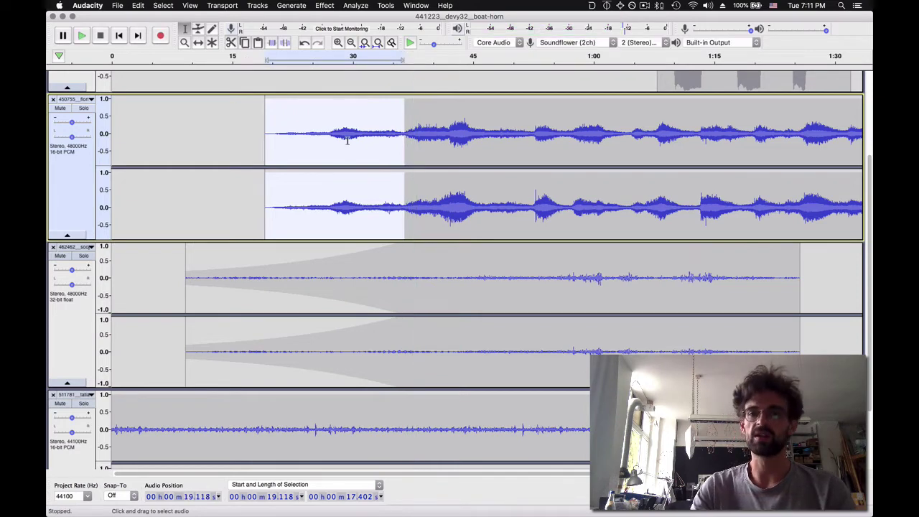
{"action": "scroll", "coordinate": [469, 343], "scroll_direction": "down", "scroll_amount": 3}
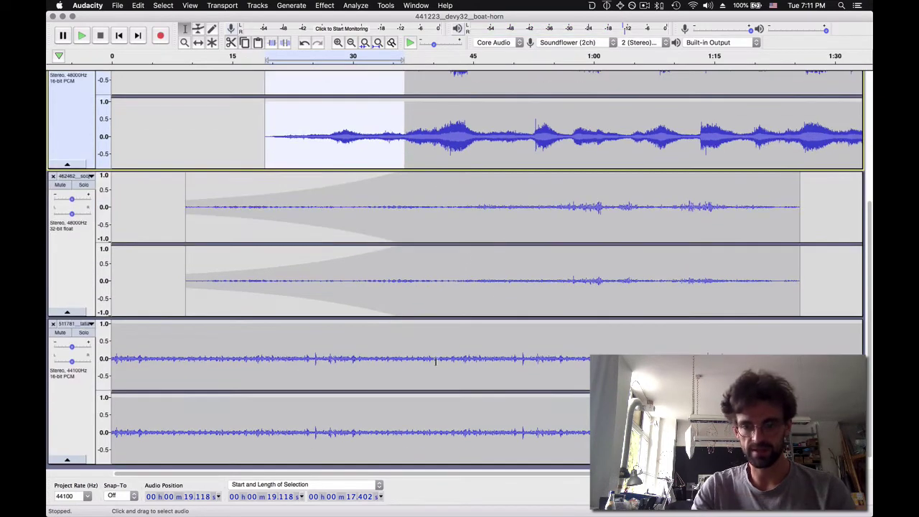
{"action": "scroll", "coordinate": [495, 298], "scroll_direction": "up", "scroll_amount": 5}
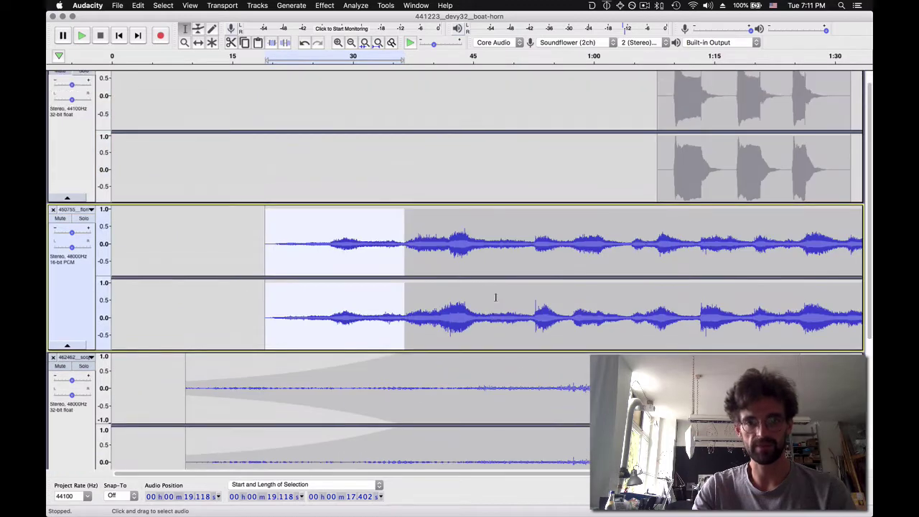
Select the whole waves clip and normalize its peak amplitude to -15.0 dB.
{"action": "left_click", "coordinate": [433, 224]}
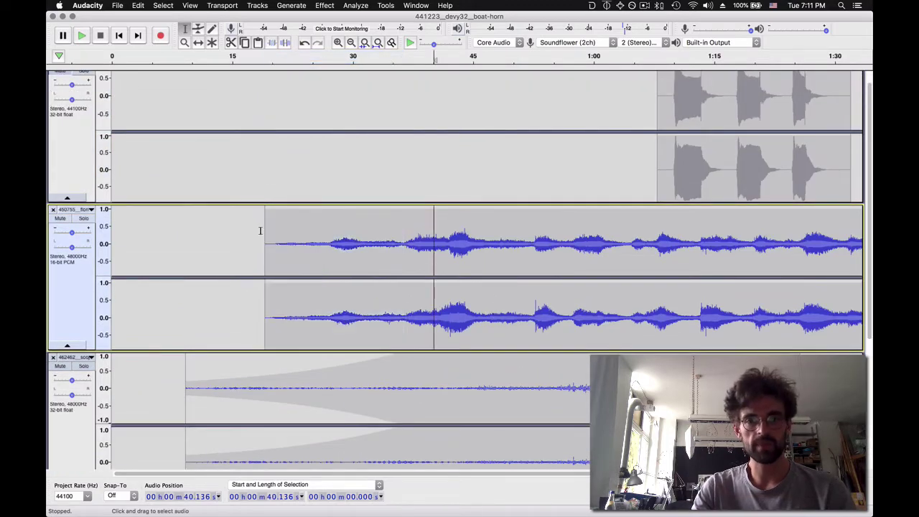
{"action": "left_click_drag", "start_coordinate": [702, 241], "coordinate": [786, 252]}
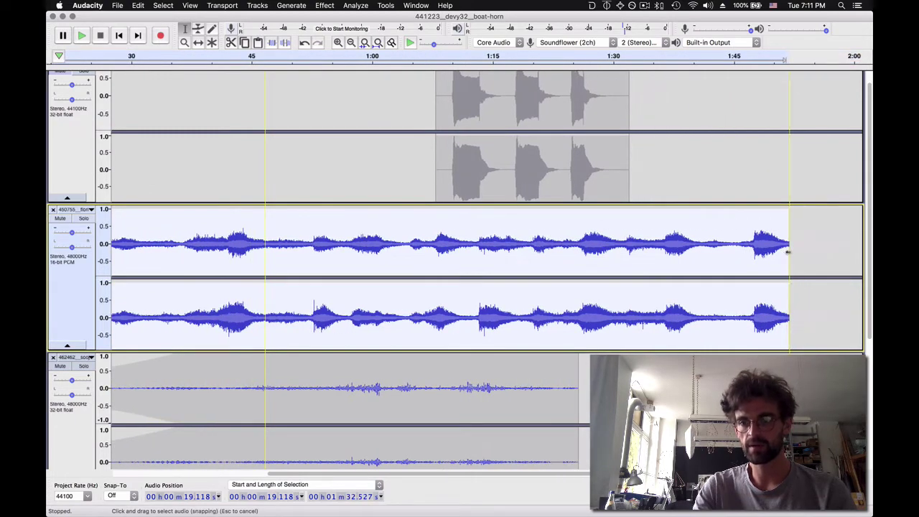
{"action": "left_click", "coordinate": [324, 5]}
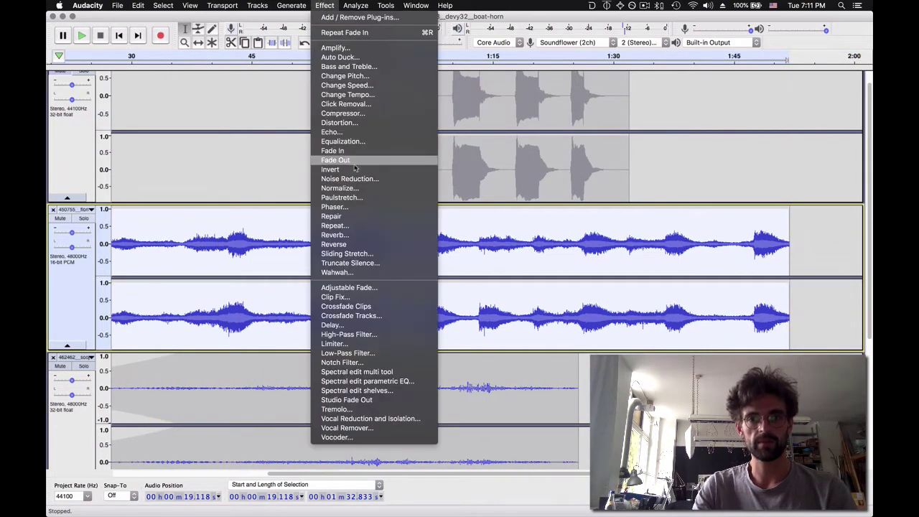
{"action": "left_click", "coordinate": [337, 188]}
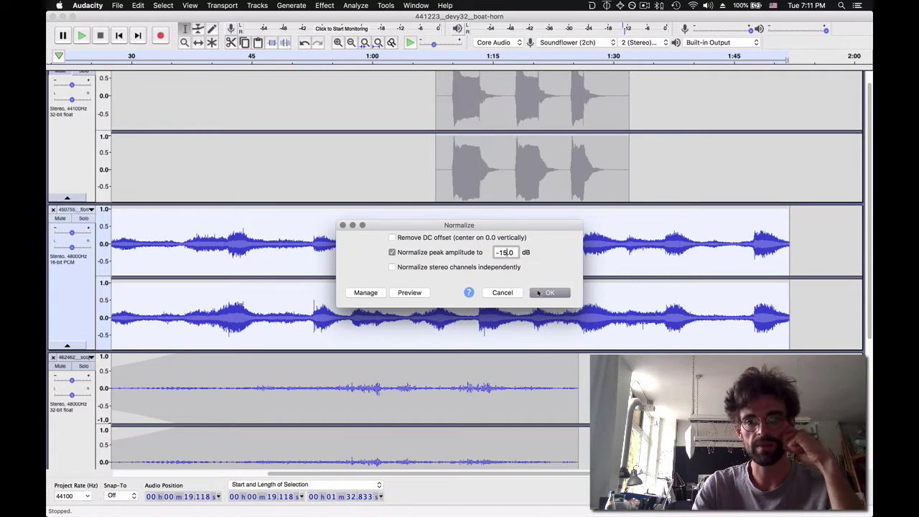
{"action": "left_click", "coordinate": [538, 293]}
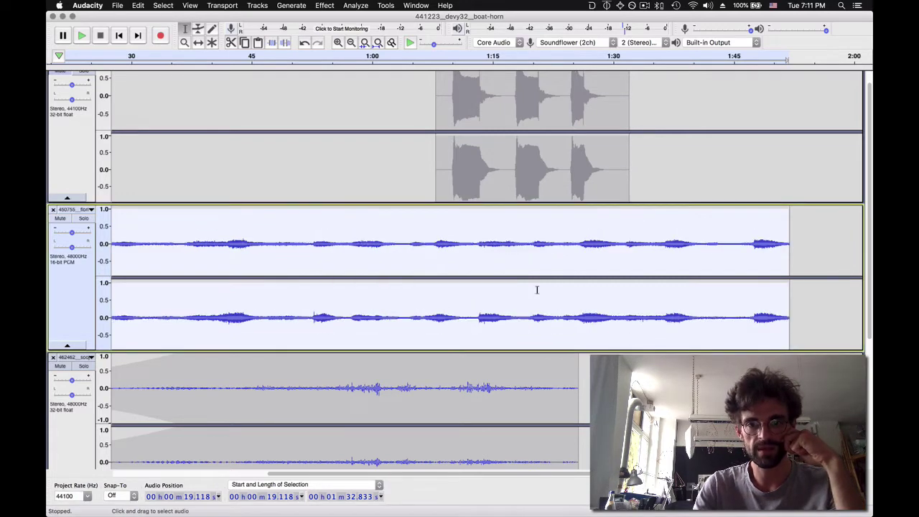
Play the mix from about 18 s to about 47 s to check the level of the normalized waves.
{"action": "scroll", "coordinate": [221, 262], "scroll_direction": "left", "scroll_amount": 5}
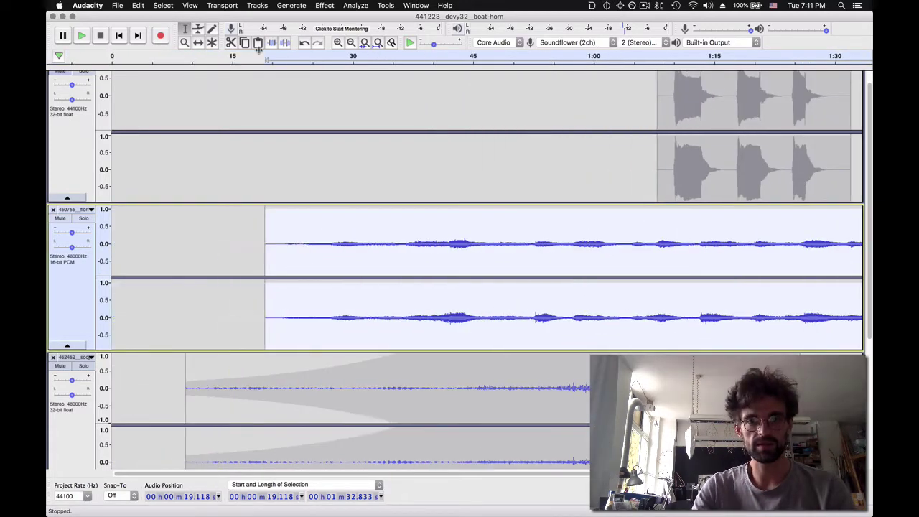
{"action": "key", "text": "space"}
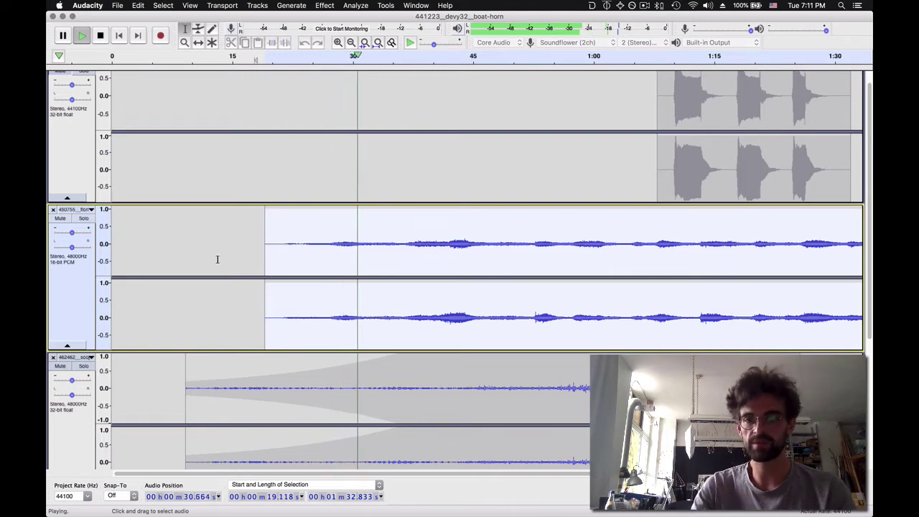
{"action": "scroll", "coordinate": [218, 259], "scroll_direction": "right", "scroll_amount": 1}
{"action": "scroll", "coordinate": [217, 260], "scroll_direction": "right", "scroll_amount": 5}
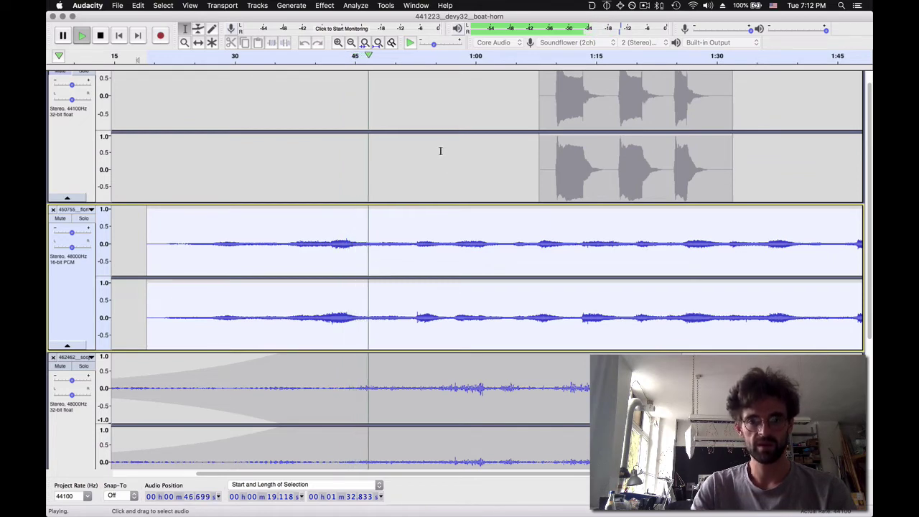
{"action": "key", "text": "space"}
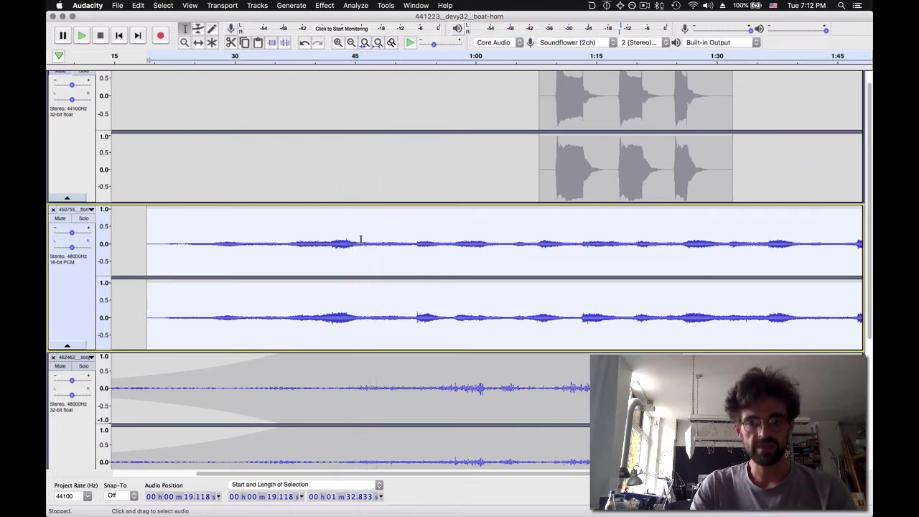
Add Envelope tool control points on the waves clip at about 36 s and 47 s, around the loud swell.
{"action": "left_click", "coordinate": [359, 244]}
{"action": "left_click_drag", "start_coordinate": [355, 243], "coordinate": [290, 245]}
{"action": "left_click", "coordinate": [402, 230]}
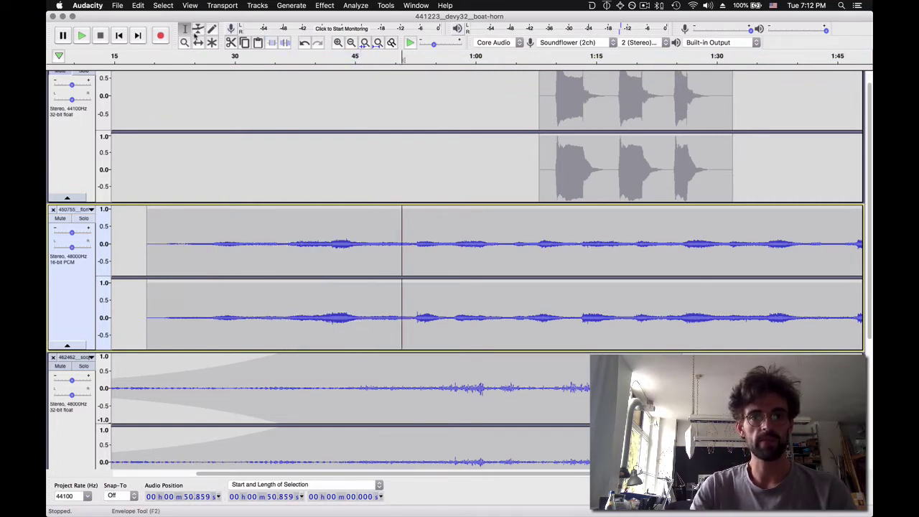
{"action": "left_click", "coordinate": [199, 30]}
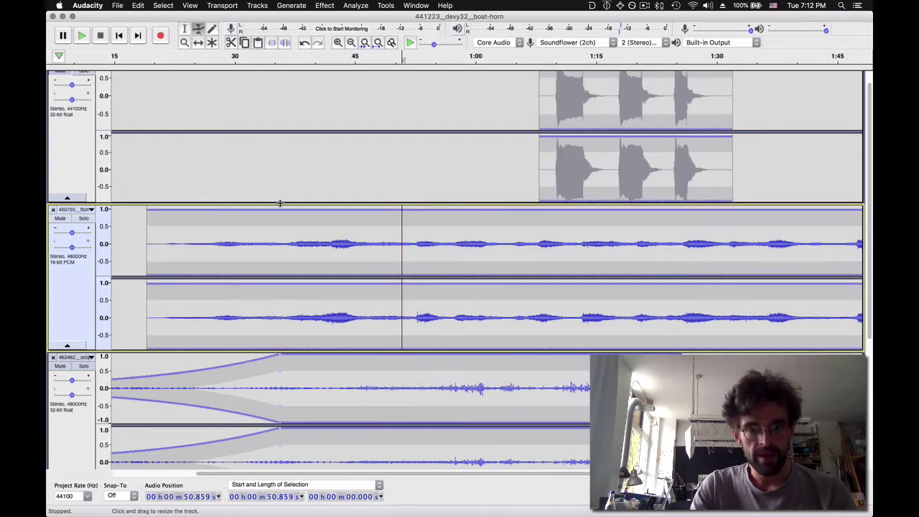
{"action": "left_click_drag", "start_coordinate": [280, 212], "coordinate": [281, 212]}
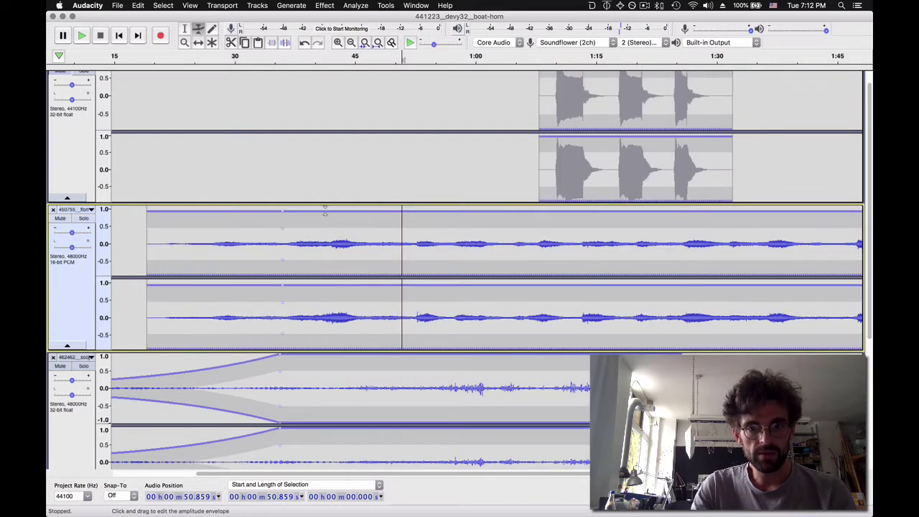
{"action": "left_click", "coordinate": [374, 212]}
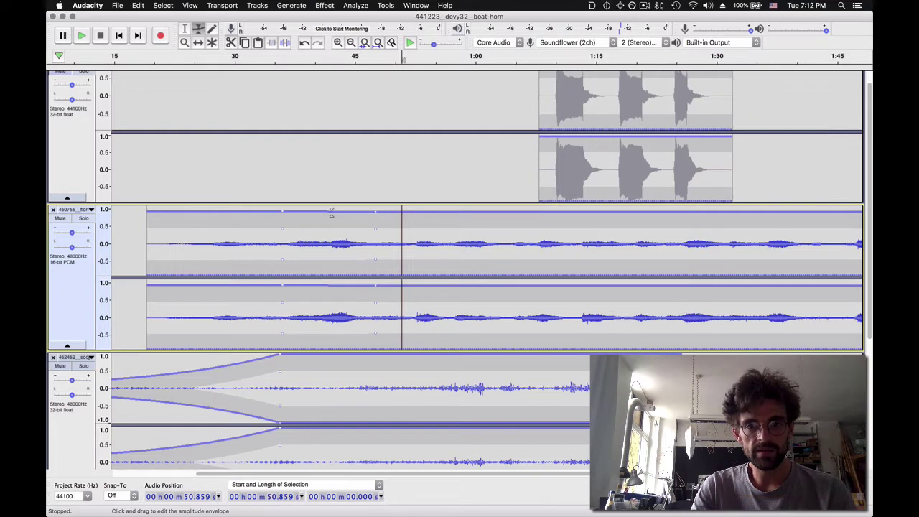
Lower the waves envelope to roughly half amplitude between the two points, with a flat dip from about 40 s to 44 s.
{"action": "left_click_drag", "start_coordinate": [331, 213], "coordinate": [332, 216]}
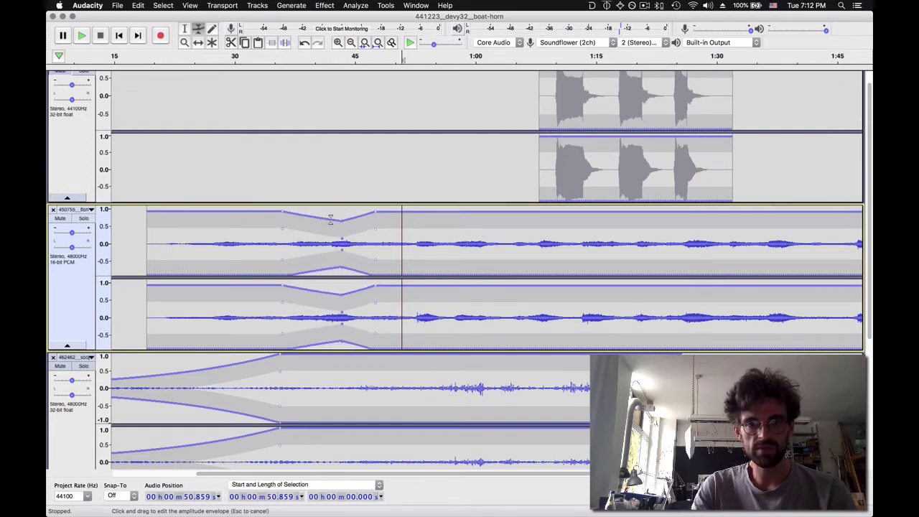
{"action": "left_click_drag", "start_coordinate": [326, 218], "coordinate": [345, 225]}
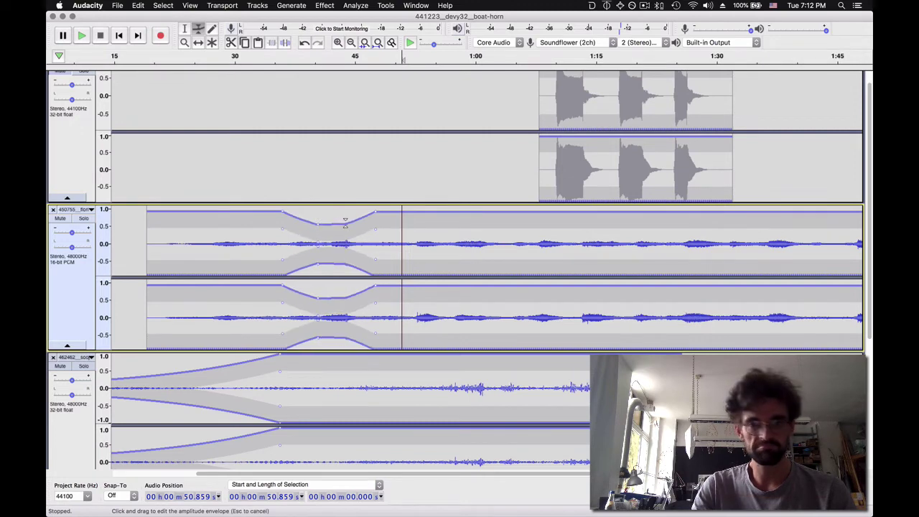
{"action": "left_click_drag", "start_coordinate": [318, 224], "coordinate": [312, 222]}
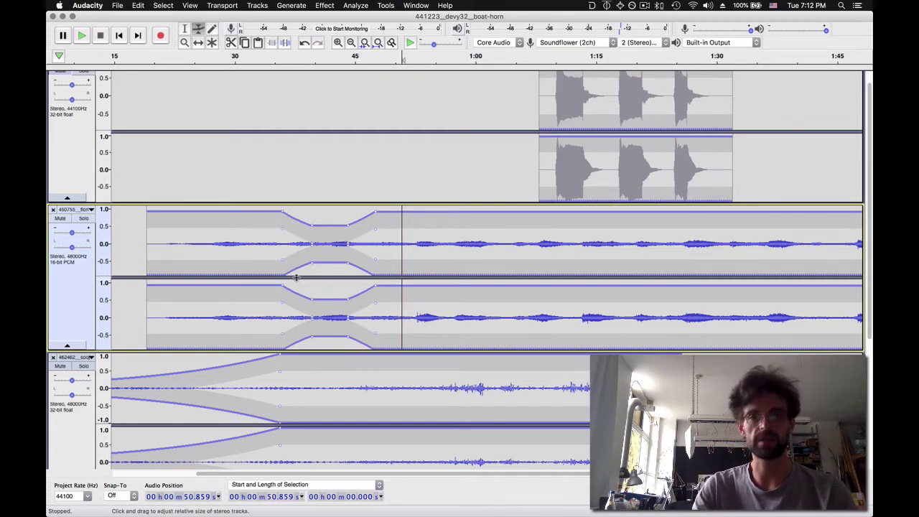
Switch back to the Selection tool and listen to the waves' envelope dip from about 32.1 s.
{"action": "left_click", "coordinate": [184, 29]}
{"action": "left_click", "coordinate": [251, 218]}
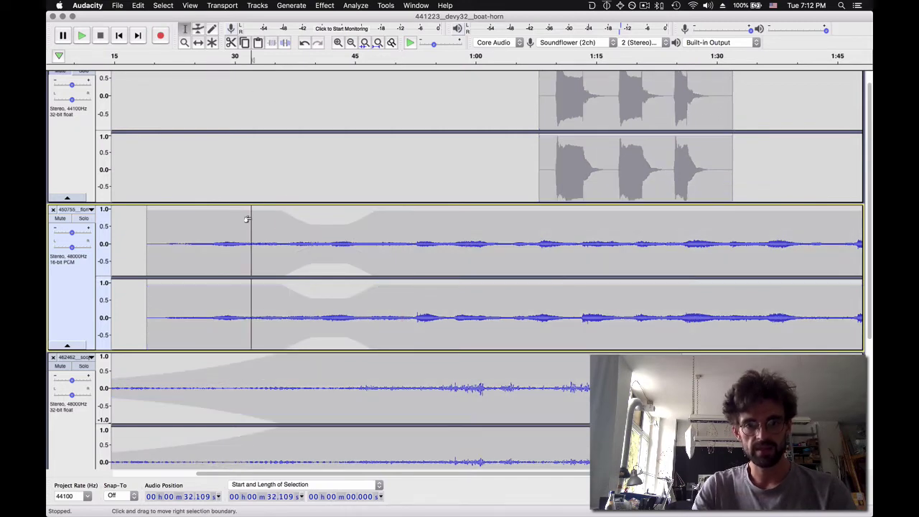
{"action": "key", "text": "space"}
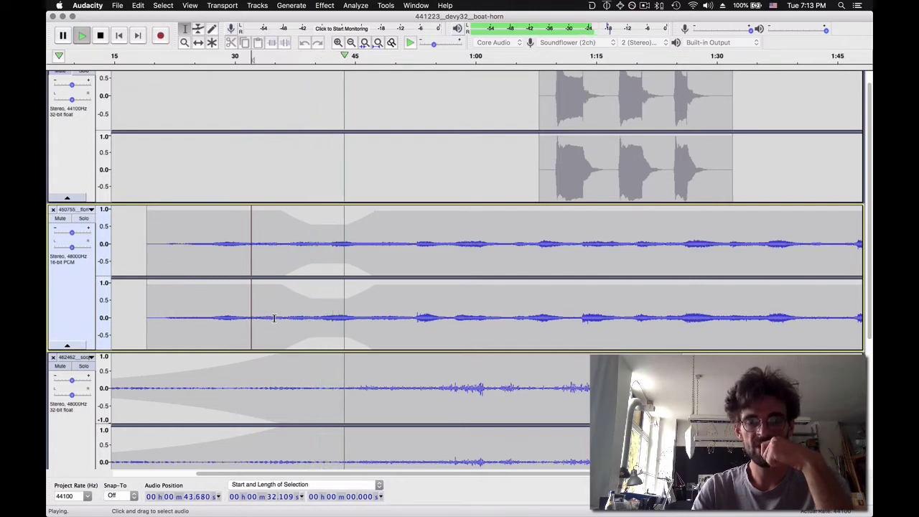
{"action": "key", "text": "space"}
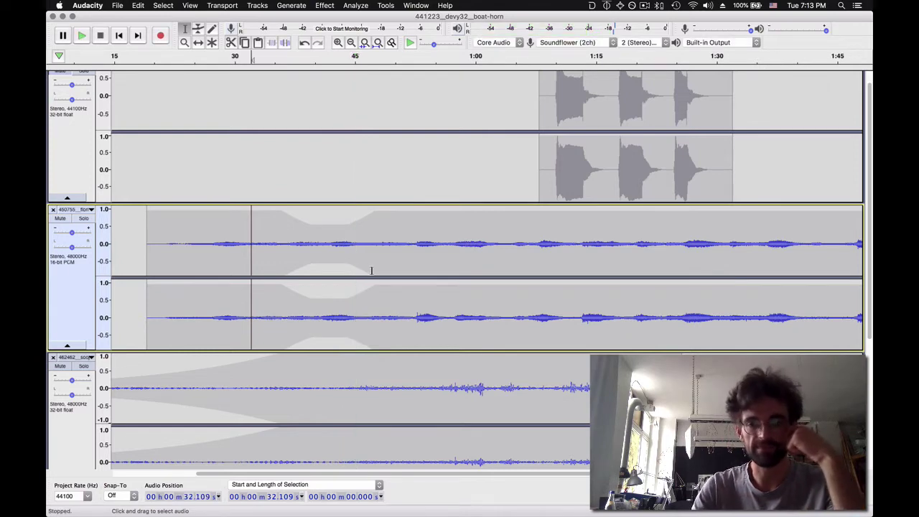
Unmute the boat horn track and listen to its entry in the mix from about 1 min 5.4 s.
{"action": "scroll", "coordinate": [372, 270], "scroll_direction": "down", "scroll_amount": 5}
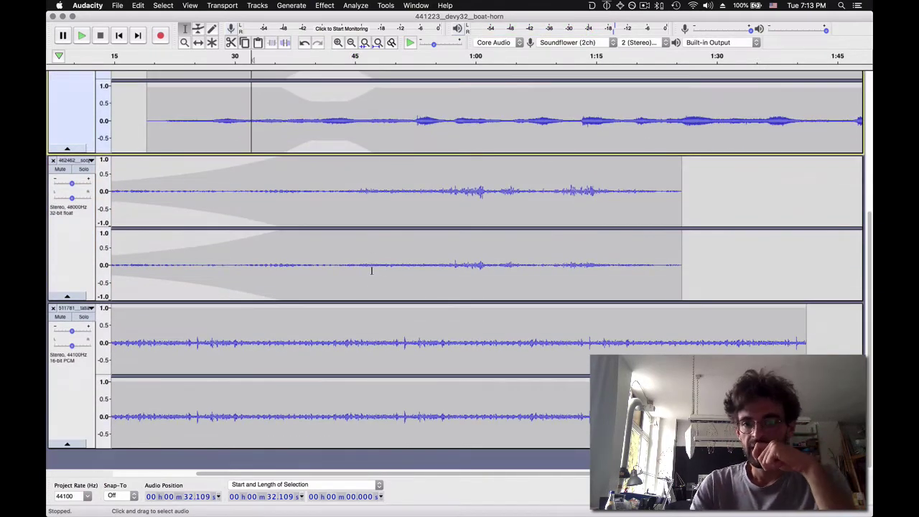
{"action": "scroll", "coordinate": [371, 270], "scroll_direction": "up", "scroll_amount": 5}
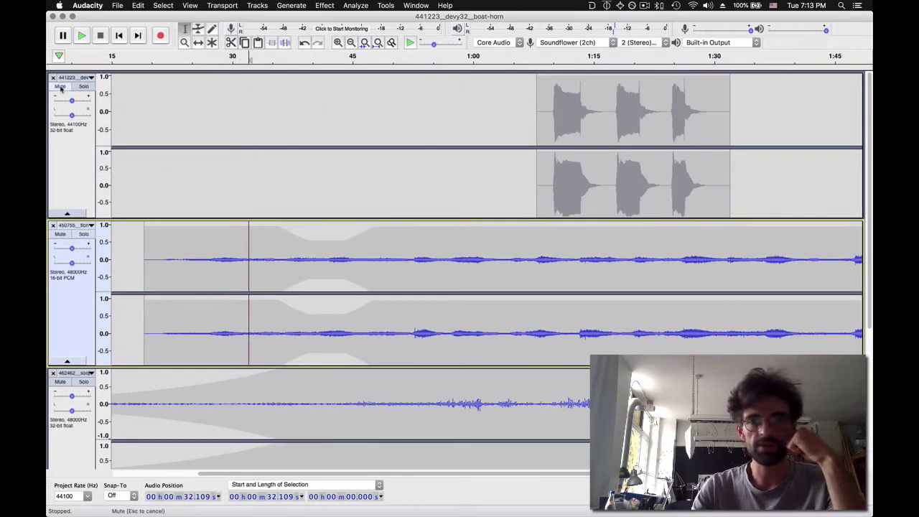
{"action": "left_click", "coordinate": [72, 144]}
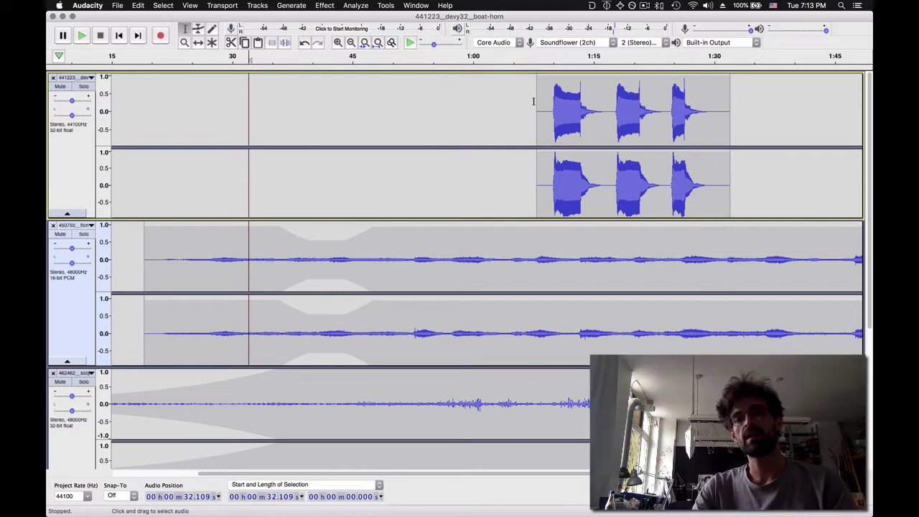
{"action": "left_click", "coordinate": [502, 107]}
{"action": "left_click", "coordinate": [515, 110]}
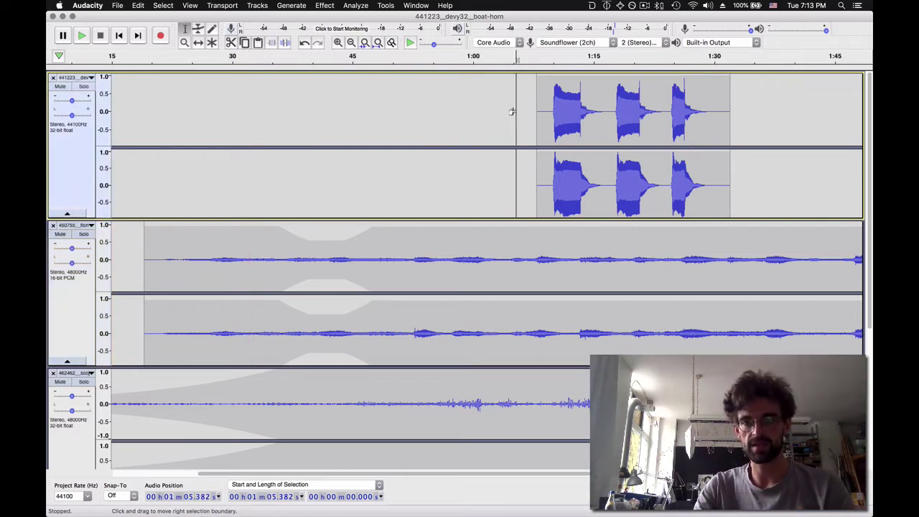
{"action": "key", "text": "space"}
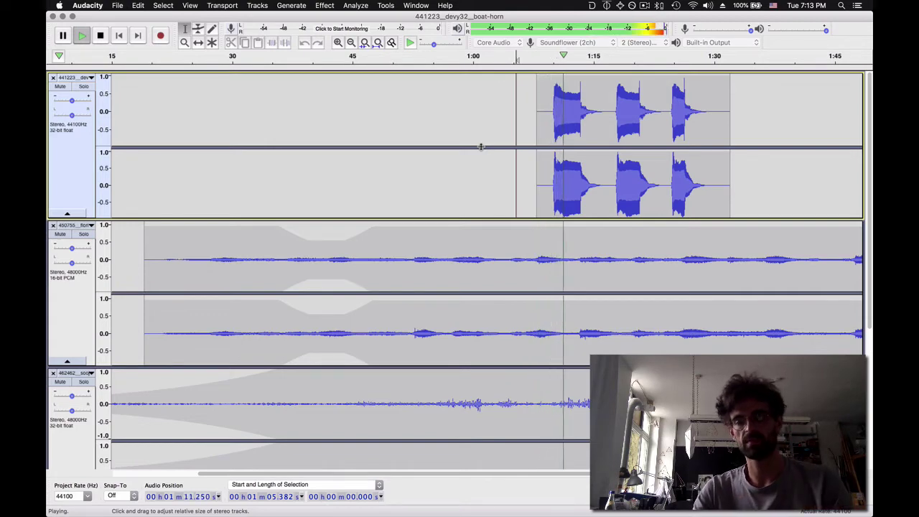
{"action": "key", "text": "space"}
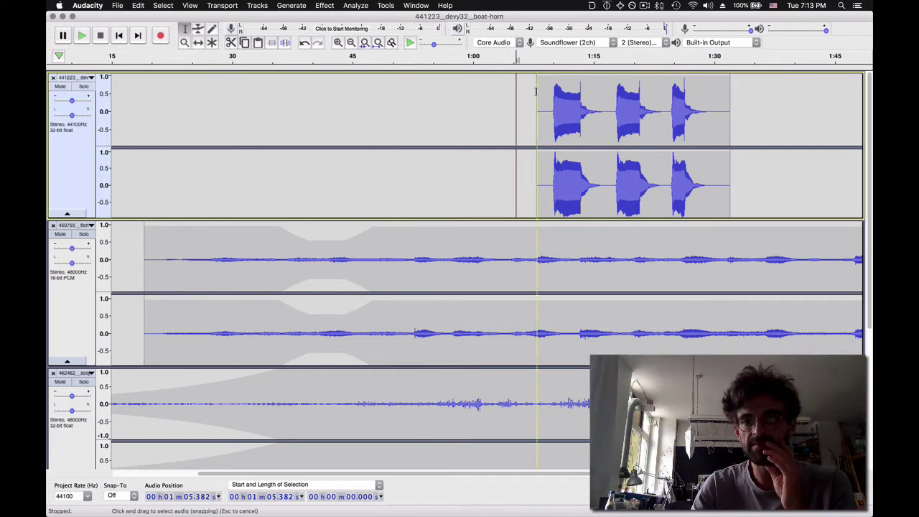
Select the whole boat horn clip and normalize its peak amplitude to -20 dB.
{"action": "left_click_drag", "start_coordinate": [535, 91], "coordinate": [729, 94]}
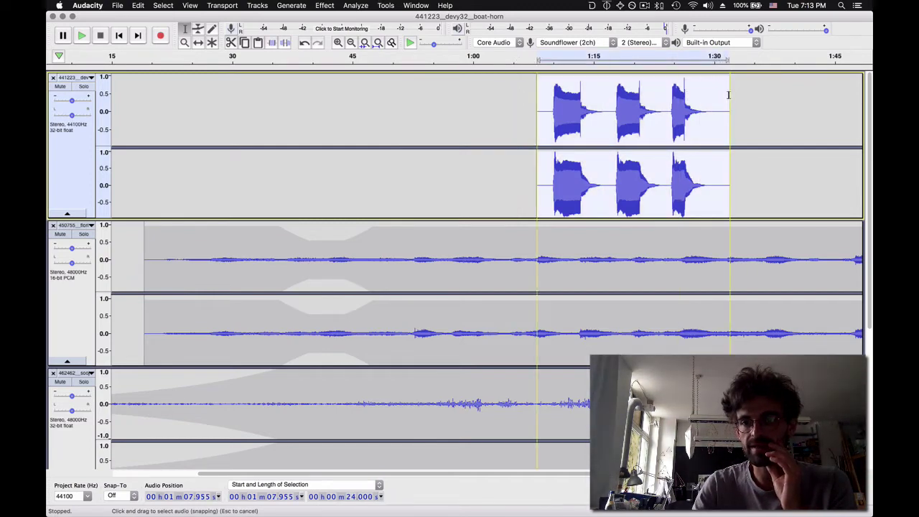
{"action": "left_click", "coordinate": [356, 5]}
{"action": "mouse_move", "coordinate": [386, 5]}
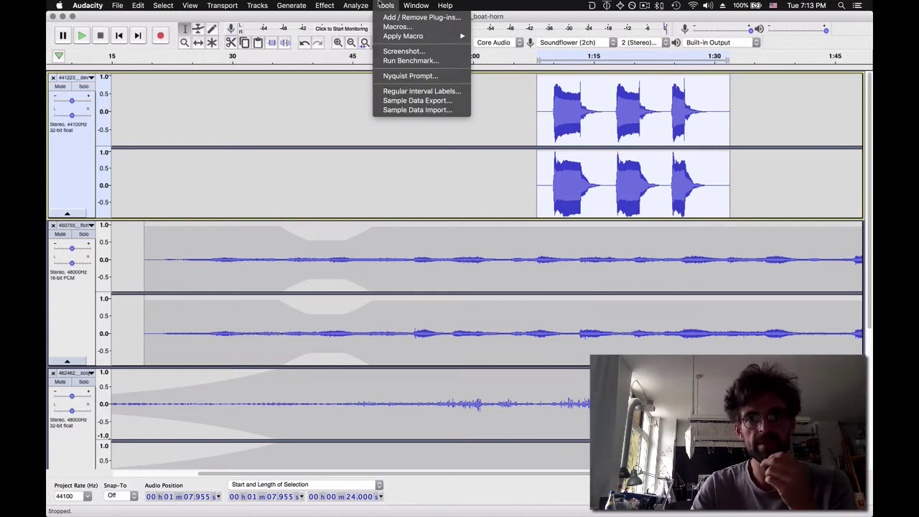
{"action": "mouse_move", "coordinate": [291, 5]}
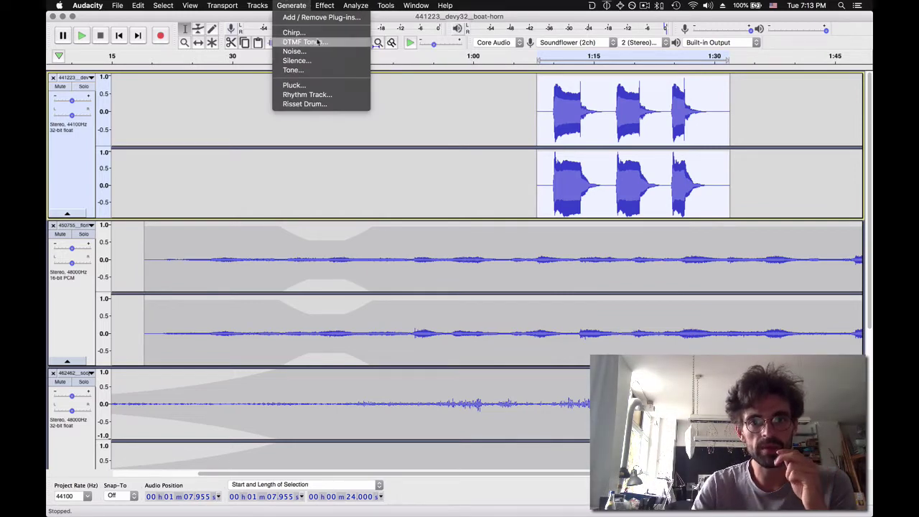
{"action": "mouse_move", "coordinate": [324, 5]}
{"action": "left_click", "coordinate": [356, 189]}
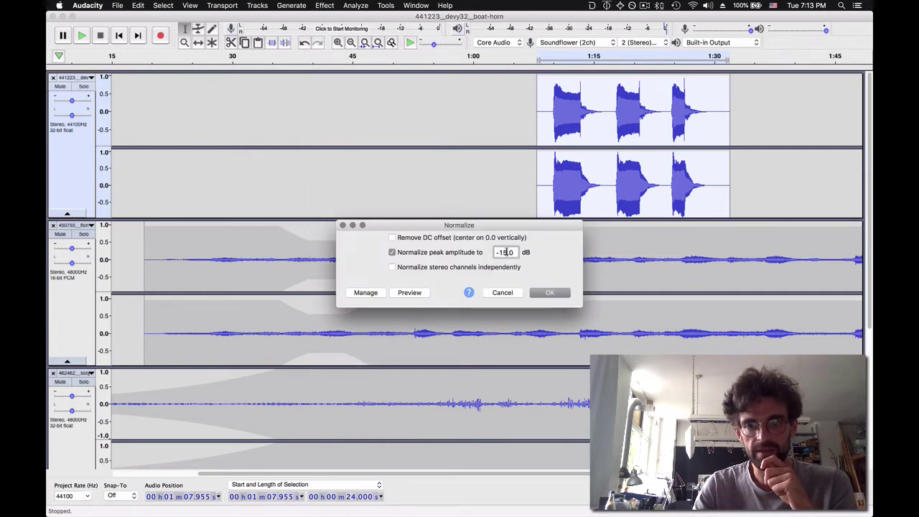
{"action": "left_click", "coordinate": [501, 252]}
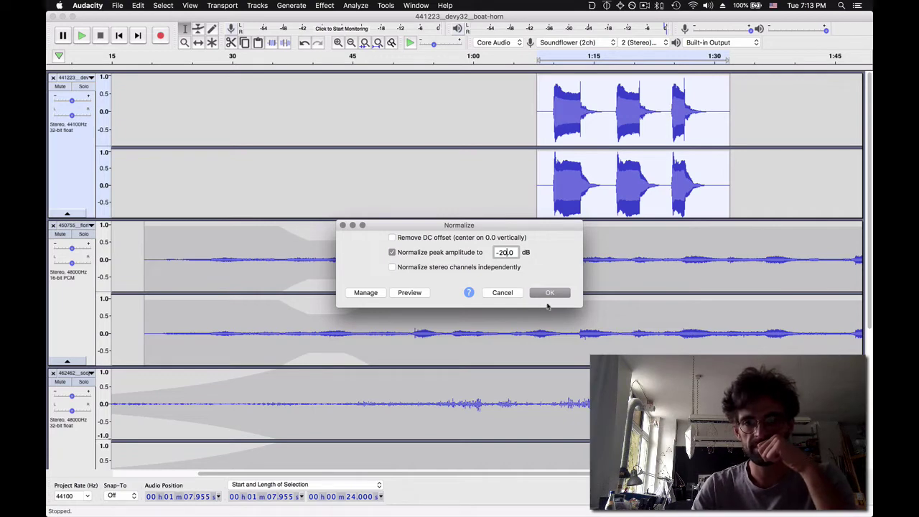
{"action": "left_click", "coordinate": [550, 294]}
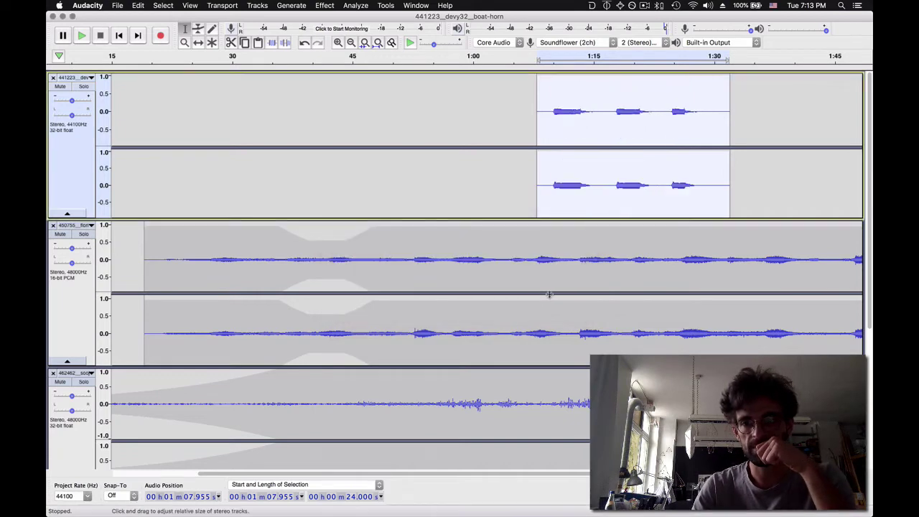
Listen to all three horn blasts in the mix from about 1 min 6.6 s.
{"action": "left_click", "coordinate": [527, 113]}
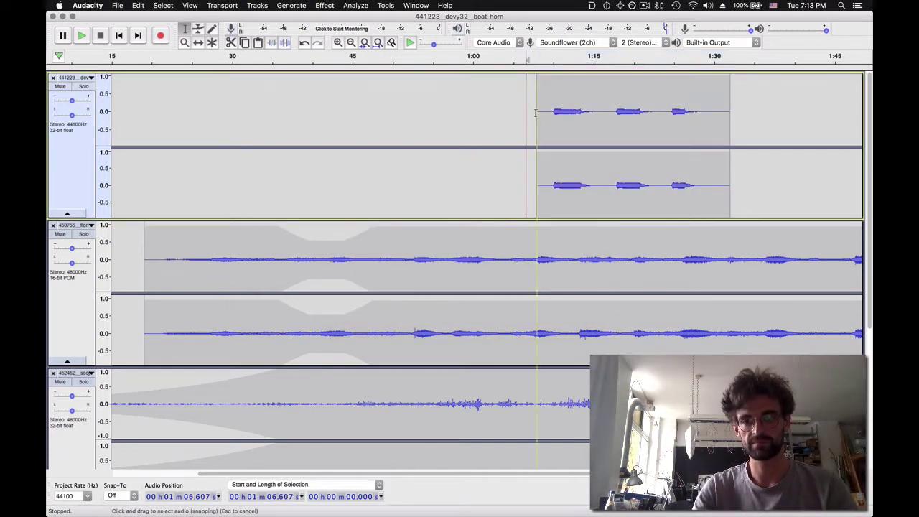
{"action": "key", "text": "space"}
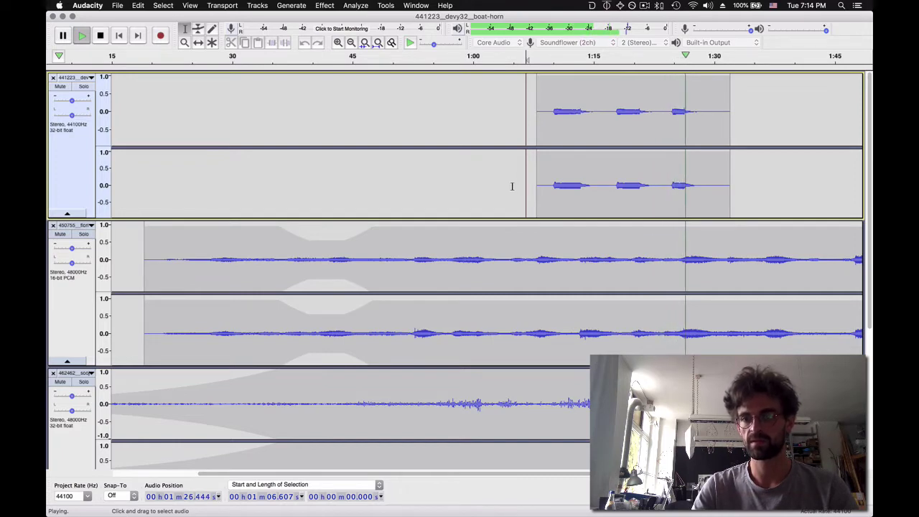
{"action": "key", "text": "space"}
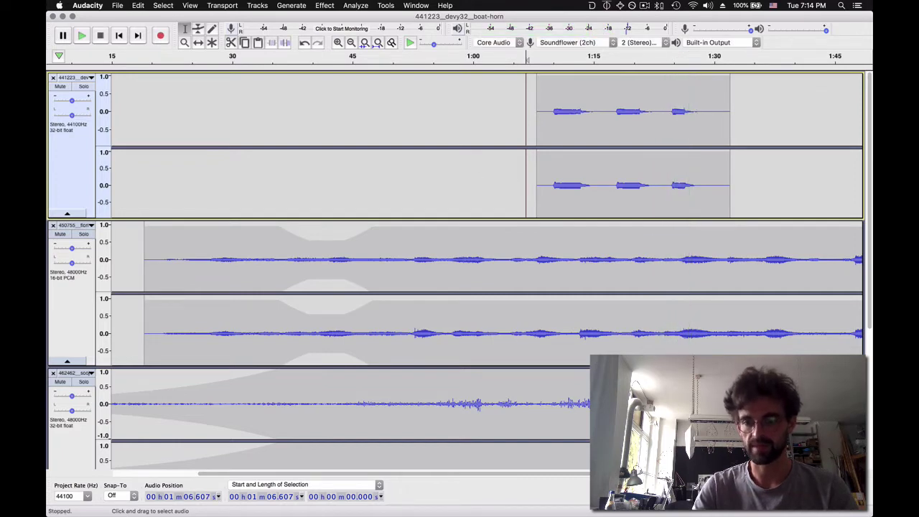
Copy the seagulls clip from about 43 s to its end, paste it at about 1 min 25.7 s, and listen to the join.
{"action": "left_click_drag", "start_coordinate": [680, 413], "coordinate": [336, 413]}
{"action": "scroll", "coordinate": [349, 413], "scroll_direction": "down", "scroll_amount": 2}
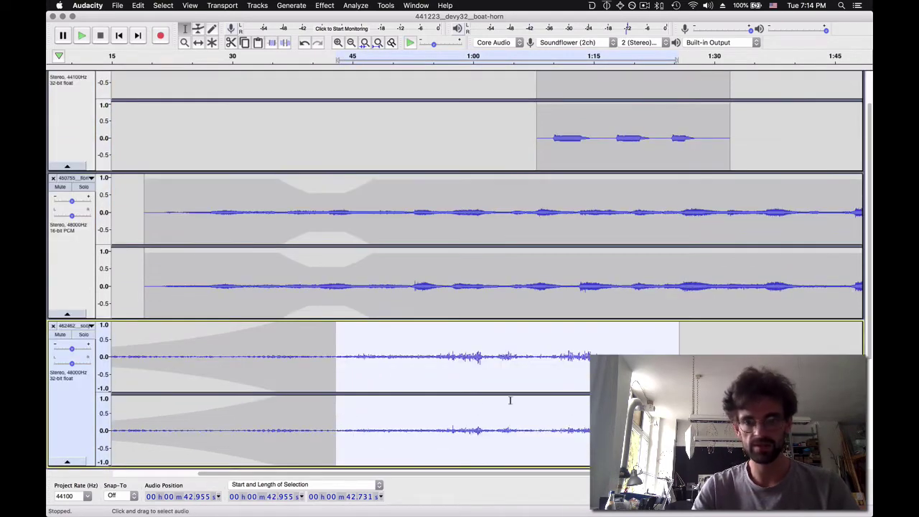
{"action": "left_click", "coordinate": [681, 342]}
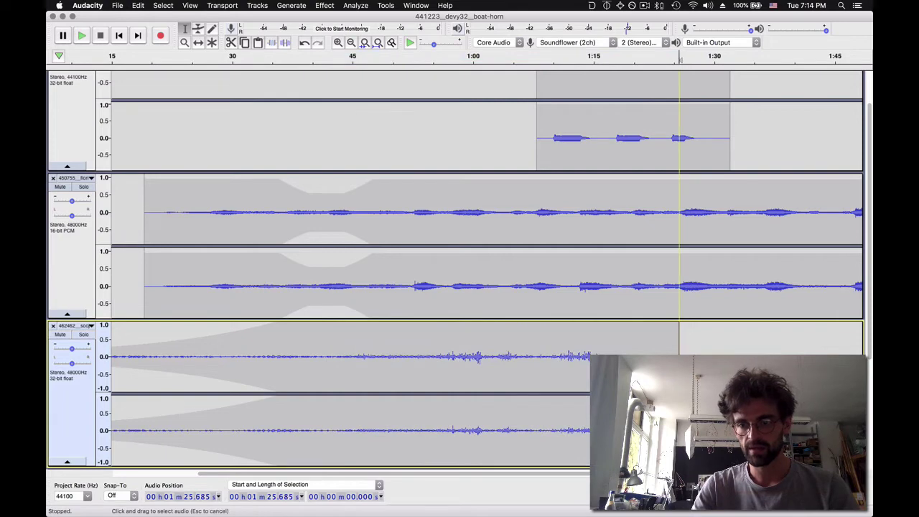
{"action": "key", "text": "super+v"}
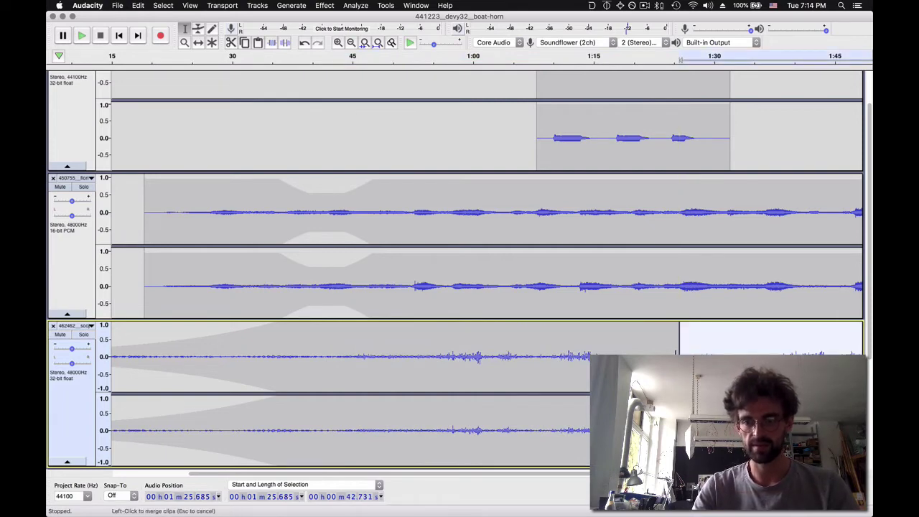
{"action": "left_click", "coordinate": [652, 351]}
{"action": "key", "text": "space"}
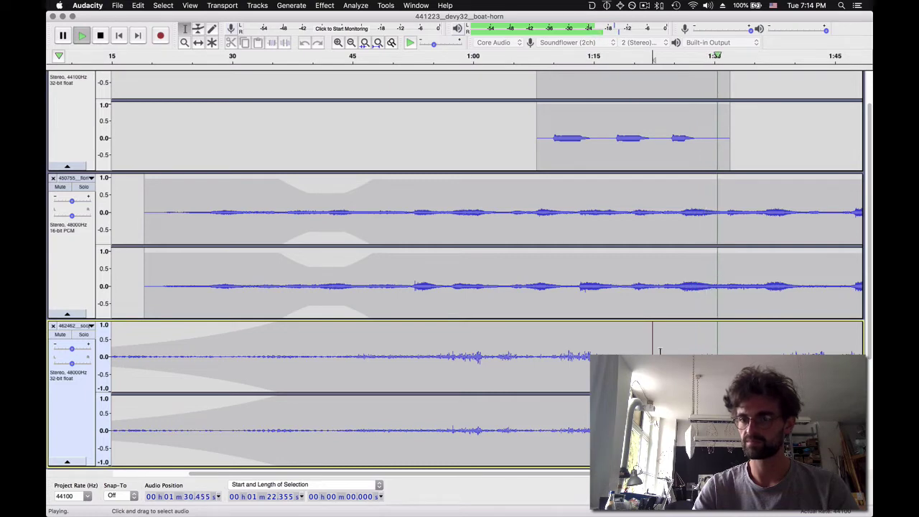
Stop playback and delete the audio after about 1 min 32.6 s on the waves, seagulls and sand tracks together.
{"action": "scroll", "coordinate": [660, 352], "scroll_direction": "right", "scroll_amount": 5}
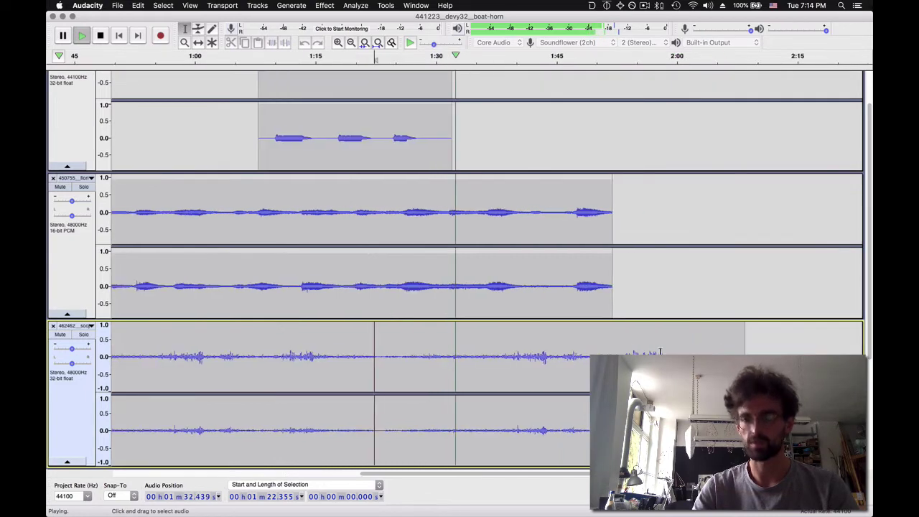
{"action": "scroll", "coordinate": [610, 302], "scroll_direction": "down", "scroll_amount": 1}
{"action": "key", "text": "space"}
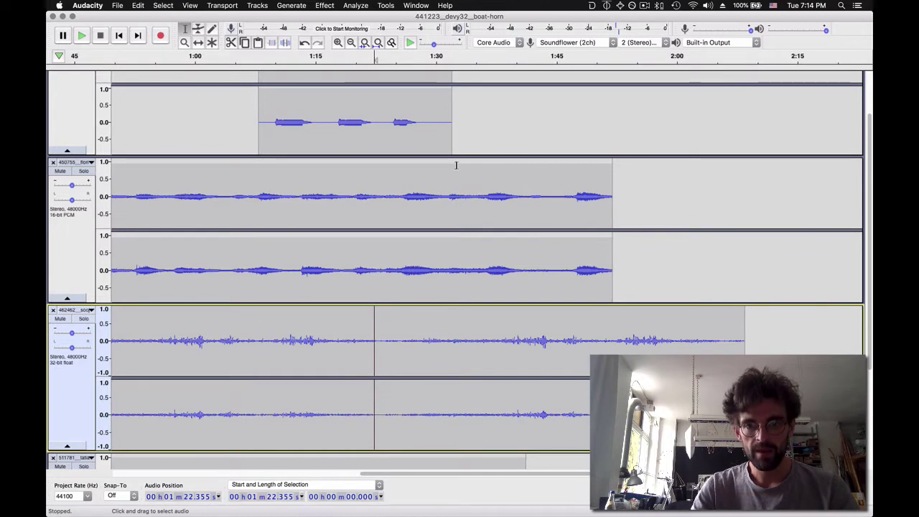
{"action": "left_click_drag", "start_coordinate": [456, 165], "coordinate": [751, 493]}
{"action": "key", "text": "Delete"}
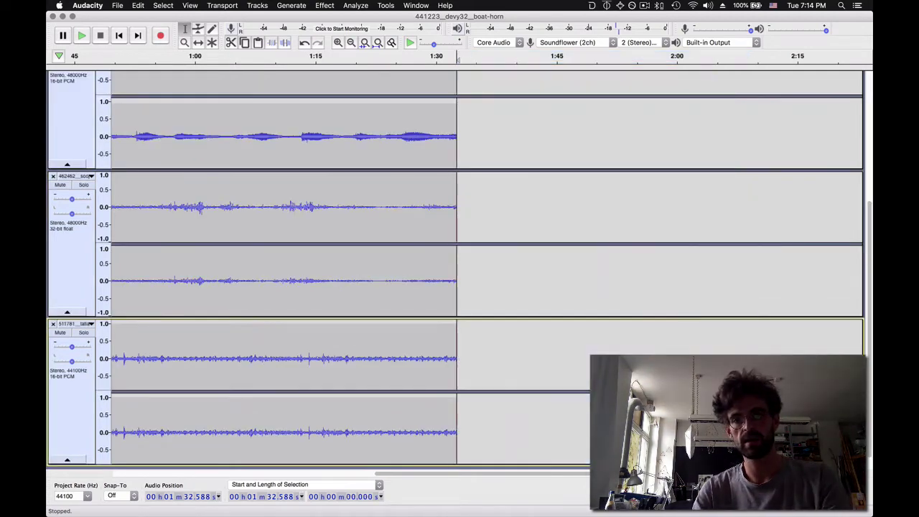
Solo the boat horn track and listen to the horn alone from about 1 min 15.6 s.
{"action": "scroll", "coordinate": [402, 210], "scroll_direction": "left", "scroll_amount": 10}
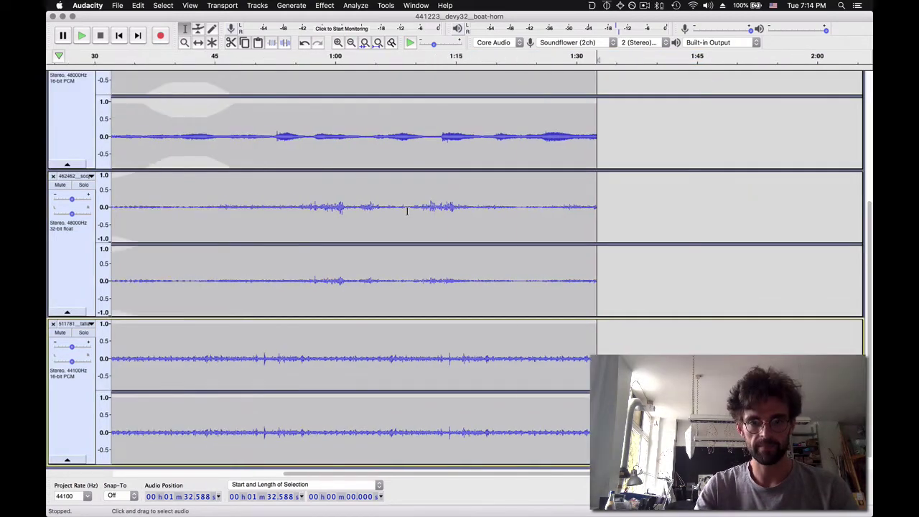
{"action": "scroll", "coordinate": [407, 212], "scroll_direction": "up", "scroll_amount": 3}
{"action": "scroll", "coordinate": [407, 210], "scroll_direction": "up", "scroll_amount": 2}
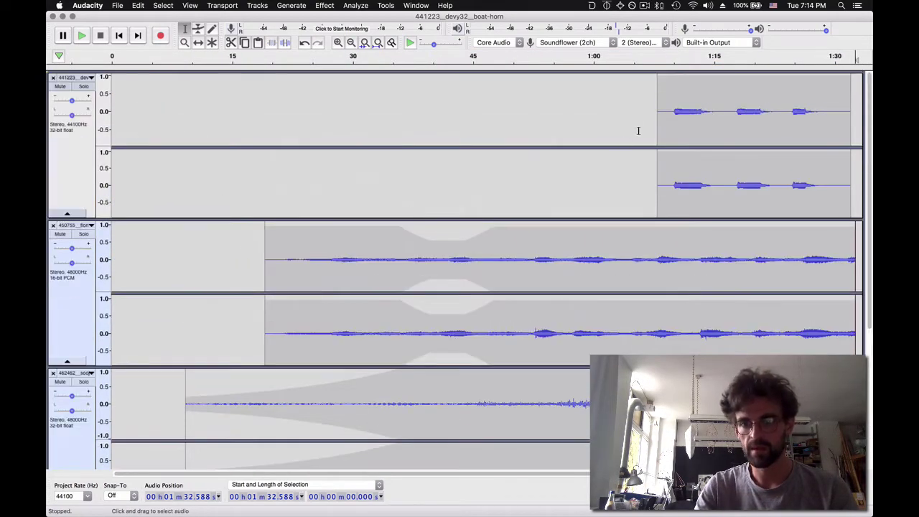
{"action": "left_click", "coordinate": [663, 107]}
{"action": "key", "text": "space"}
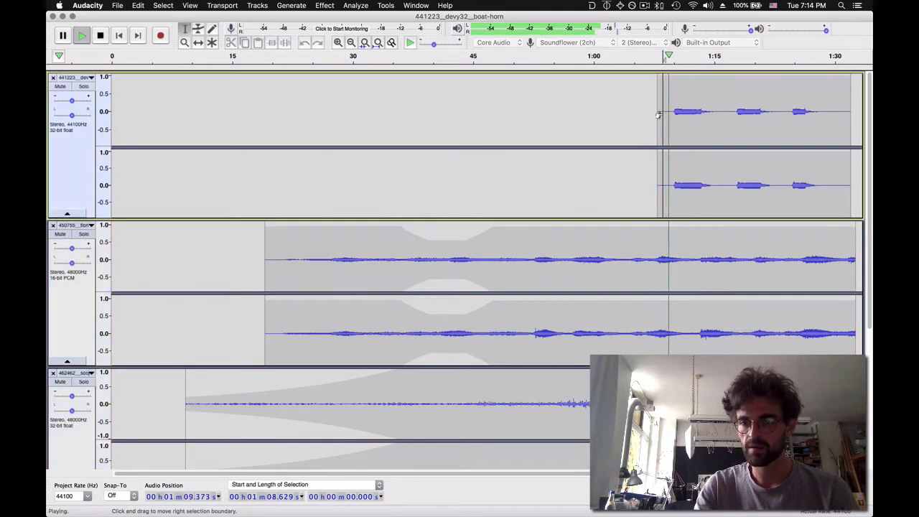
{"action": "left_click", "coordinate": [84, 87]}
{"action": "key", "text": "space"}
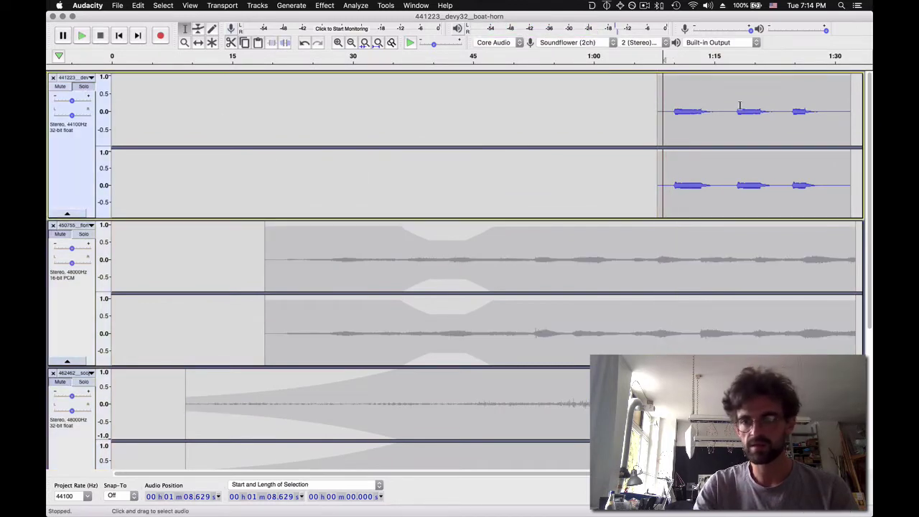
{"action": "left_click", "coordinate": [718, 108]}
{"action": "key", "text": "space"}
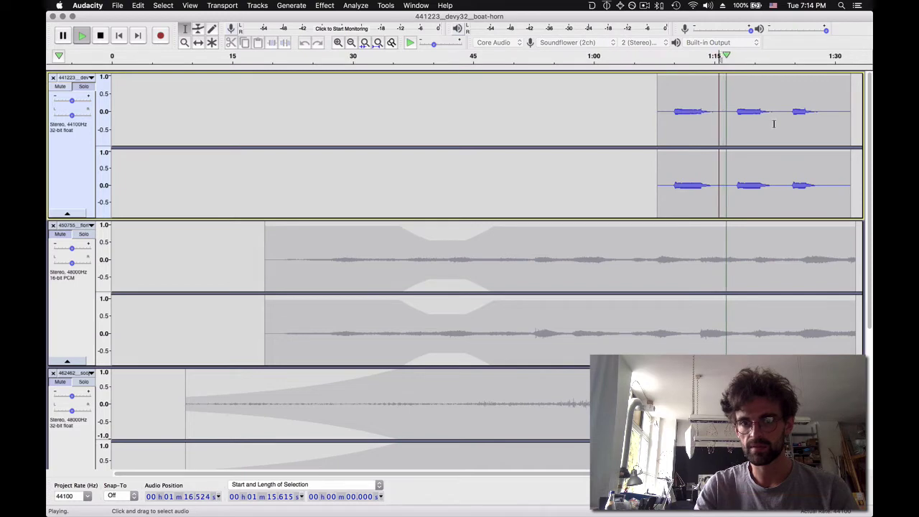
{"action": "key", "text": "space"}
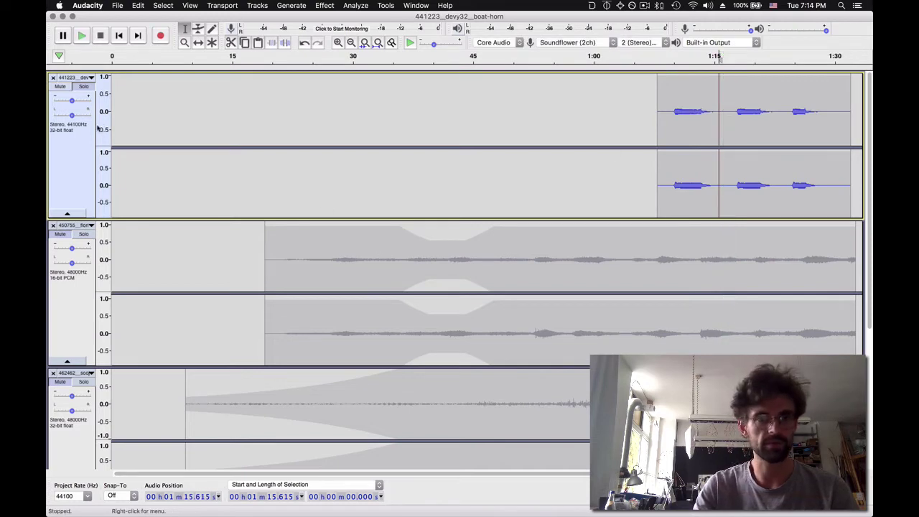
Turn off solo on the boat horn track so all tracks are audible again.
{"action": "scroll", "coordinate": [432, 241], "scroll_direction": "down", "scroll_amount": 2}
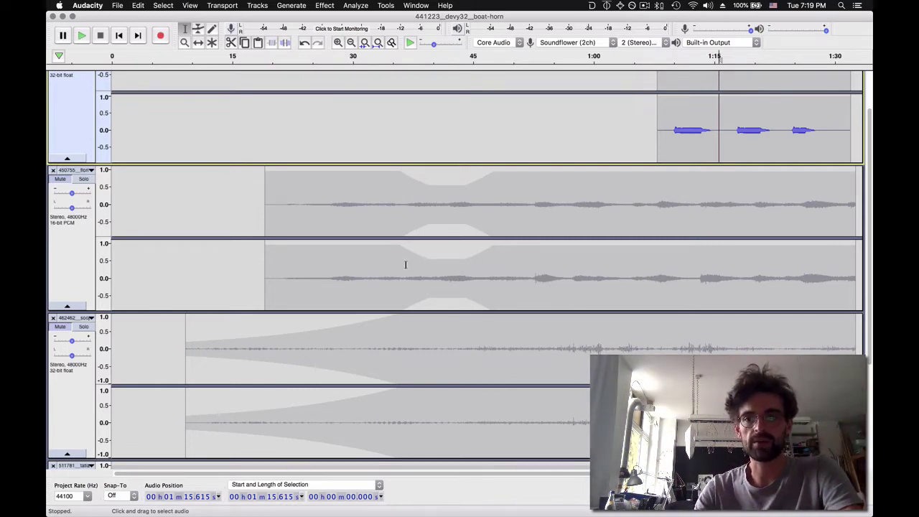
{"action": "scroll", "coordinate": [405, 265], "scroll_direction": "up", "scroll_amount": 2}
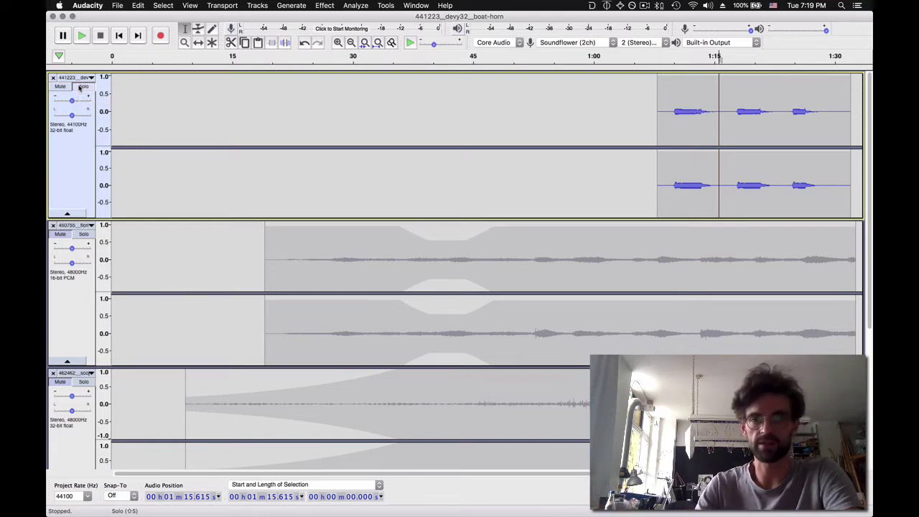
{"action": "left_click", "coordinate": [80, 87]}
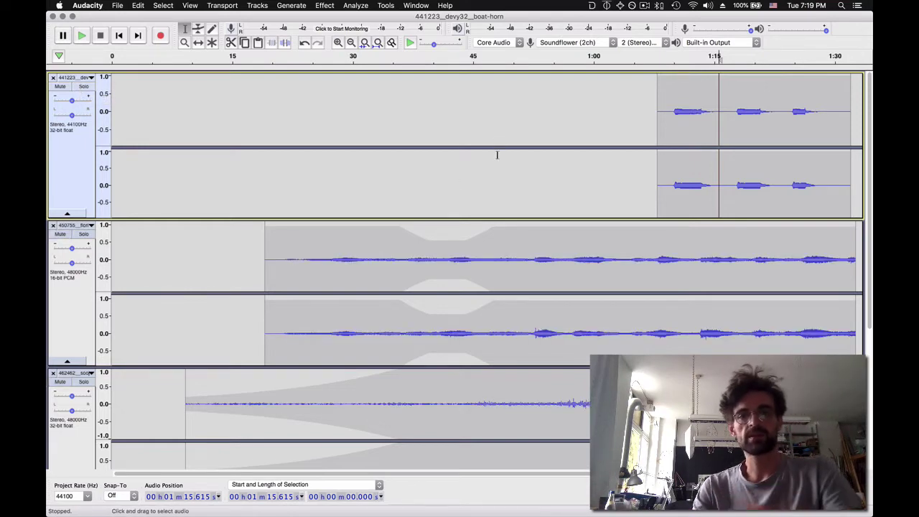
Switch to Finder and import 452374__st888__chinese-poem.wav as a new track below the sand track.
{"action": "scroll", "coordinate": [497, 154], "scroll_direction": "down", "scroll_amount": 5}
{"action": "key", "text": "super+Tab"}
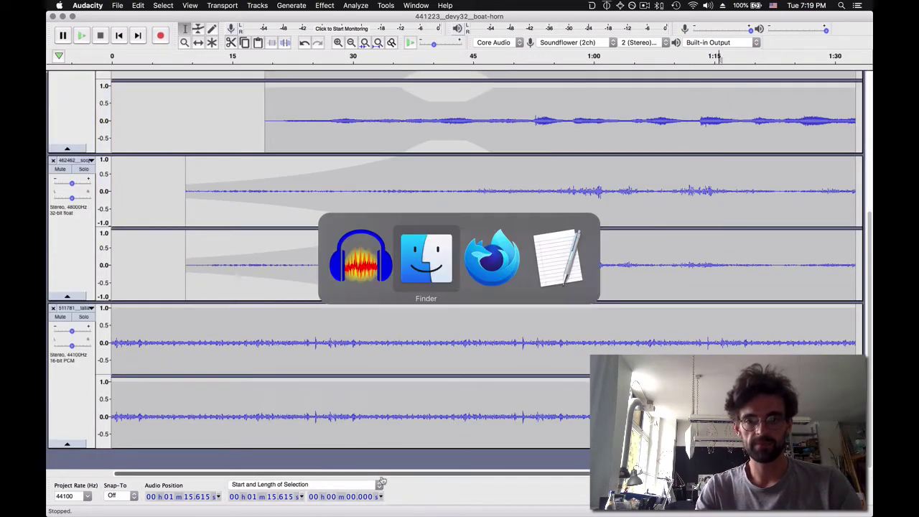
{"action": "left_click_drag", "start_coordinate": [407, 190], "coordinate": [581, 152]}
{"action": "left_click_drag", "start_coordinate": [713, 176], "coordinate": [418, 458]}
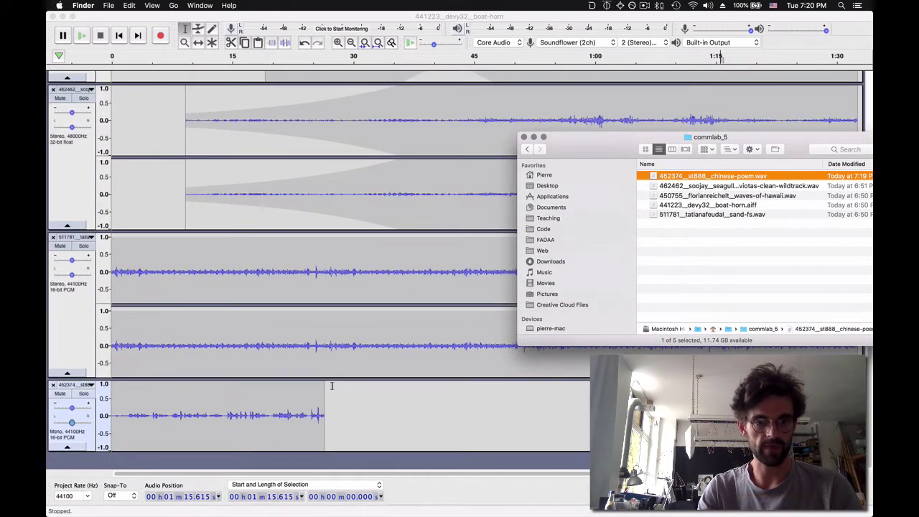
Solo the chinese-poem track and listen to its opening from the start of the project.
{"action": "left_click", "coordinate": [385, 400]}
{"action": "left_click", "coordinate": [83, 394]}
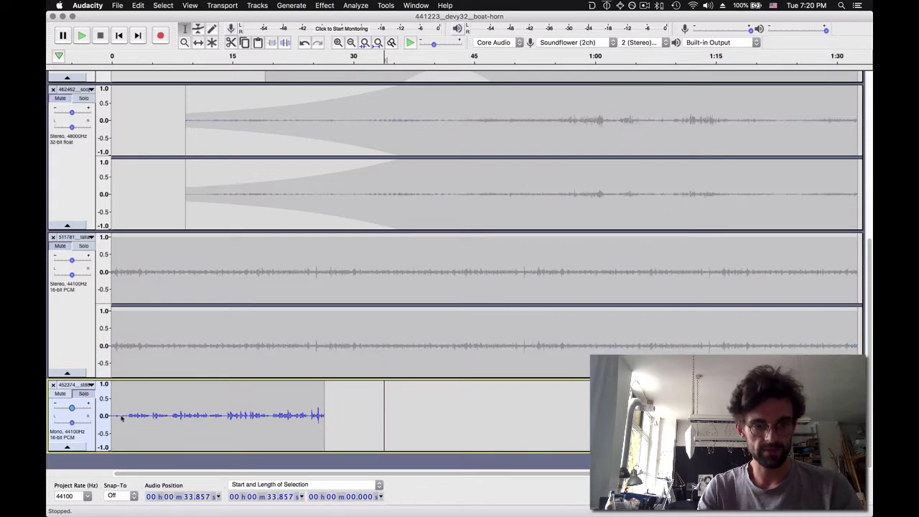
{"action": "left_click", "coordinate": [120, 35]}
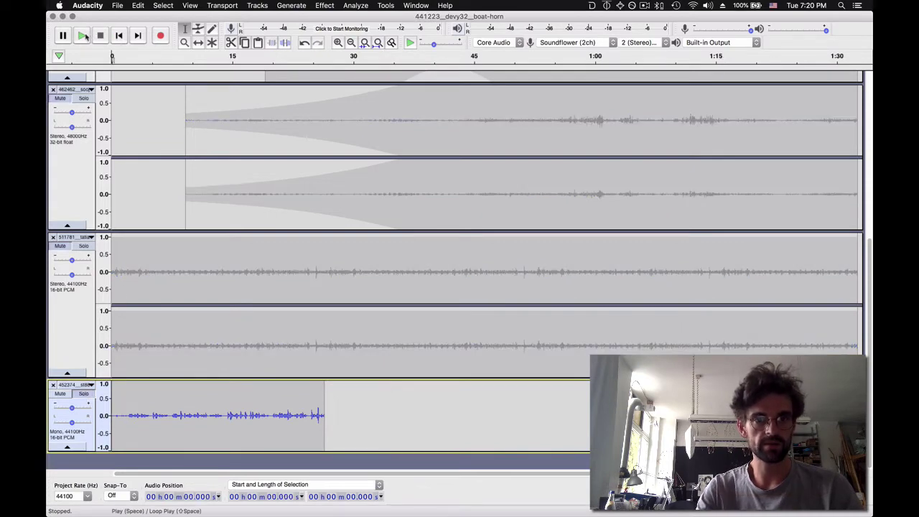
{"action": "left_click", "coordinate": [82, 36]}
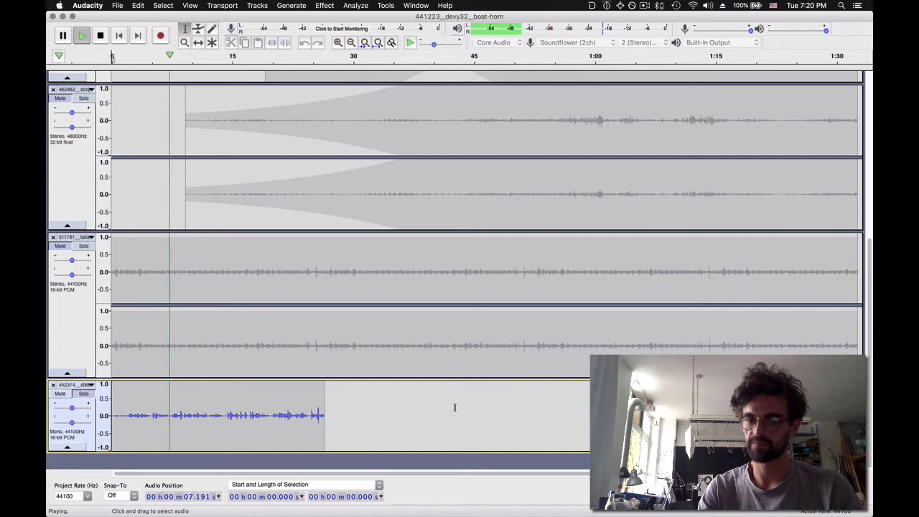
{"action": "left_click", "coordinate": [114, 57]}
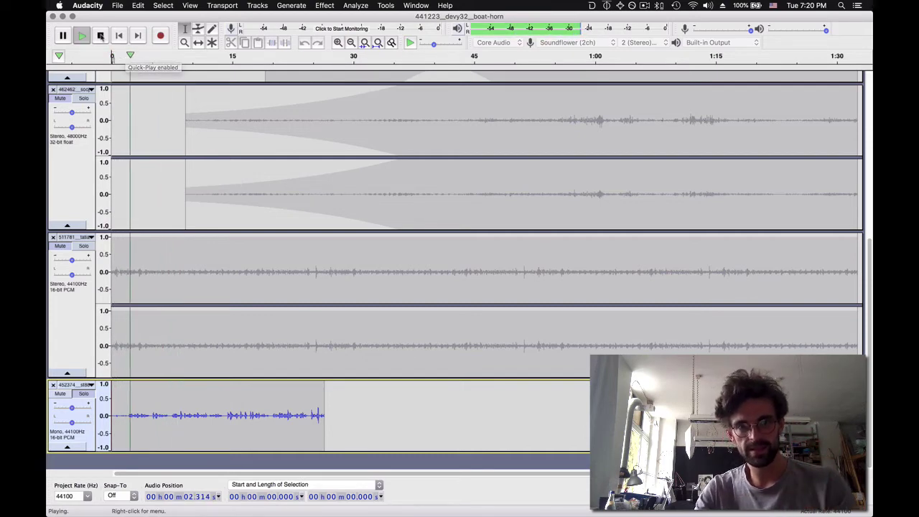
{"action": "left_click", "coordinate": [101, 35]}
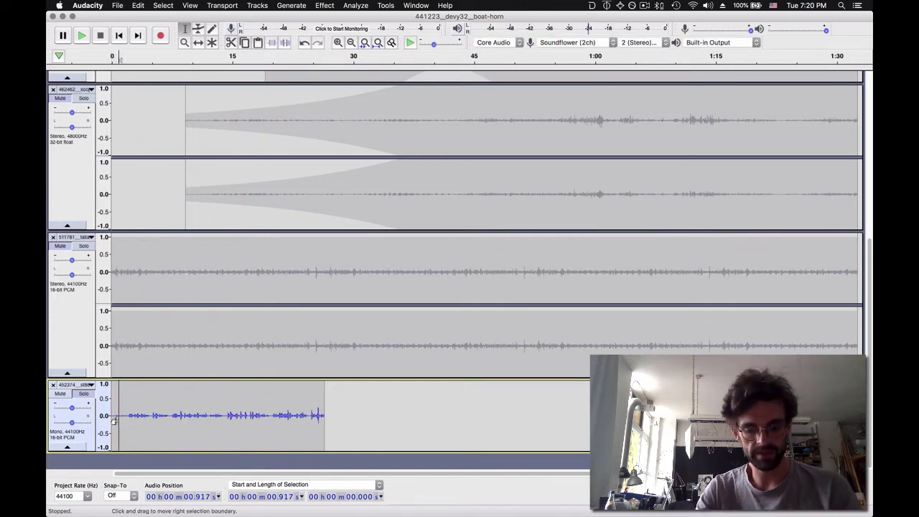
Select the opening of the poem track from 0.250 s with a length of 1.408 s and listen to it.
{"action": "key", "text": "super+3"}
{"action": "key", "text": "super+1"}
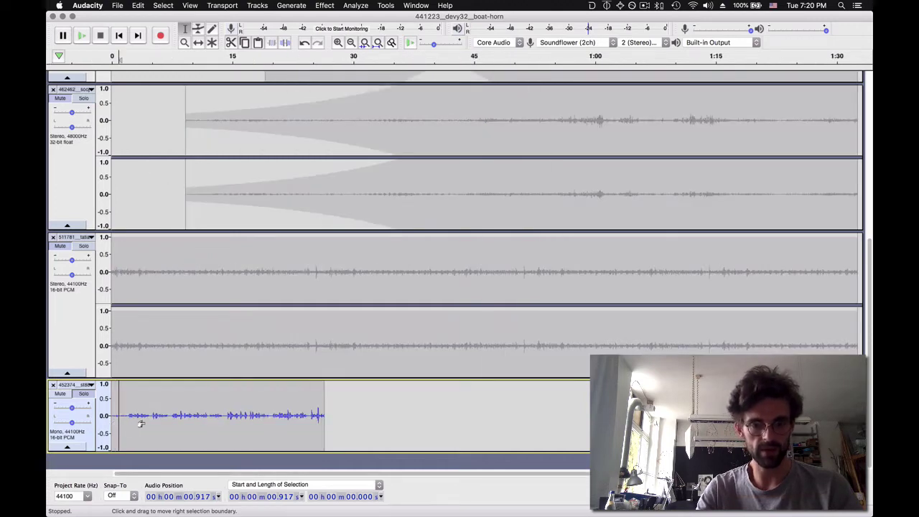
{"action": "key", "text": "super+1"}
{"action": "key", "text": "super+1"}
{"action": "key", "text": "super+1"}
{"action": "key", "text": "super+1"}
{"action": "key", "text": "super+1"}
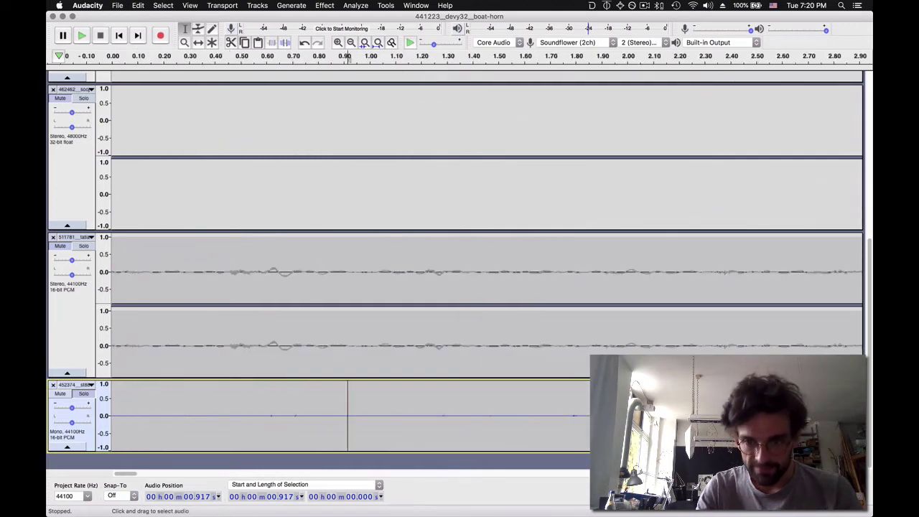
{"action": "left_click", "coordinate": [180, 424], "text": "shift"}
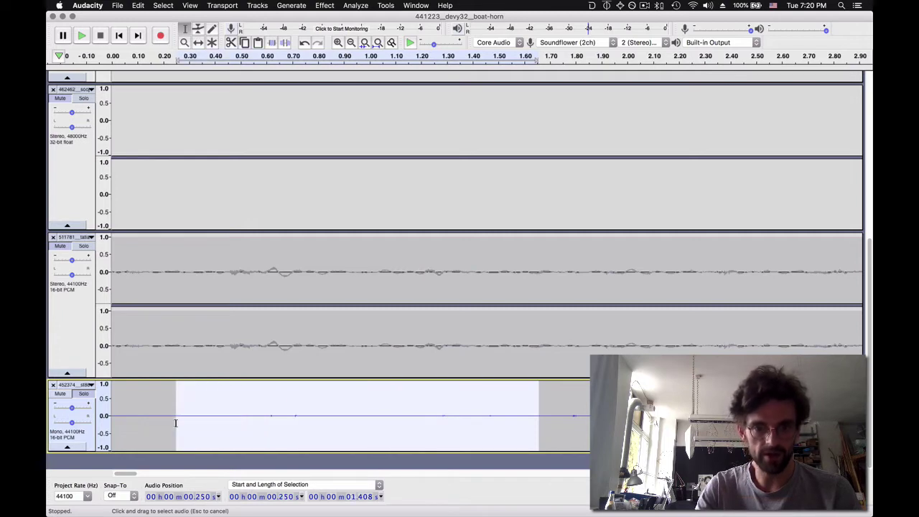
{"action": "key", "text": "space"}
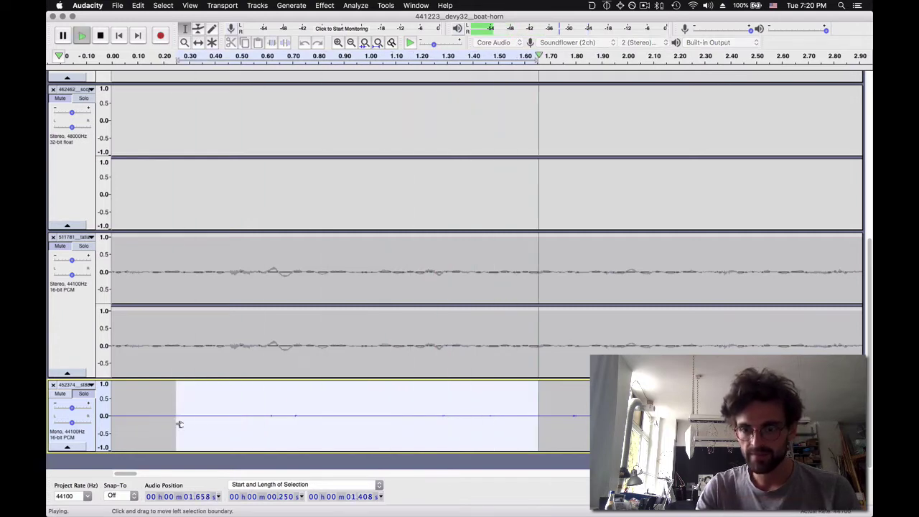
{"action": "key", "text": "space"}
Listen to the quiet passage before the speech, widening the selection to start at 0.781 s with a length of 0.978 s.
{"action": "left_click", "coordinate": [263, 423]}
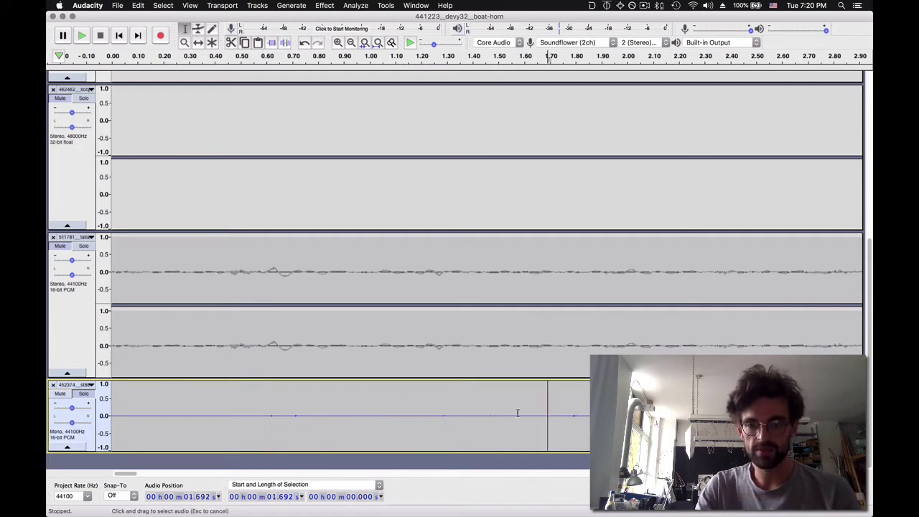
{"action": "left_click_drag", "start_coordinate": [548, 415], "coordinate": [456, 416]}
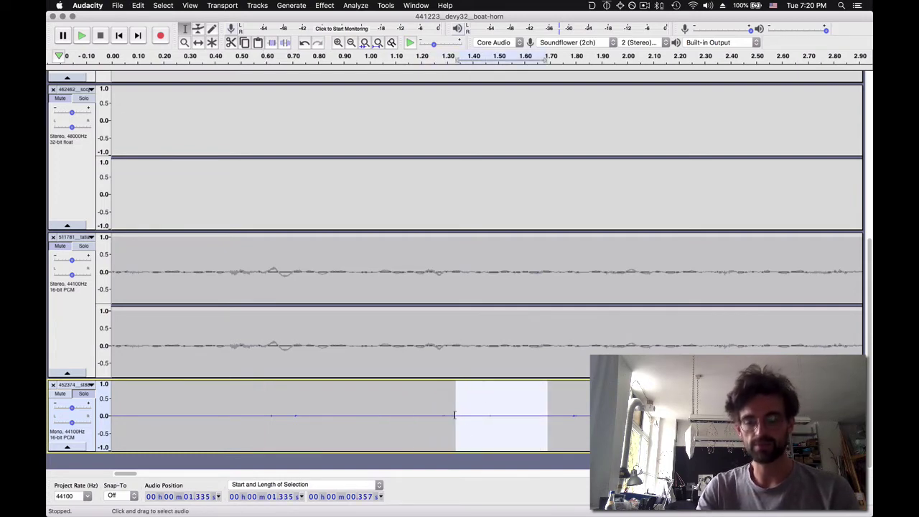
{"action": "key", "text": "space"}
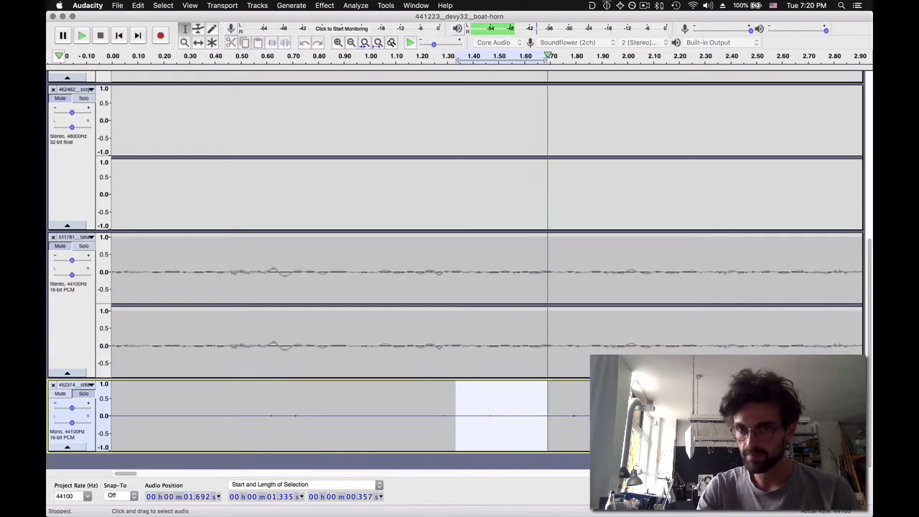
{"action": "key", "text": "space"}
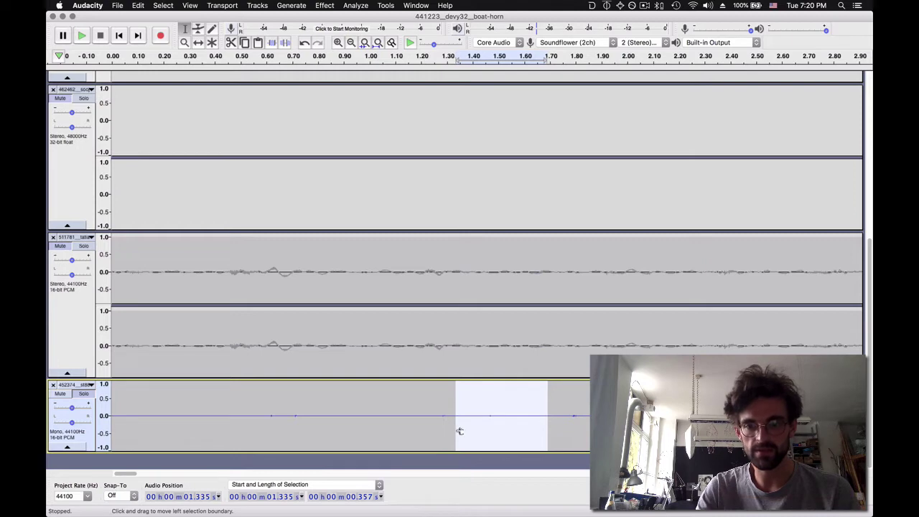
{"action": "left_click_drag", "start_coordinate": [460, 431], "coordinate": [313, 434]}
{"action": "key", "text": "space"}
{"action": "key", "text": "space"}
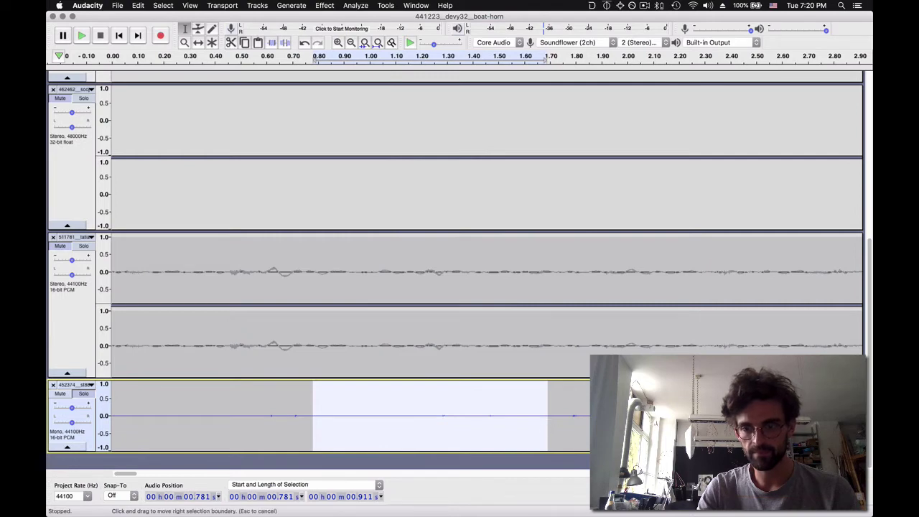
{"action": "mouse_move", "coordinate": [547, 431]}
{"action": "left_mouse_down"}
{"action": "mouse_move", "coordinate": [645, 431]}
{"action": "mouse_move", "coordinate": [554, 430]}
{"action": "left_mouse_up"}
{"action": "key", "text": "space"}
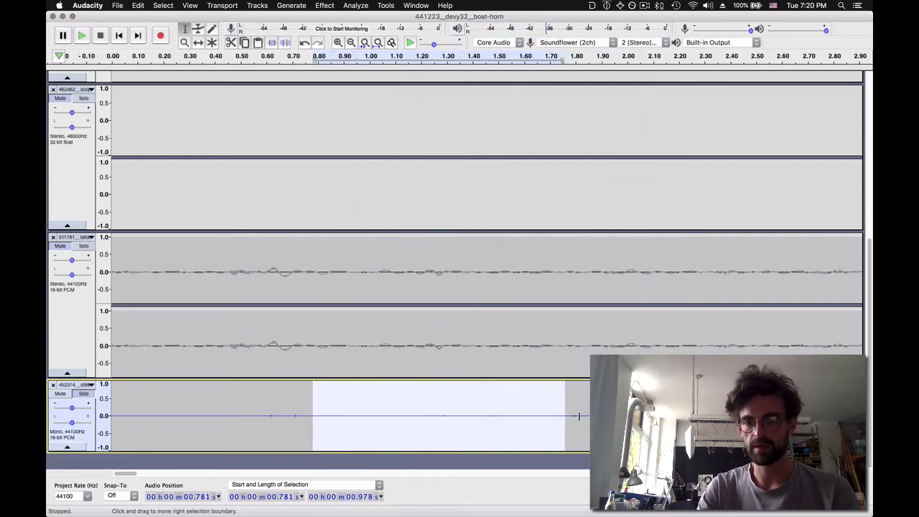
Cut the short click noises at about 1.78 s and 1.3 s out of the poem track's quiet opening.
{"action": "left_click", "coordinate": [579, 415]}
{"action": "left_click", "coordinate": [570, 418]}
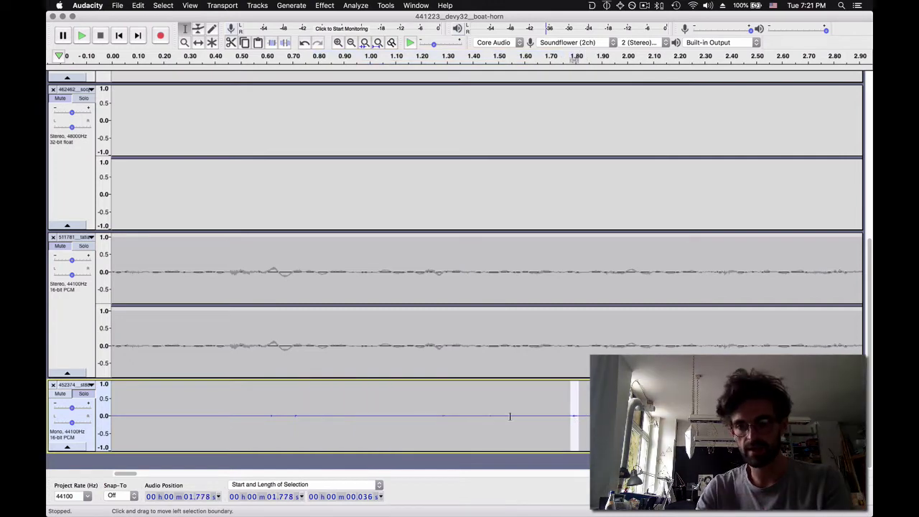
{"action": "mouse_move", "coordinate": [449, 419]}
{"action": "left_mouse_down"}
{"action": "mouse_move", "coordinate": [427, 422]}
{"action": "mouse_move", "coordinate": [437, 419]}
{"action": "left_mouse_up"}
Listen to the poem track's opening from about 0.34 s and remove the remaining clicks between about 0.6 s and 0.75 s.
{"action": "left_click", "coordinate": [264, 417]}
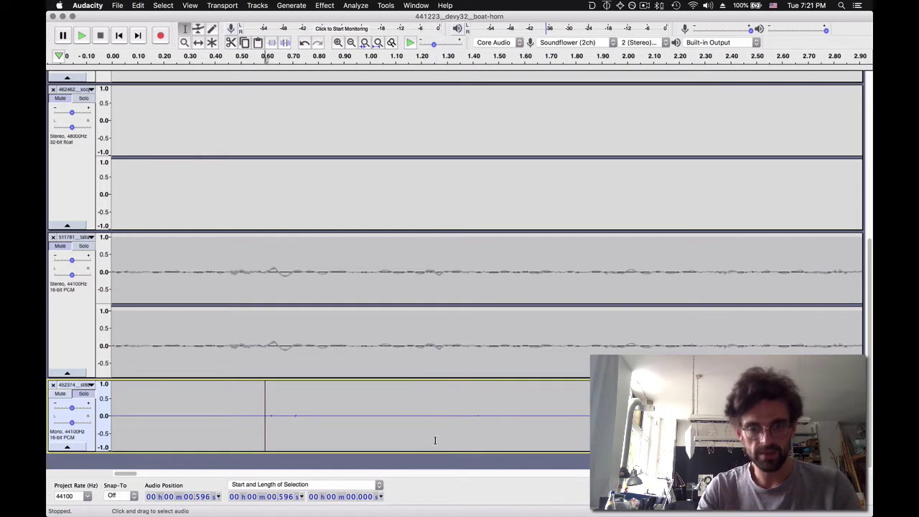
{"action": "key", "text": "space"}
{"action": "key", "text": "space"}
{"action": "left_click", "coordinate": [197, 418]}
{"action": "key", "text": "space"}
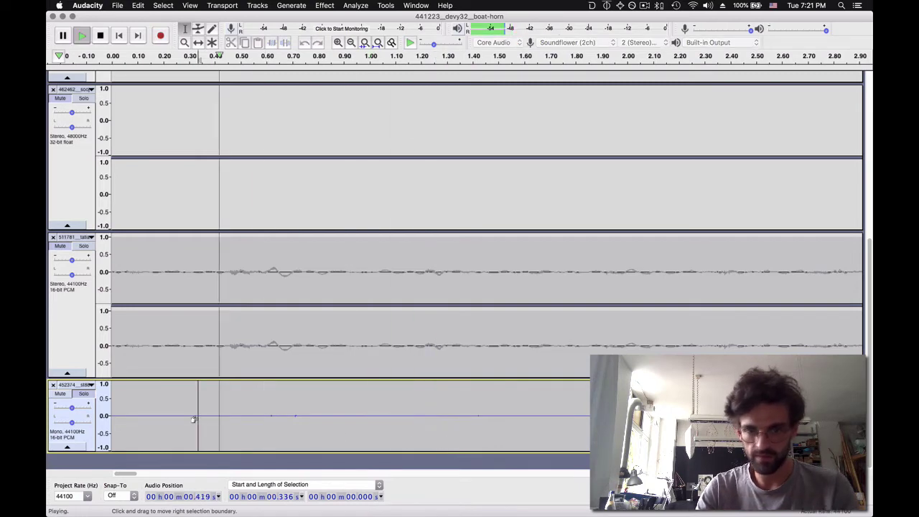
{"action": "key", "text": "space"}
{"action": "left_click_drag", "start_coordinate": [266, 415], "coordinate": [396, 416]}
{"action": "key", "text": "Escape"}
{"action": "key", "text": "space"}
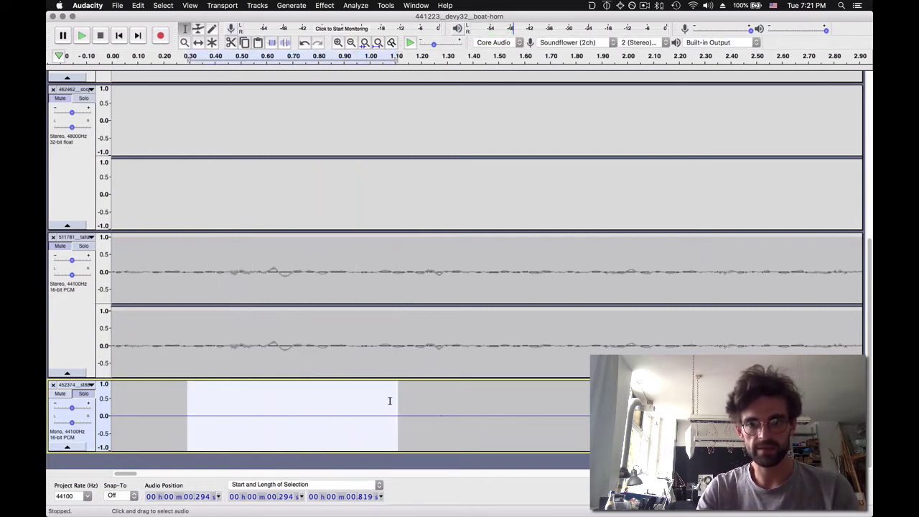
Select the speech-free stretch from 0.294 s with a length of 1.152 s and capture it as the Noise Reduction profile.
{"action": "left_click_drag", "start_coordinate": [394, 398], "coordinate": [484, 395]}
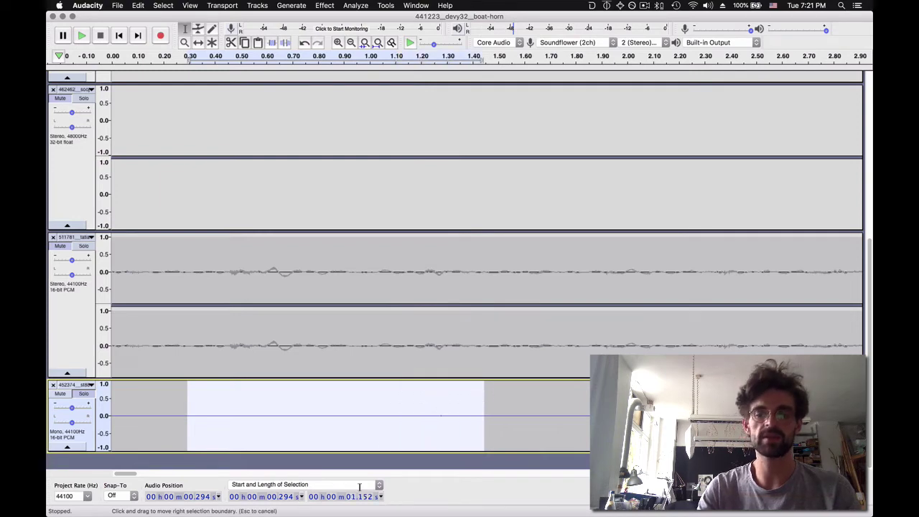
{"action": "left_click", "coordinate": [332, 5]}
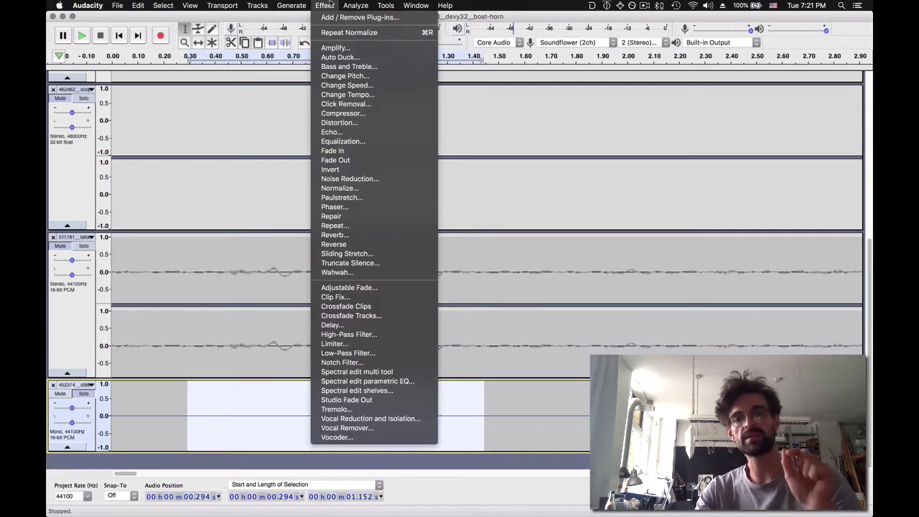
{"action": "left_click", "coordinate": [366, 179]}
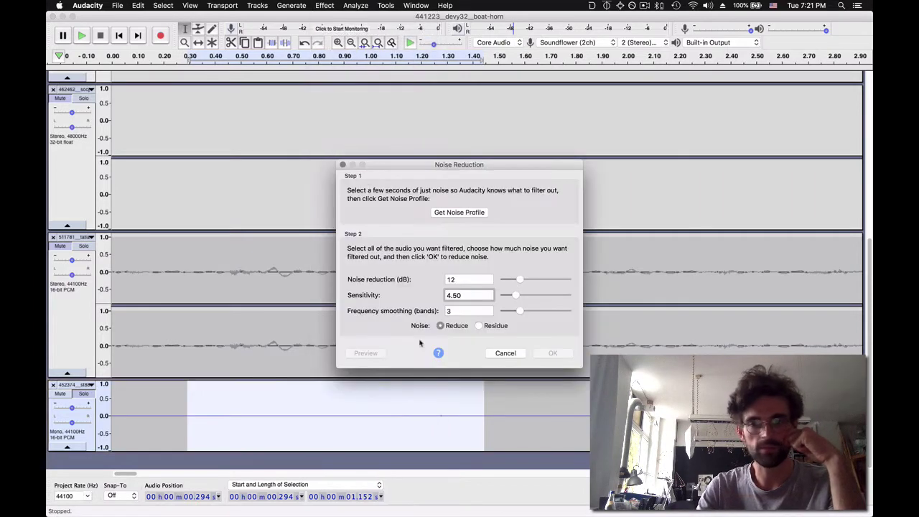
{"action": "left_click", "coordinate": [450, 213]}
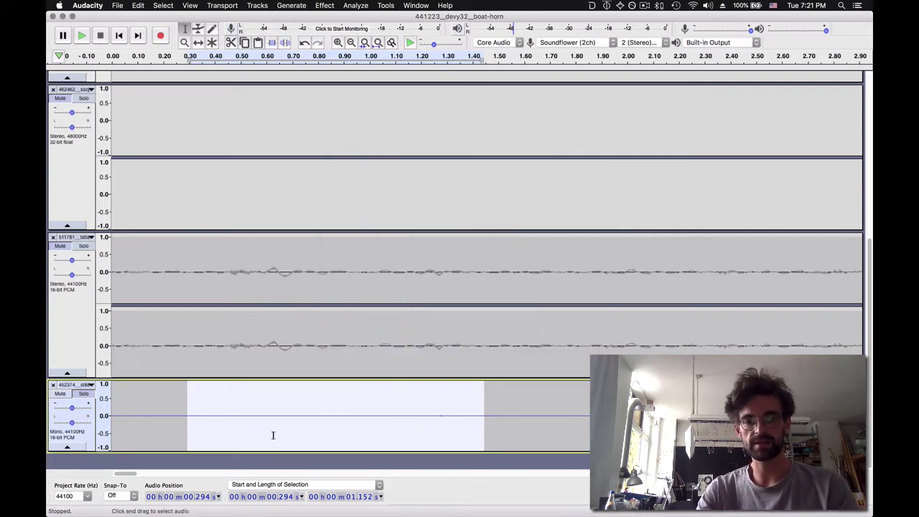
Select the whole poem clip and apply Noise Reduction with 12 dB reduction, sensitivity 4.50 and 3 frequency smoothing bands.
{"action": "left_click", "coordinate": [120, 404]}
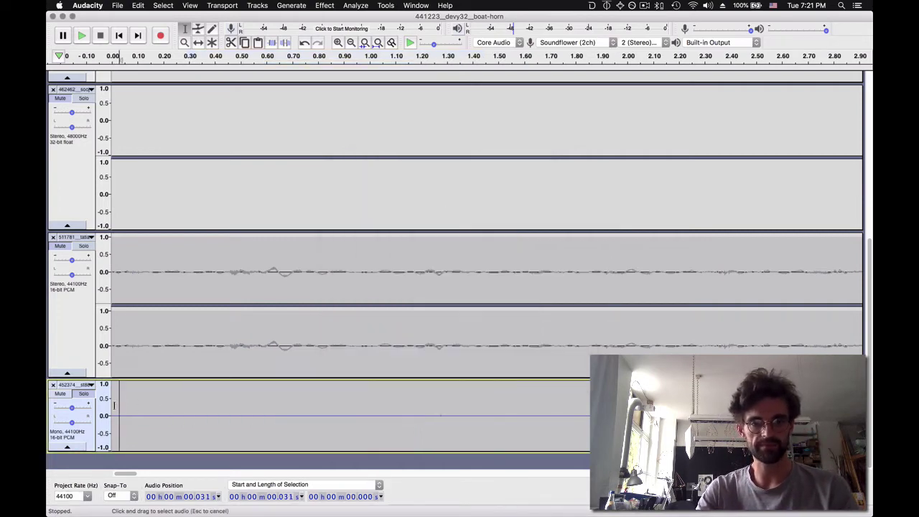
{"action": "left_click_drag", "start_coordinate": [112, 406], "coordinate": [612, 416]}
{"action": "key", "text": "ctrl+e"}
{"action": "key", "text": "ctrl+3"}
{"action": "key", "text": "ctrl+3"}
{"action": "left_click_drag", "start_coordinate": [473, 416], "coordinate": [460, 416]}
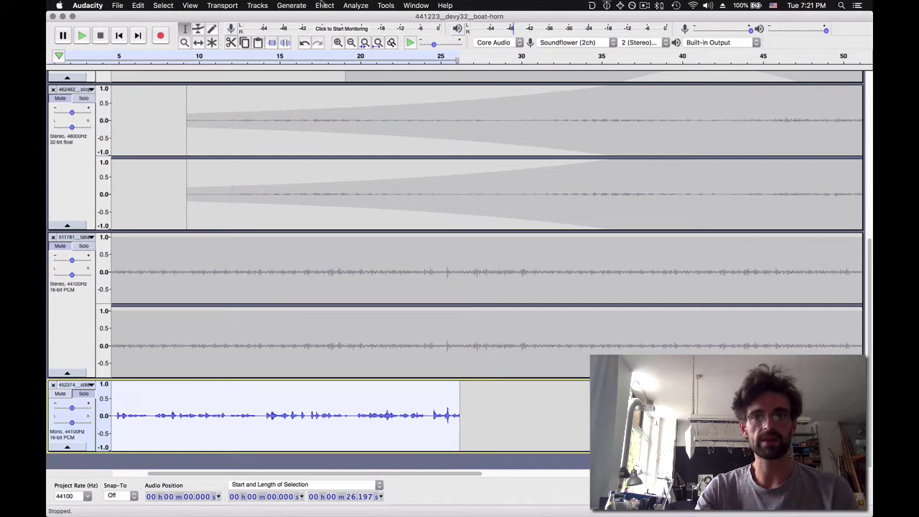
{"action": "left_click", "coordinate": [322, 5]}
{"action": "left_click", "coordinate": [363, 180]}
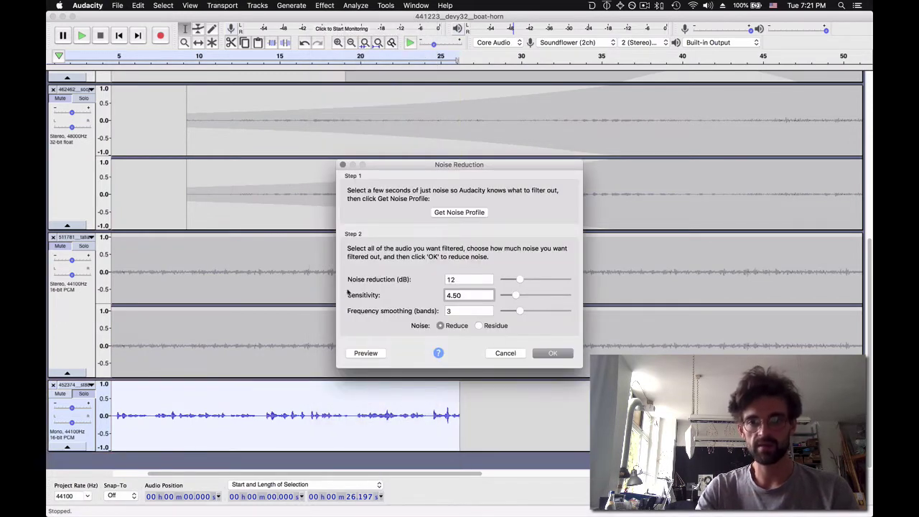
{"action": "left_click", "coordinate": [553, 352]}
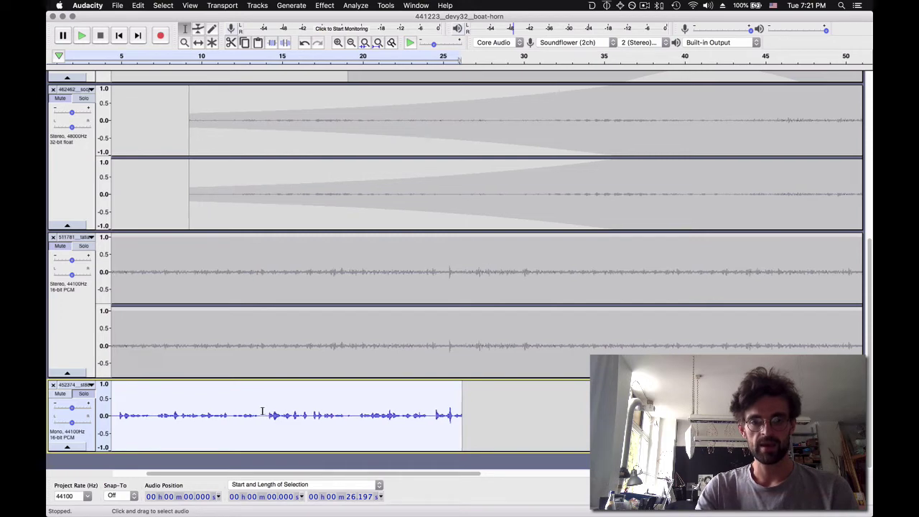
Listen to the noise-reduced poem from about 0.55 s at a raised system volume.
{"action": "scroll", "coordinate": [262, 412], "scroll_direction": "left", "scroll_amount": 3}
{"action": "left_click", "coordinate": [120, 416]}
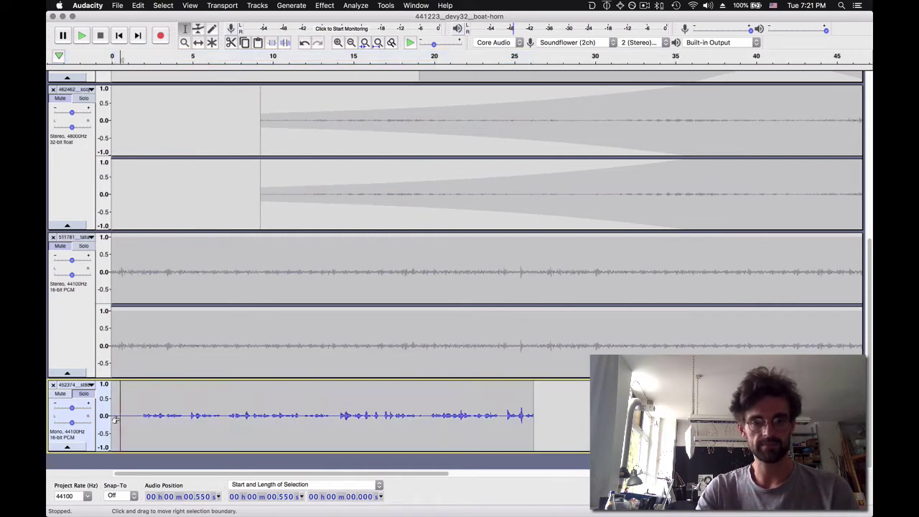
{"action": "key", "text": "space"}
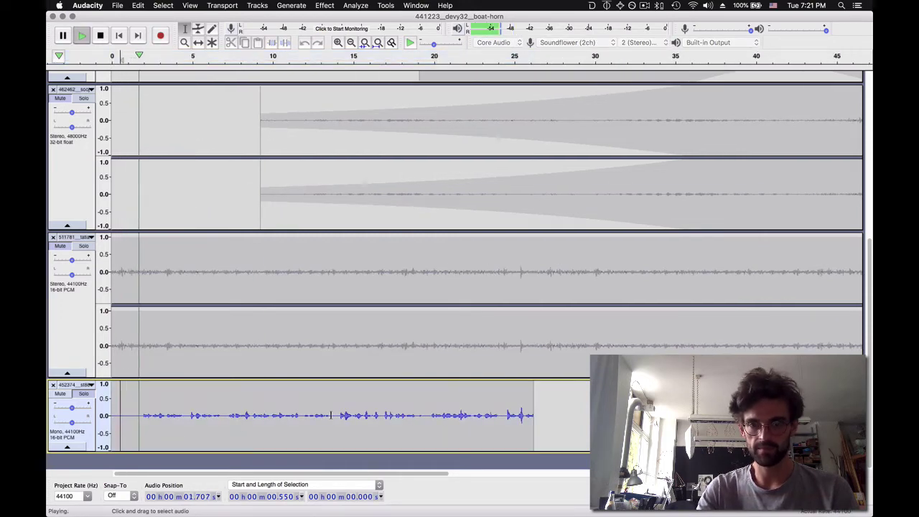
{"action": "key", "text": "XF86AudioRaiseVolume"}
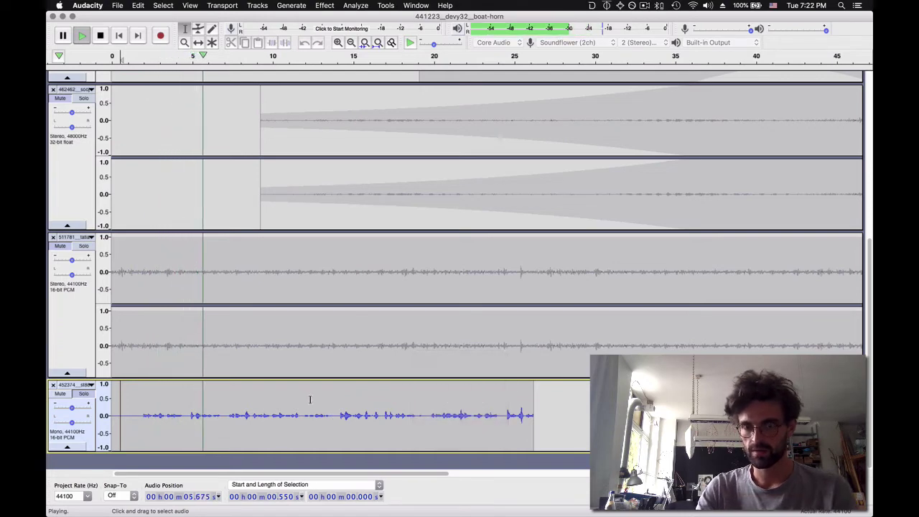
{"action": "key", "text": "space"}
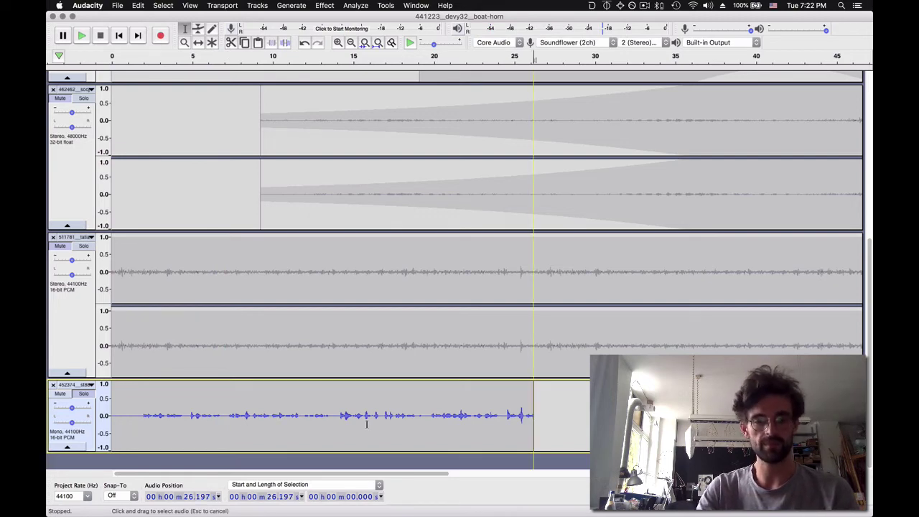
Shift the poem clip to start at about 1 min 6.4 s so that it ends together with the other tracks.
{"action": "left_click_drag", "start_coordinate": [367, 424], "coordinate": [112, 431]}
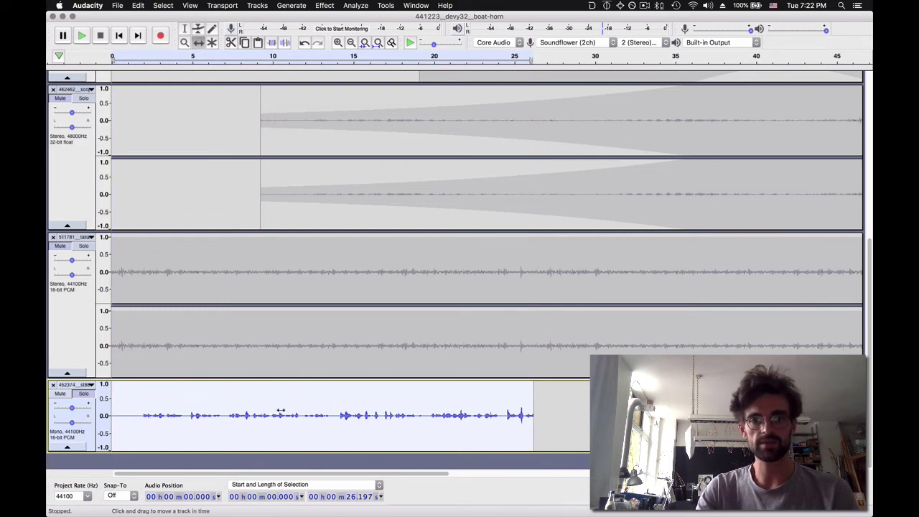
{"action": "left_click_drag", "start_coordinate": [340, 404], "coordinate": [726, 399]}
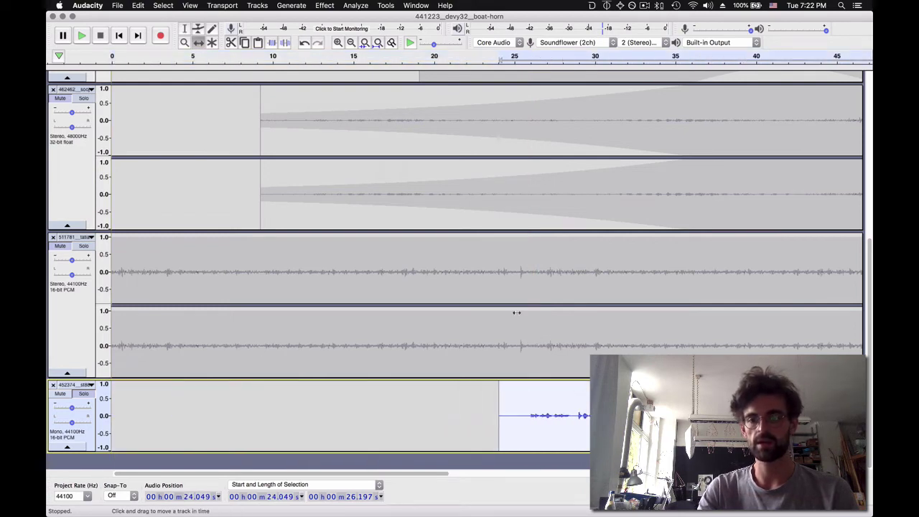
{"action": "scroll", "coordinate": [516, 312], "scroll_direction": "right", "scroll_amount": 5}
{"action": "scroll", "coordinate": [516, 313], "scroll_direction": "right", "scroll_amount": 5}
{"action": "scroll", "coordinate": [517, 312], "scroll_direction": "left", "scroll_amount": 4}
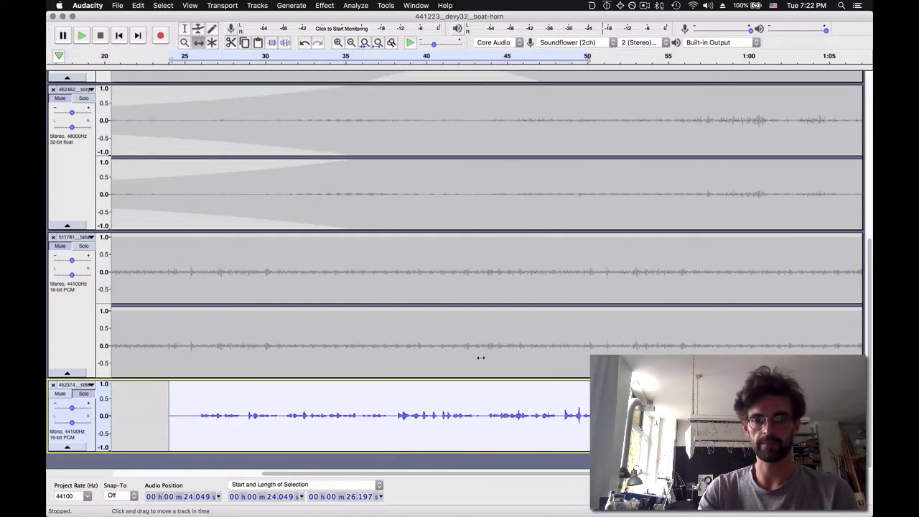
{"action": "left_click_drag", "start_coordinate": [378, 401], "coordinate": [636, 401]}
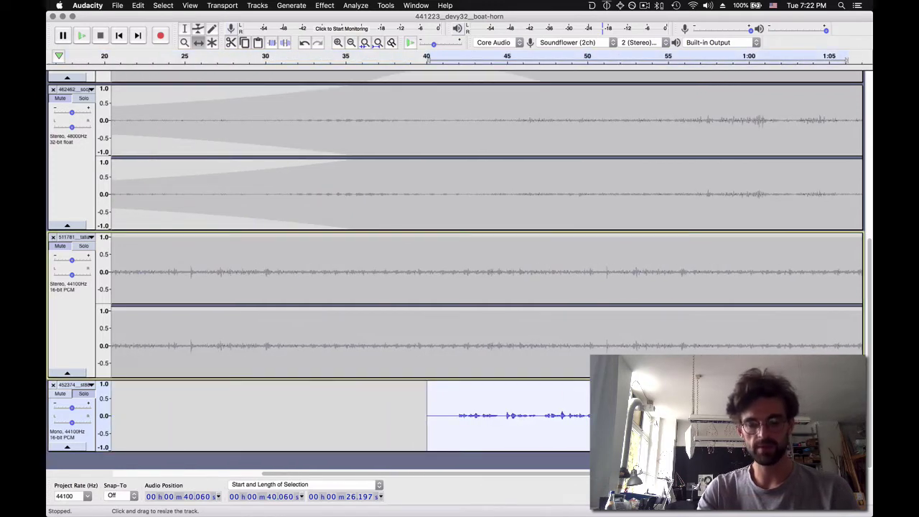
{"action": "scroll", "coordinate": [447, 399], "scroll_direction": "right", "scroll_amount": 5}
{"action": "scroll", "coordinate": [447, 399], "scroll_direction": "down", "scroll_amount": 5}
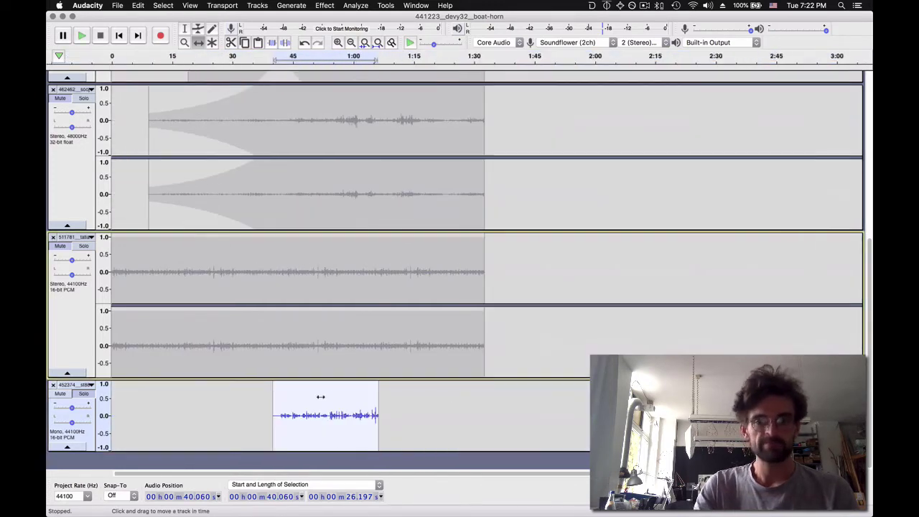
{"action": "left_click_drag", "start_coordinate": [320, 396], "coordinate": [427, 396]}
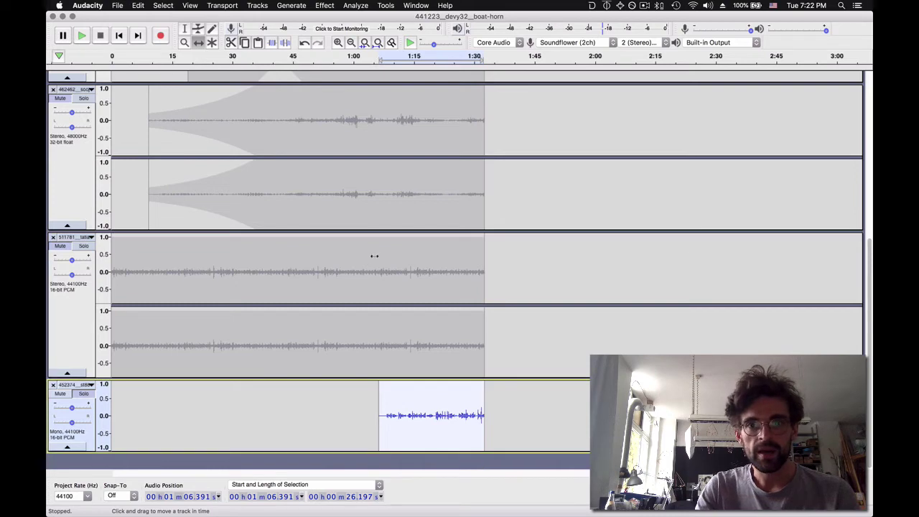
Move the poem clip to start at about 46.2 s, checking its position against the horn and waves tracks.
{"action": "scroll", "coordinate": [376, 253], "scroll_direction": "up", "scroll_amount": 5}
{"action": "scroll", "coordinate": [376, 253], "scroll_direction": "down", "scroll_amount": 8}
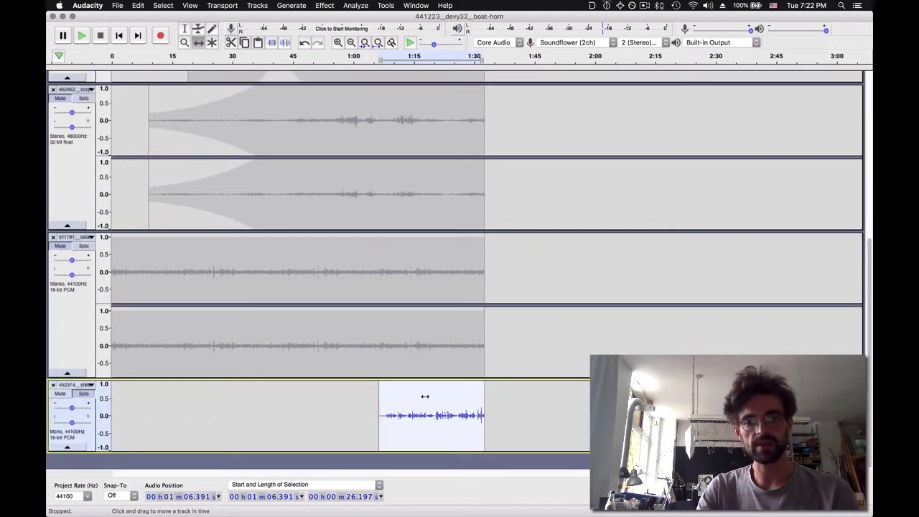
{"action": "left_click_drag", "start_coordinate": [356, 401], "coordinate": [343, 265]}
{"action": "scroll", "coordinate": [343, 265], "scroll_direction": "up", "scroll_amount": 5}
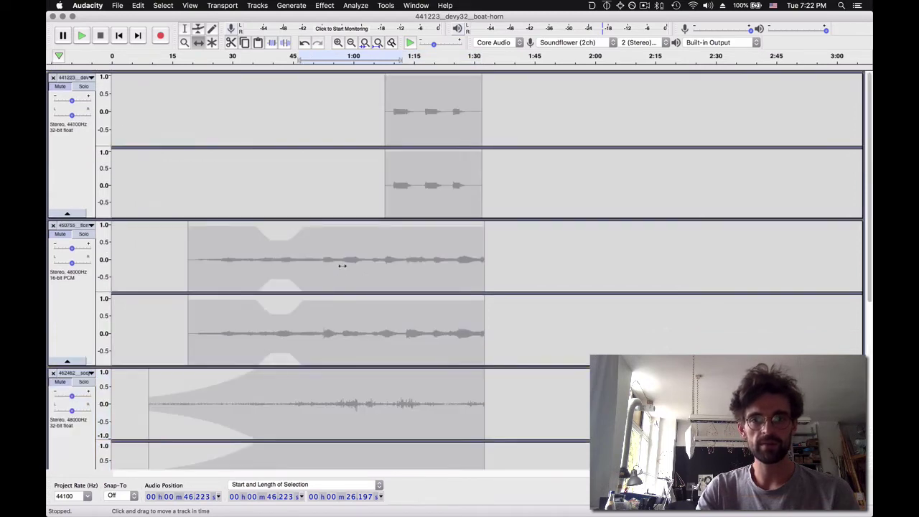
{"action": "scroll", "coordinate": [426, 207], "scroll_direction": "down", "scroll_amount": 5}
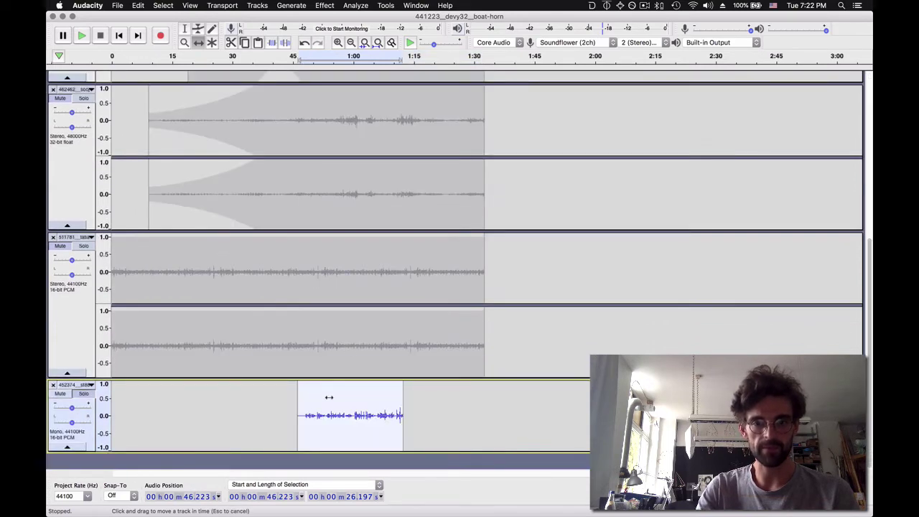
Shift the poem clip to start at about 44.3 s and turn off its solo so all tracks play.
{"action": "left_click_drag", "start_coordinate": [328, 397], "coordinate": [320, 396]}
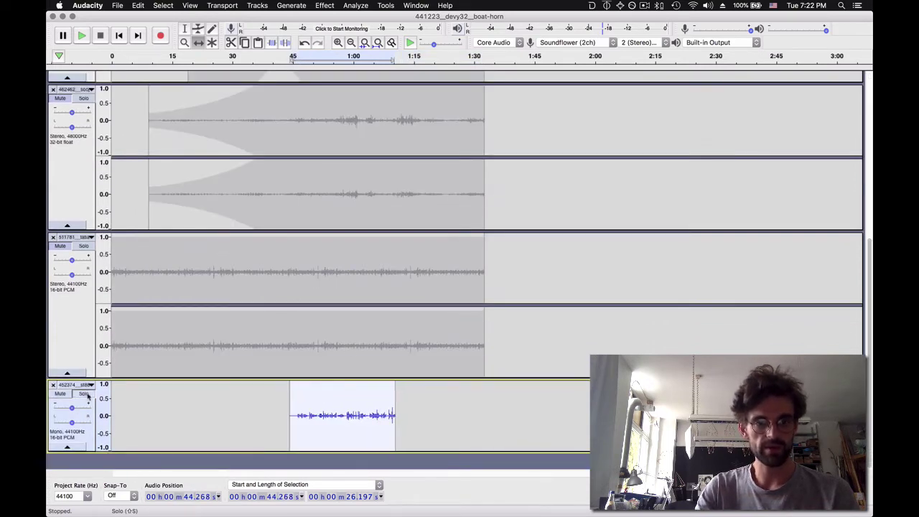
{"action": "left_click", "coordinate": [85, 394]}
{"action": "scroll", "coordinate": [245, 191], "scroll_direction": "up", "scroll_amount": 5}
{"action": "scroll", "coordinate": [245, 91], "scroll_direction": "down", "scroll_amount": 1}
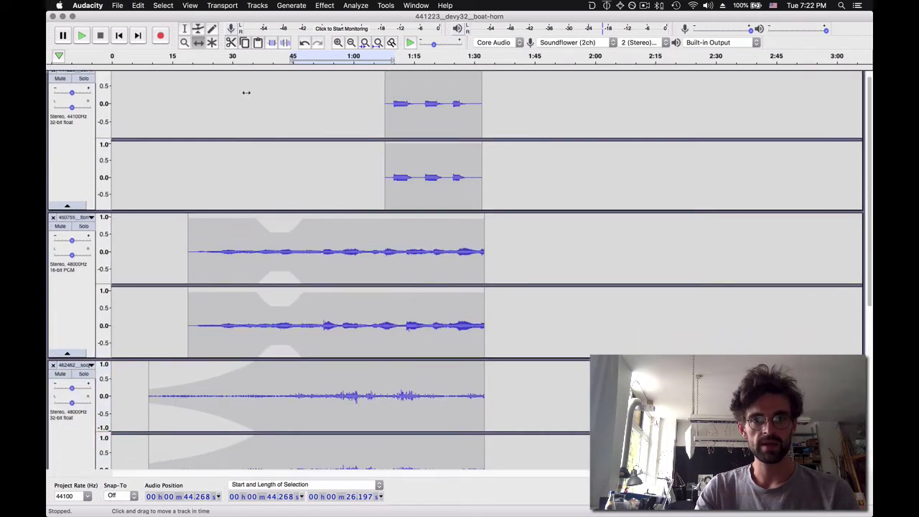
{"action": "scroll", "coordinate": [274, 384], "scroll_direction": "down", "scroll_amount": 5}
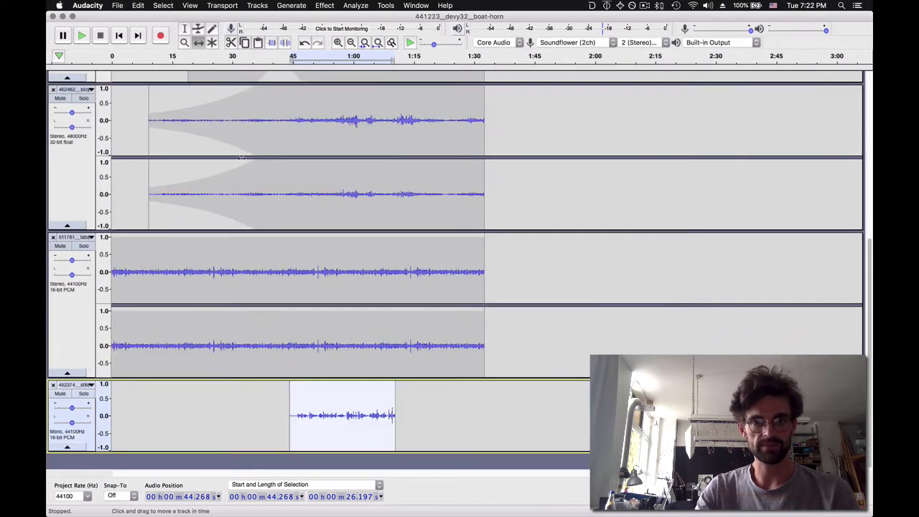
Listen to the full mix from about 38.4 s to judge how the poem sits among the other tracks.
{"action": "left_click", "coordinate": [265, 403]}
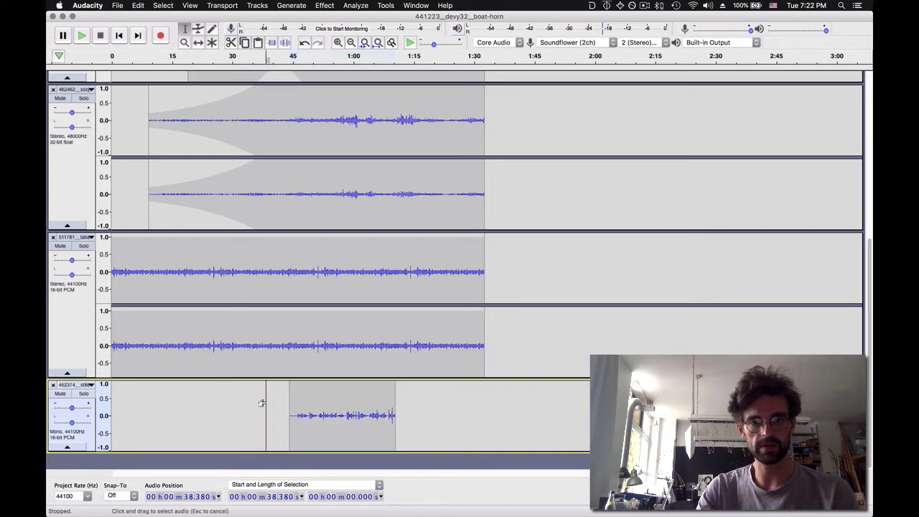
{"action": "key", "text": "space"}
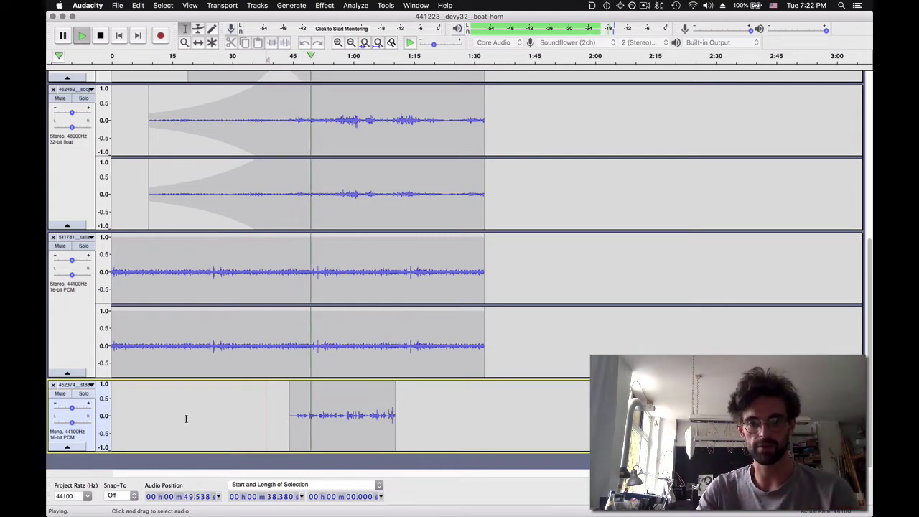
{"action": "key", "text": "space"}
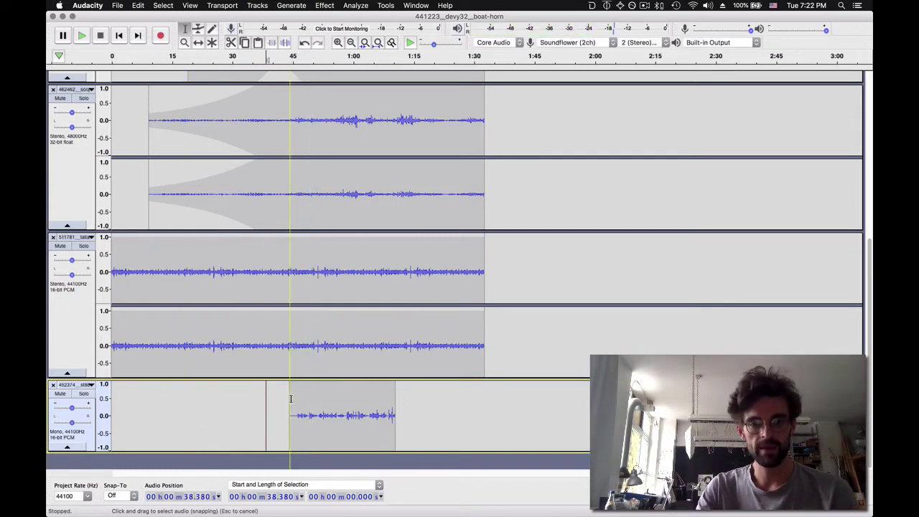
Select the whole poem clip and normalize its peak amplitude to -10.0 dB.
{"action": "left_click_drag", "start_coordinate": [291, 400], "coordinate": [411, 407]}
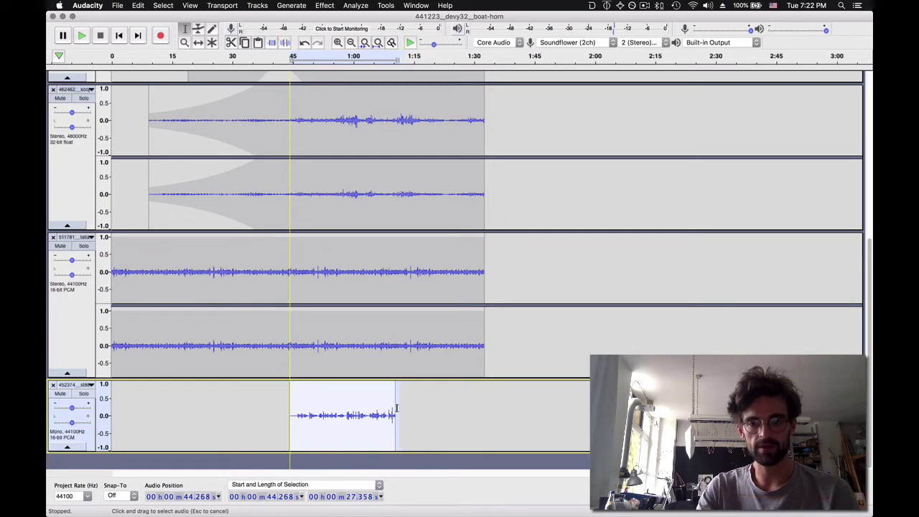
{"action": "left_click", "coordinate": [325, 5]}
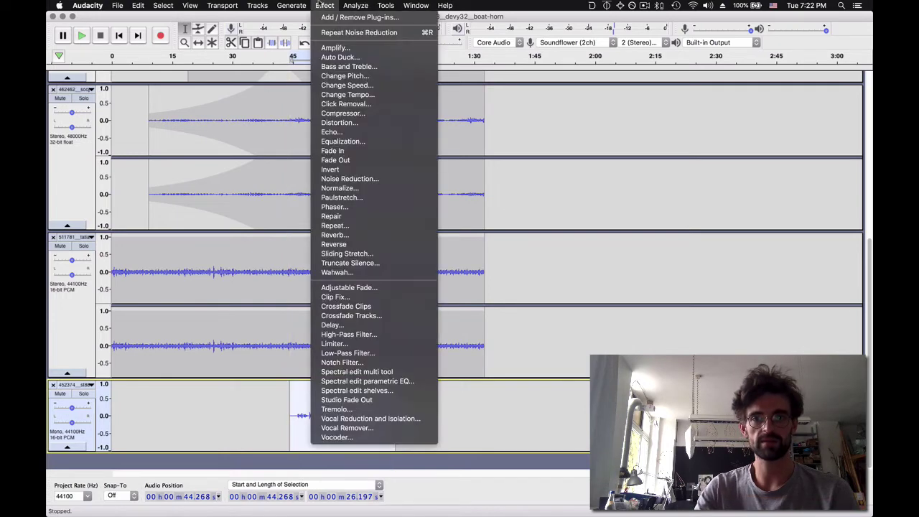
{"action": "left_click", "coordinate": [356, 189]}
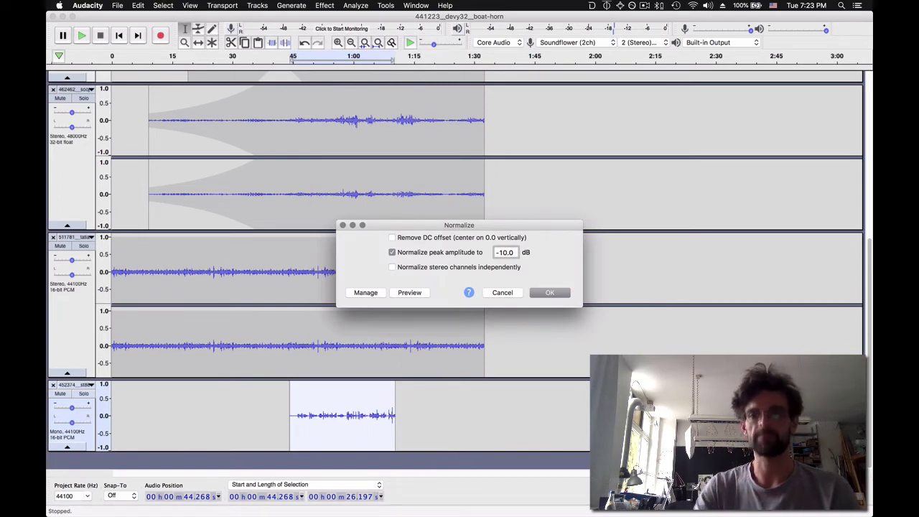
{"action": "left_click", "coordinate": [554, 294]}
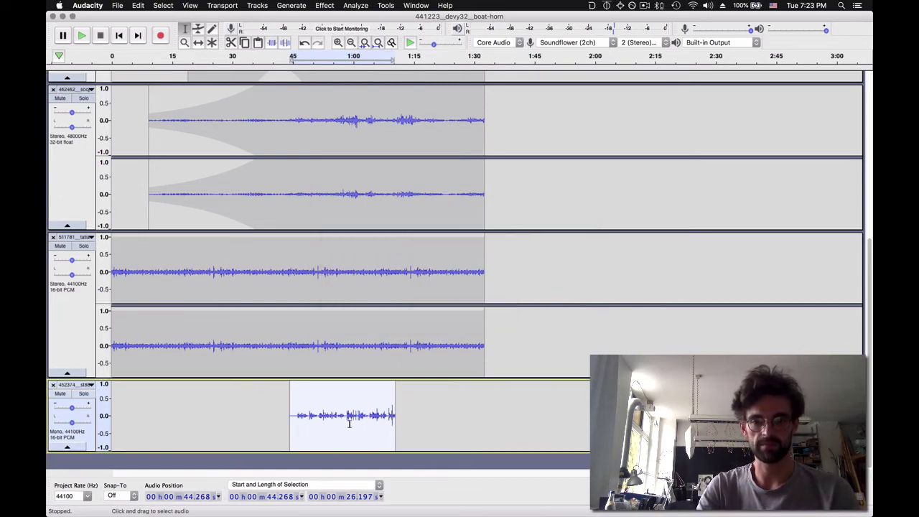
Listen to the start of the normalized poem in the mix from about 42.3 s.
{"action": "left_click", "coordinate": [283, 396]}
{"action": "key", "text": "space"}
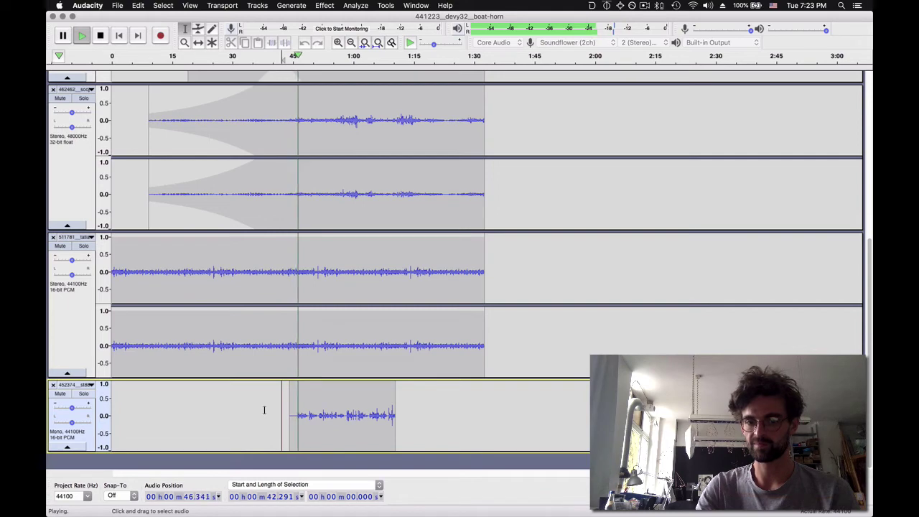
{"action": "key", "text": "space"}
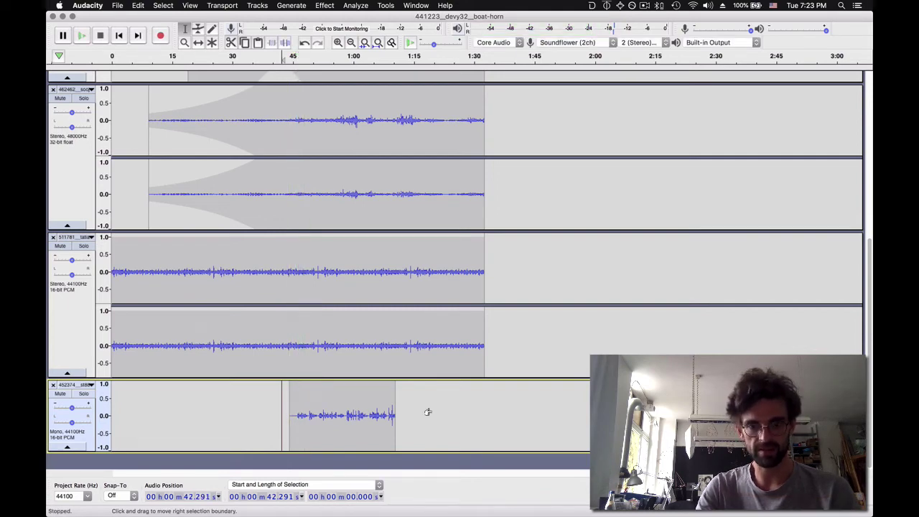
Reselect the poem clip and normalize its peak amplitude to -5.0 dB.
{"action": "double_click", "coordinate": [338, 415]}
{"action": "left_click", "coordinate": [355, 5]}
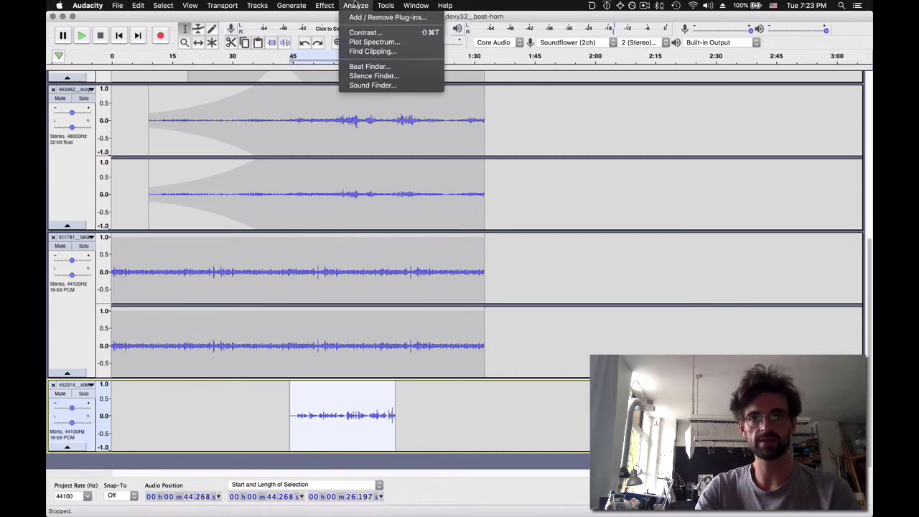
{"action": "mouse_move", "coordinate": [325, 5]}
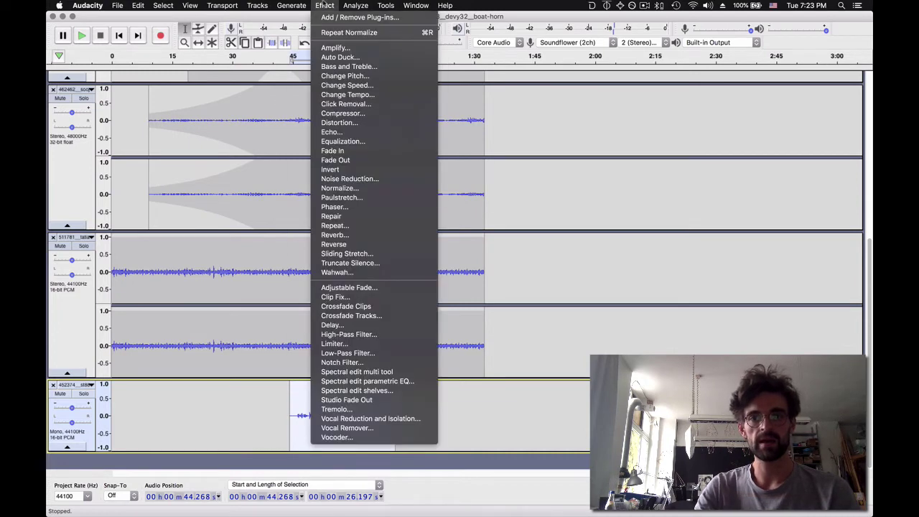
{"action": "left_click", "coordinate": [394, 189]}
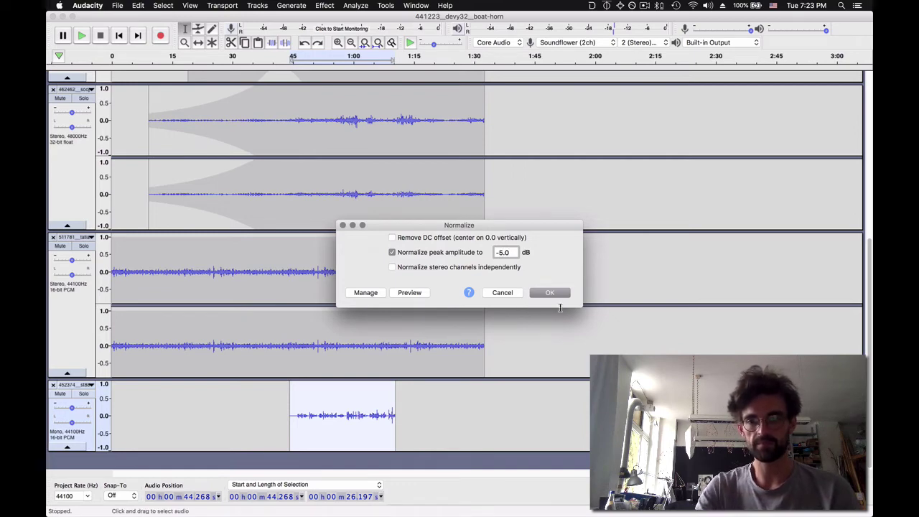
{"action": "left_click", "coordinate": [549, 292]}
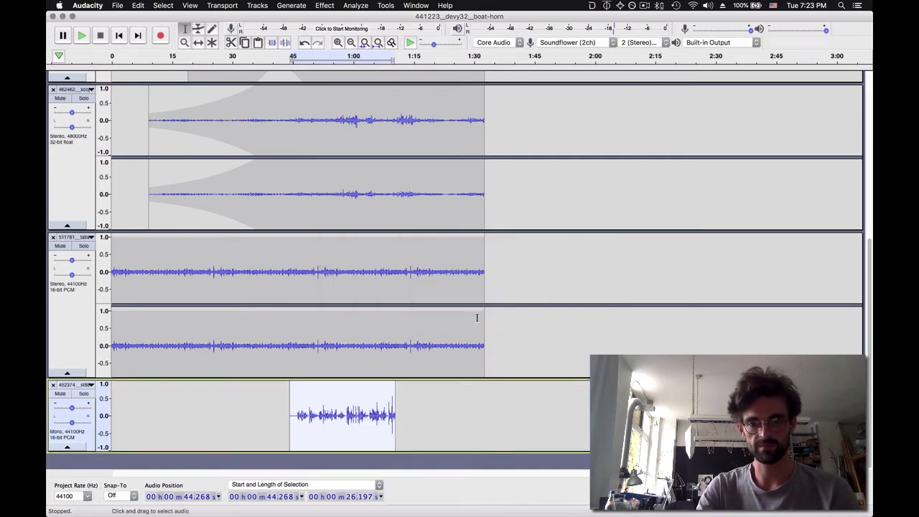
Listen to the louder poem within the full mix from about 38.0 s.
{"action": "left_click", "coordinate": [264, 399]}
{"action": "key", "text": "space"}
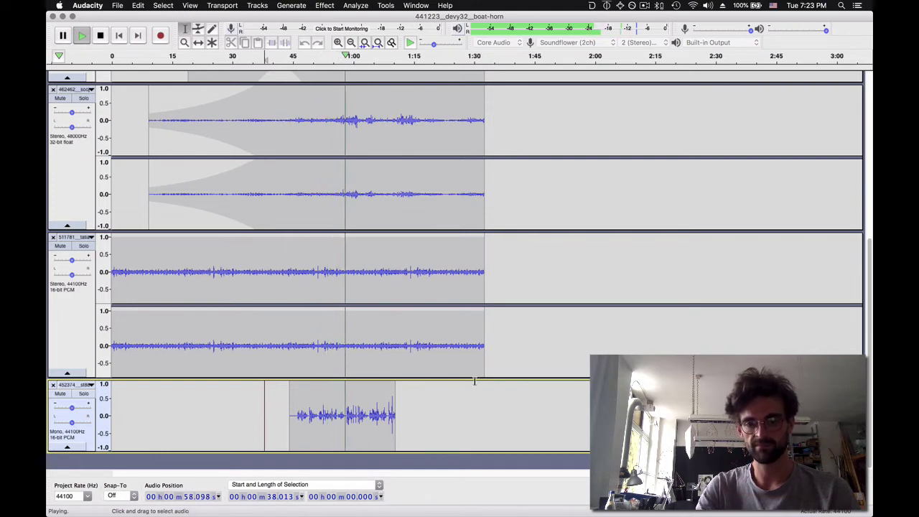
{"action": "key", "text": "space"}
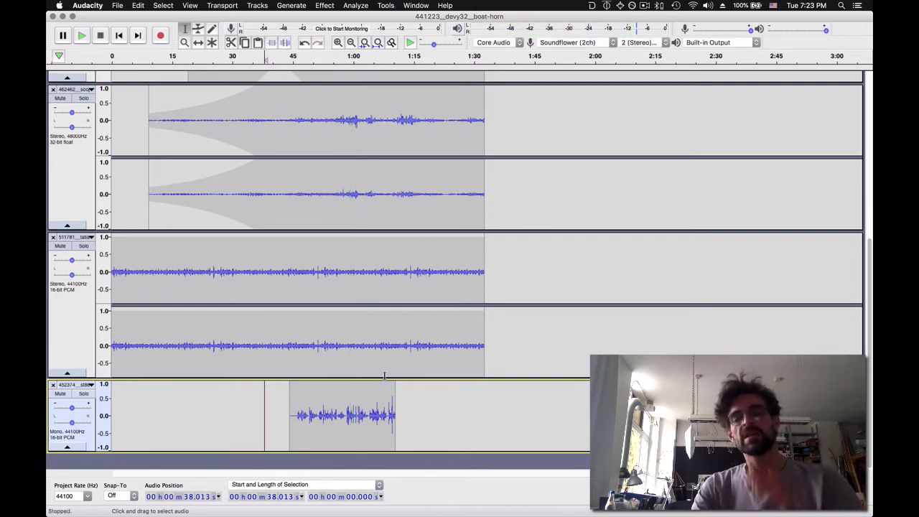
Move the poem clip to start where the other tracks end, at about 1 min 32.6 s.
{"action": "left_click", "coordinate": [198, 43]}
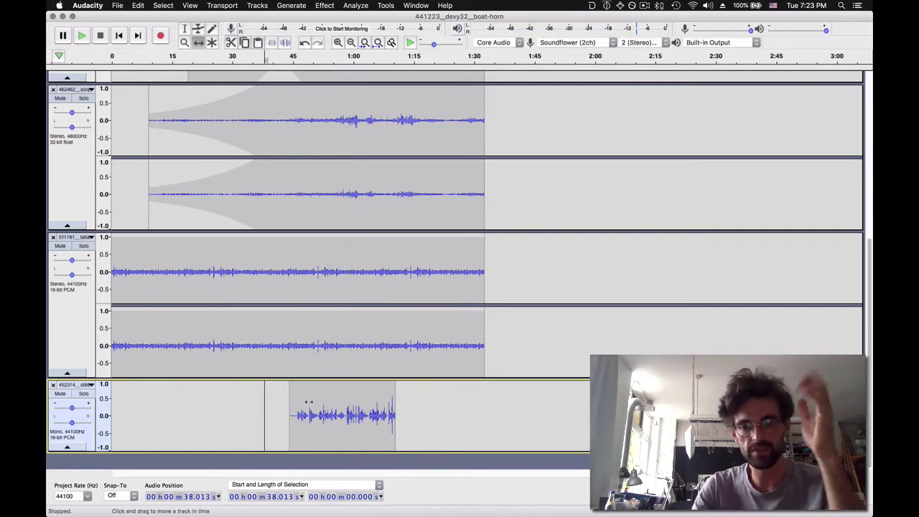
{"action": "left_click_drag", "start_coordinate": [409, 399], "coordinate": [510, 398]}
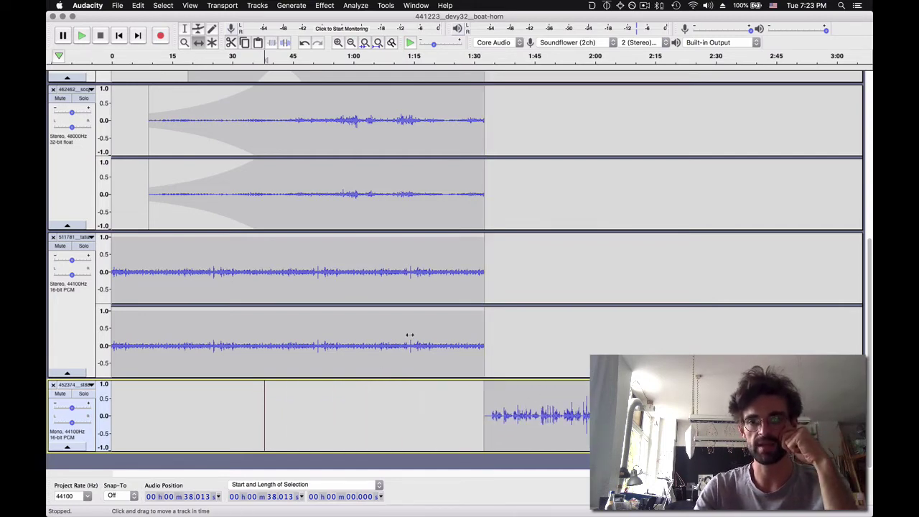
Add envelope points to the second track (450755), fading it from full level at about 1:14 to near silence at about 1:28.
{"action": "scroll", "coordinate": [410, 335], "scroll_direction": "up", "scroll_amount": 5}
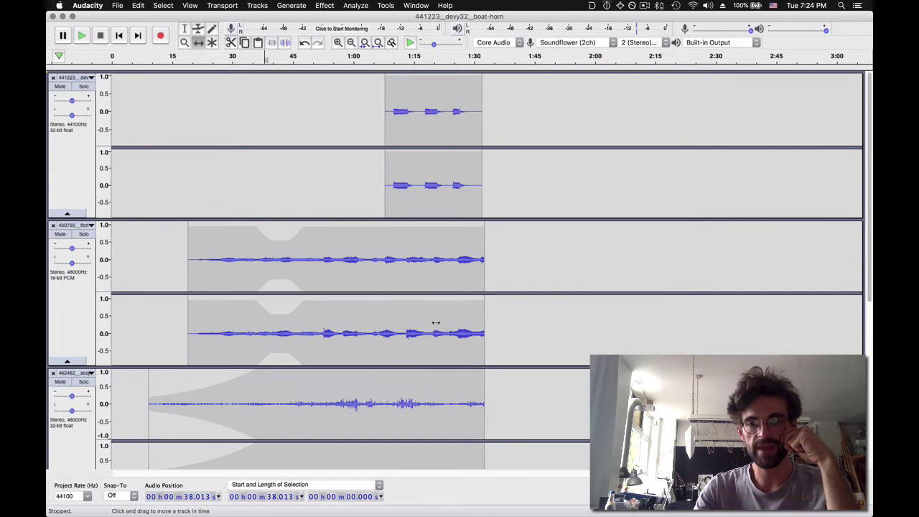
{"action": "scroll", "coordinate": [435, 322], "scroll_direction": "down", "scroll_amount": 5}
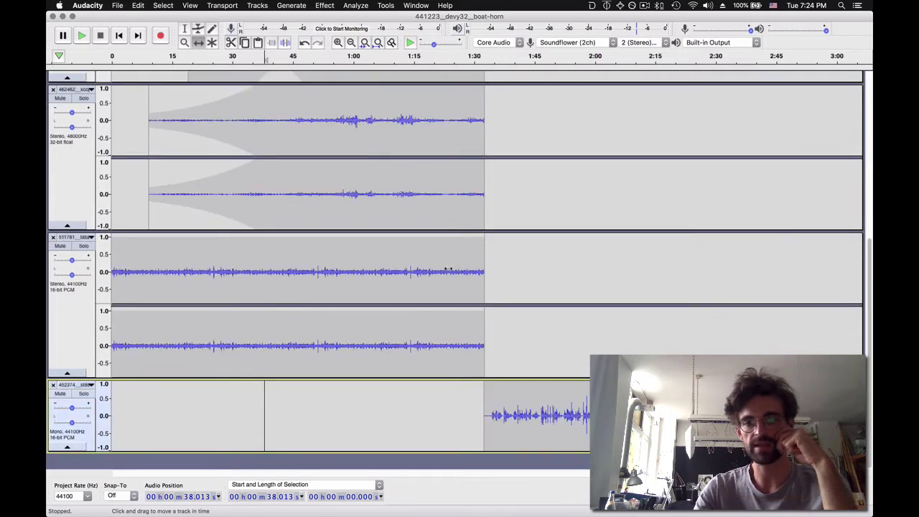
{"action": "scroll", "coordinate": [446, 269], "scroll_direction": "up", "scroll_amount": 5}
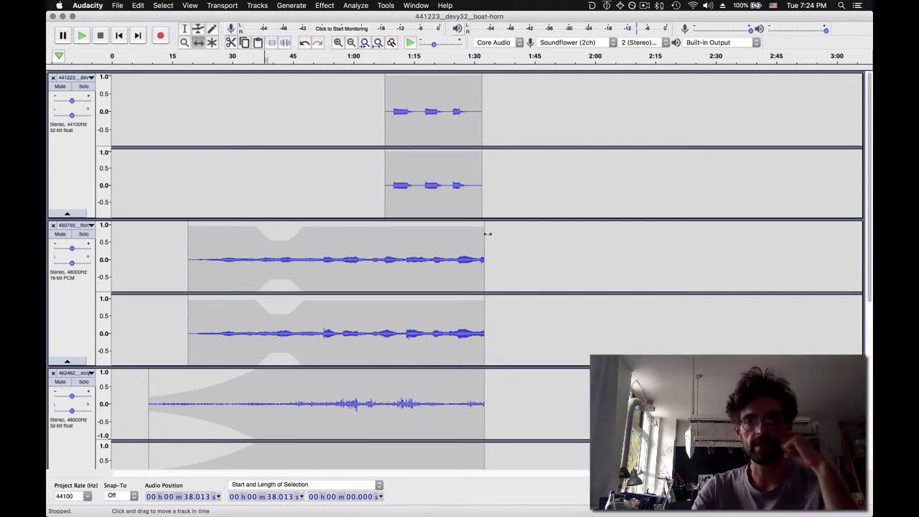
{"action": "left_click", "coordinate": [200, 29]}
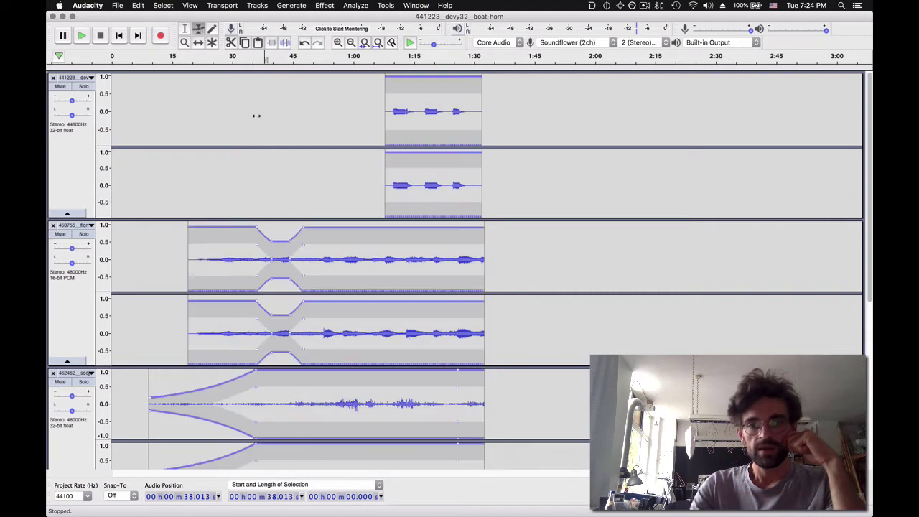
{"action": "left_click", "coordinate": [408, 229]}
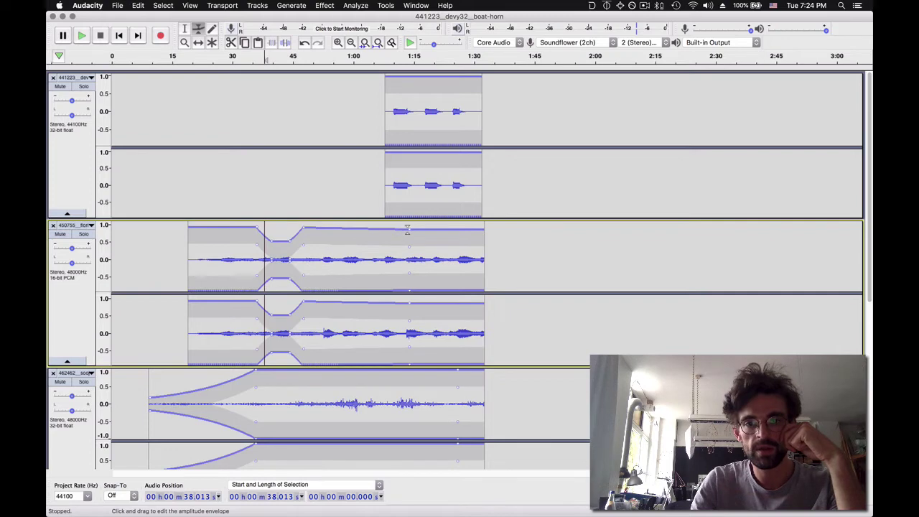
{"action": "left_click_drag", "start_coordinate": [408, 225], "coordinate": [467, 259]}
Shape the envelope of the third track (462462) to fade from about 1:14 to near silence at about 1:28.
{"action": "scroll", "coordinate": [450, 288], "scroll_direction": "down", "scroll_amount": 1}
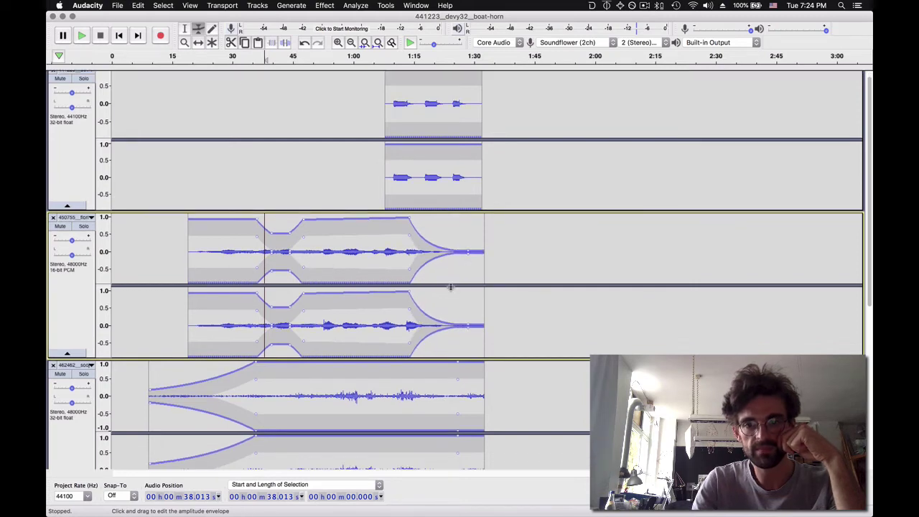
{"action": "left_click", "coordinate": [410, 367]}
{"action": "scroll", "coordinate": [410, 367], "scroll_direction": "down", "scroll_amount": 5}
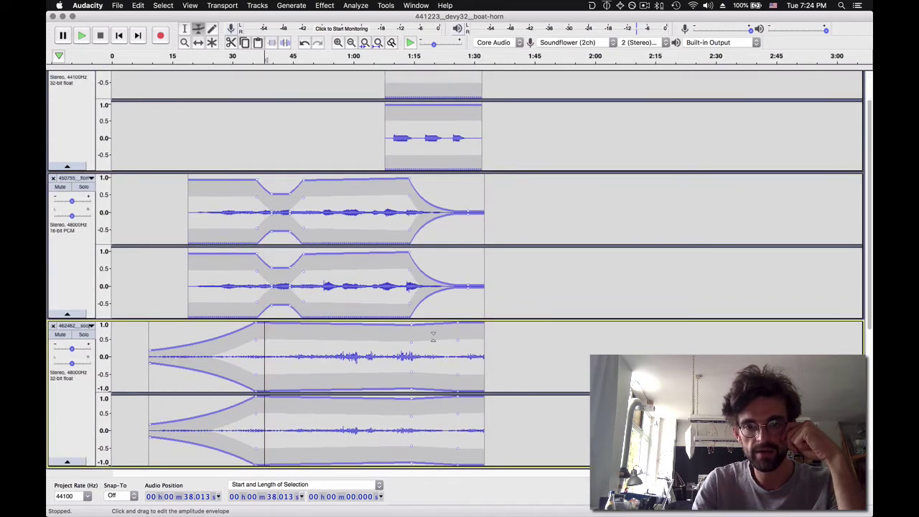
{"action": "left_click_drag", "start_coordinate": [458, 328], "coordinate": [466, 355]}
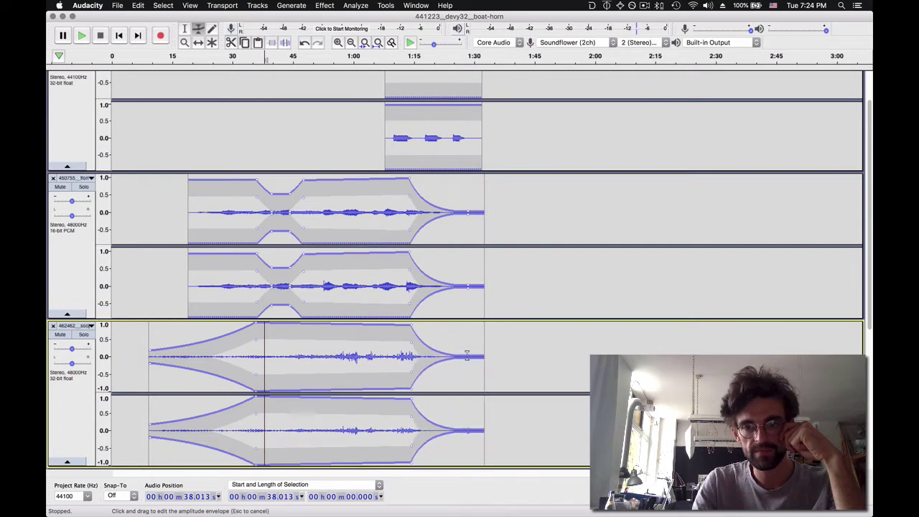
Add envelope points to the fourth track (511781), fading it from about 1:15 to roughly 0.4 level at about 1:30.
{"action": "scroll", "coordinate": [434, 321], "scroll_direction": "down", "scroll_amount": 10}
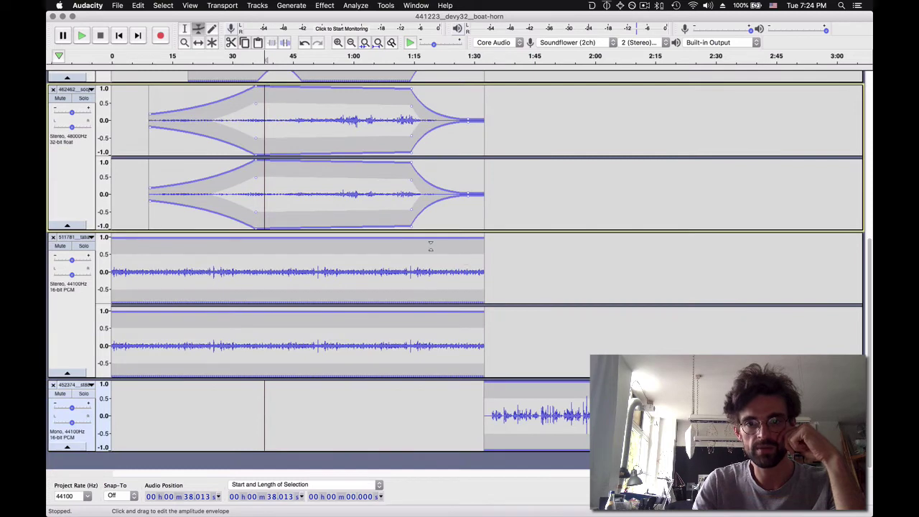
{"action": "left_click", "coordinate": [413, 239]}
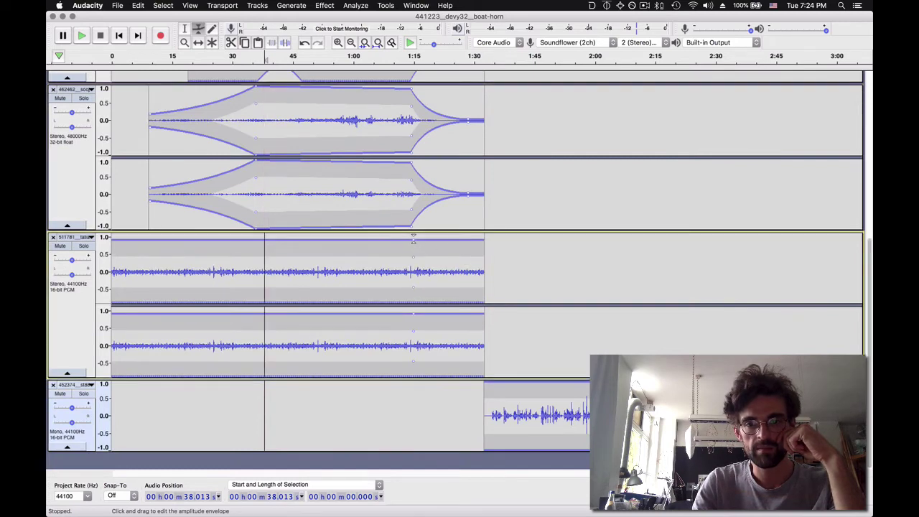
{"action": "left_click_drag", "start_coordinate": [464, 239], "coordinate": [474, 258]}
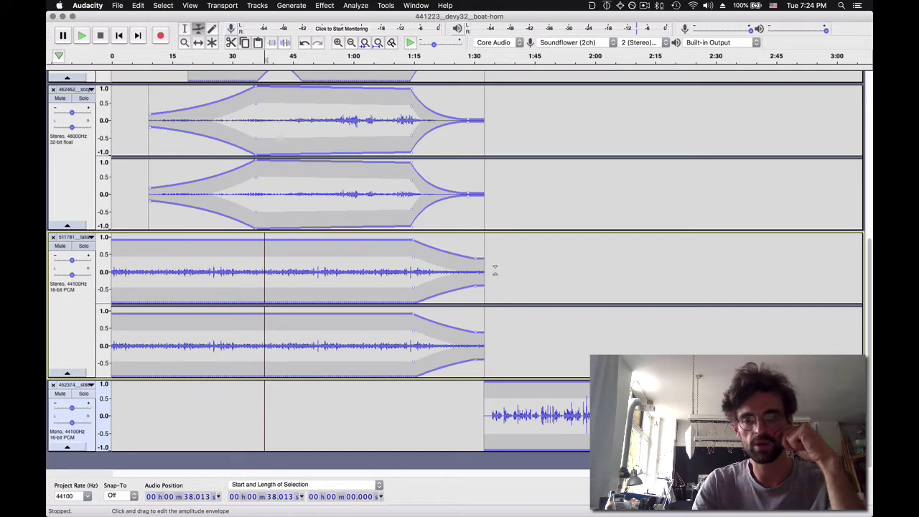
Copy the last 2.383 s of the fourth track (511781), starting at 1:30.205.
{"action": "left_click", "coordinate": [187, 30]}
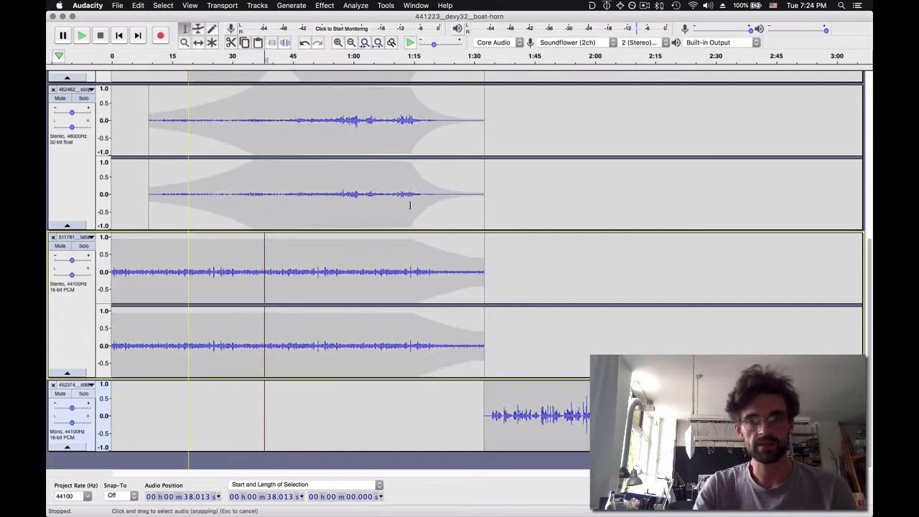
{"action": "left_click", "coordinate": [475, 265]}
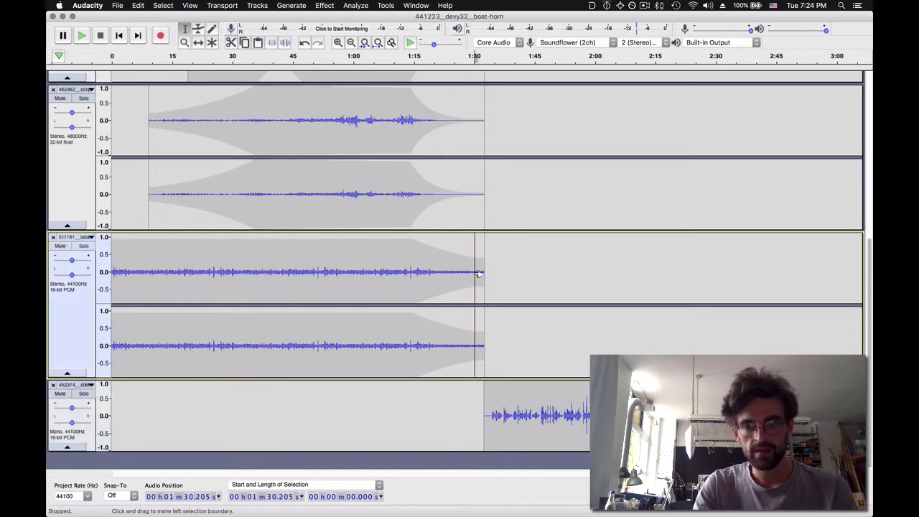
{"action": "left_click_drag", "start_coordinate": [478, 273], "coordinate": [485, 266]}
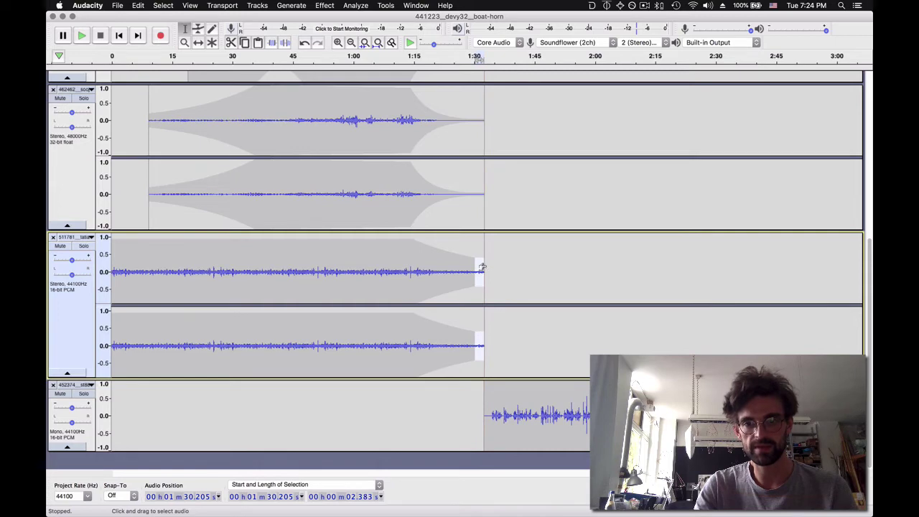
Paste the copied piece at the end of the fourth track, at 1:32.527.
{"action": "left_click", "coordinate": [486, 267]}
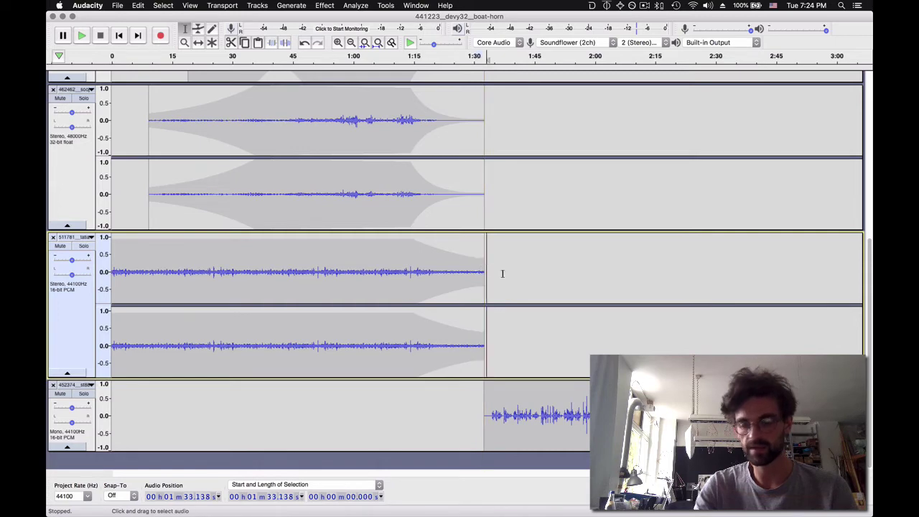
{"action": "key", "text": "Left"}
{"action": "key", "text": "Left"}
{"action": "key", "text": "Left"}
{"action": "key", "text": "Left"}
{"action": "key", "text": "Left"}
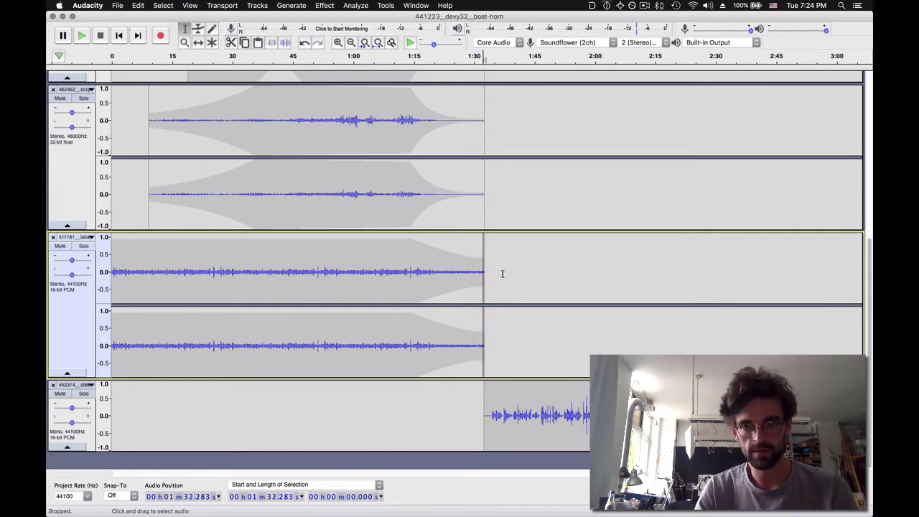
{"action": "key", "text": "Right"}
{"action": "key", "text": "Right"}
{"action": "key", "text": "shift+Right"}
{"action": "key", "text": "shift+Right"}
{"action": "key", "text": "shift+Right"}
{"action": "key", "text": "shift+Right"}
{"action": "key", "text": "shift+Right"}
{"action": "key", "text": "shift+Right"}
{"action": "key", "text": "shift+Right"}
{"action": "key", "text": "shift+Right"}
{"action": "key", "text": "shift+Right"}
{"action": "key", "text": "shift+Right"}
{"action": "key", "text": "shift+Right"}
{"action": "key", "text": "shift+Right"}
{"action": "key", "text": "shift+Right"}
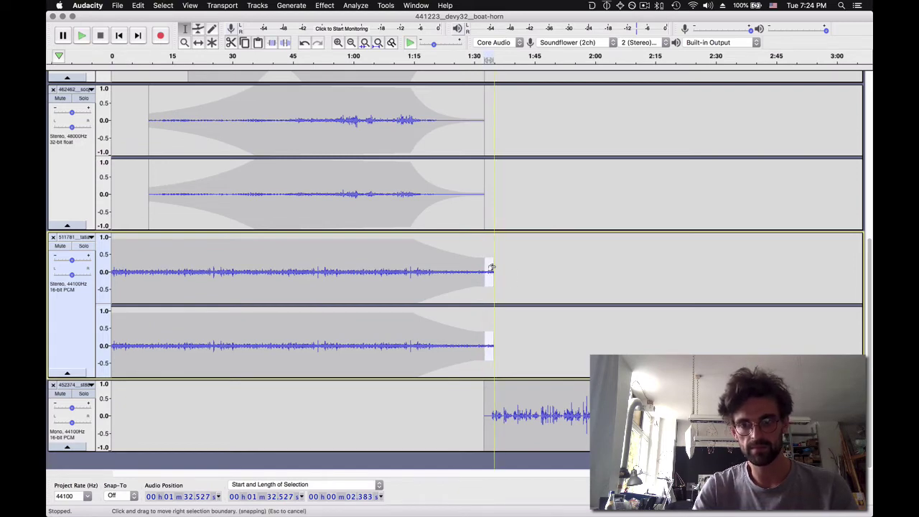
Paste the copied piece again at the fourth track's new end, at 1:34.972, and merge it with the preceding clip.
{"action": "left_click", "coordinate": [494, 269]}
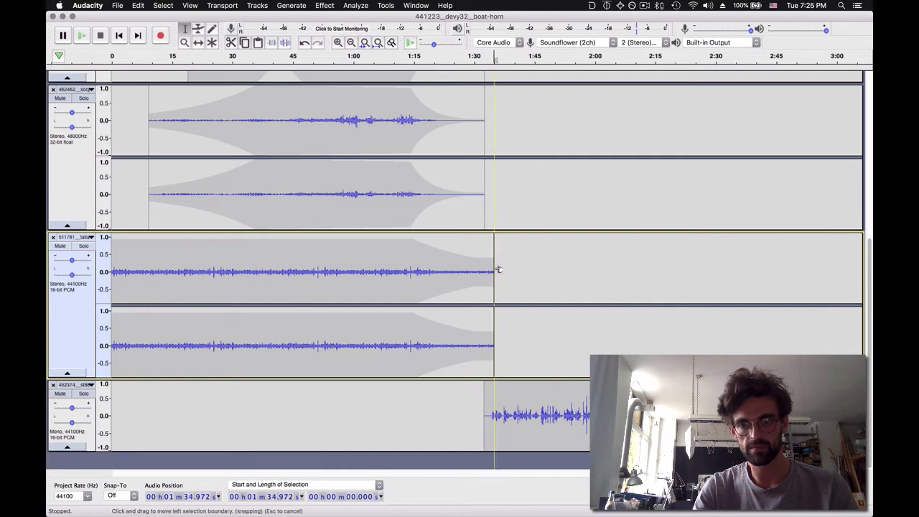
{"action": "key", "text": "ctrl+v"}
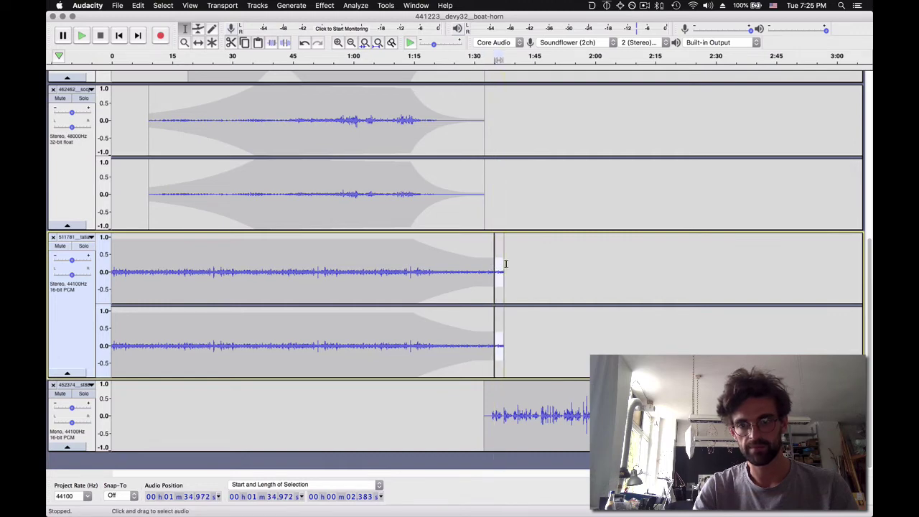
{"action": "left_click", "coordinate": [512, 268]}
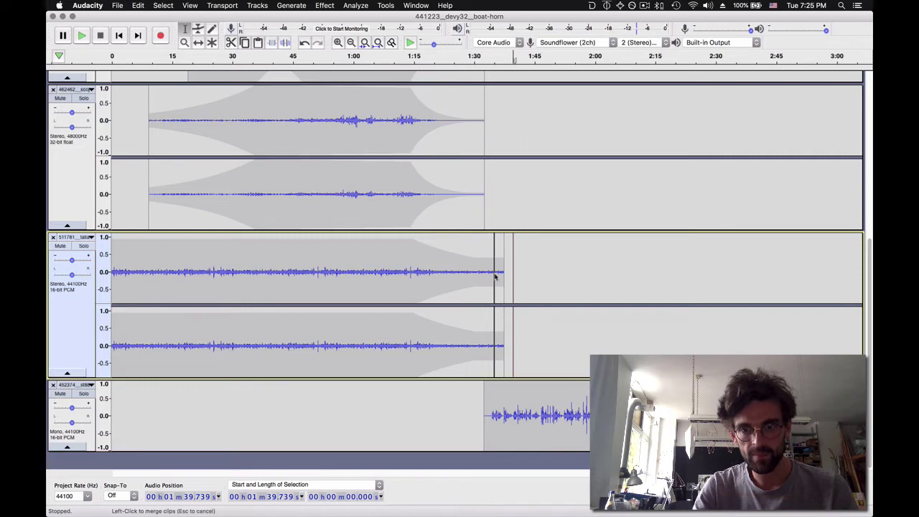
{"action": "left_click", "coordinate": [494, 279]}
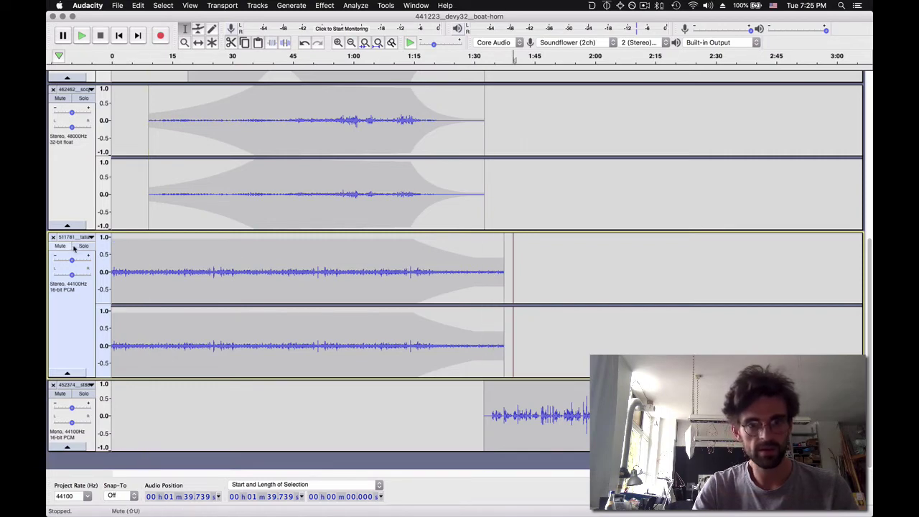
Solo the fourth track and play its extended ending from about 1:31.3 and again from about 1:33.7.
{"action": "left_click", "coordinate": [479, 272]}
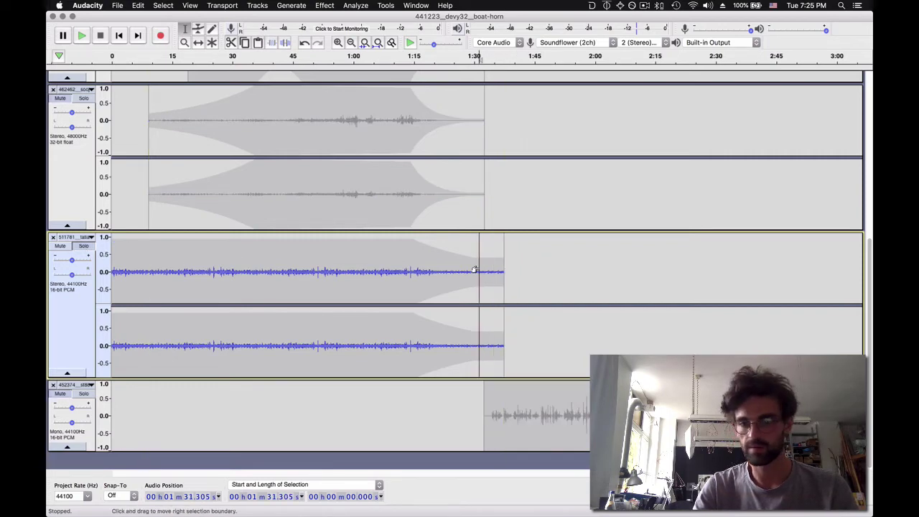
{"action": "key", "text": "space"}
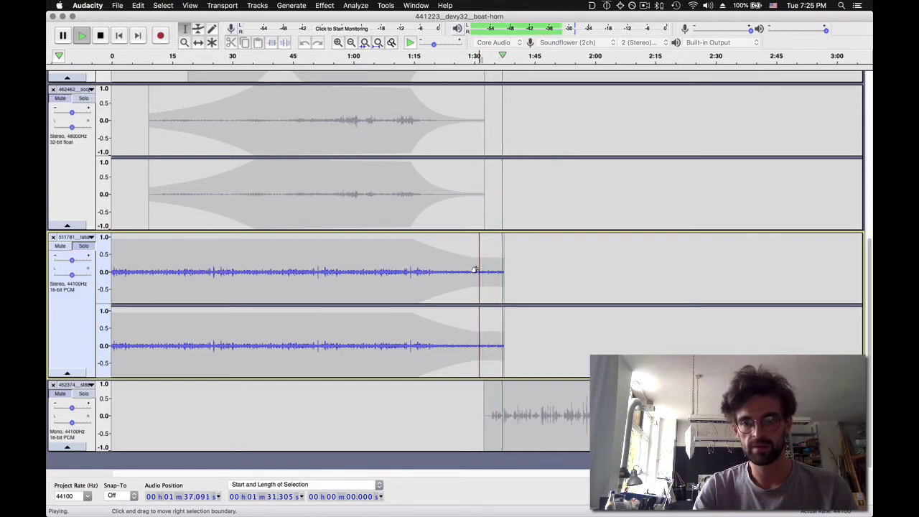
{"action": "key", "text": "space"}
{"action": "left_click", "coordinate": [489, 273]}
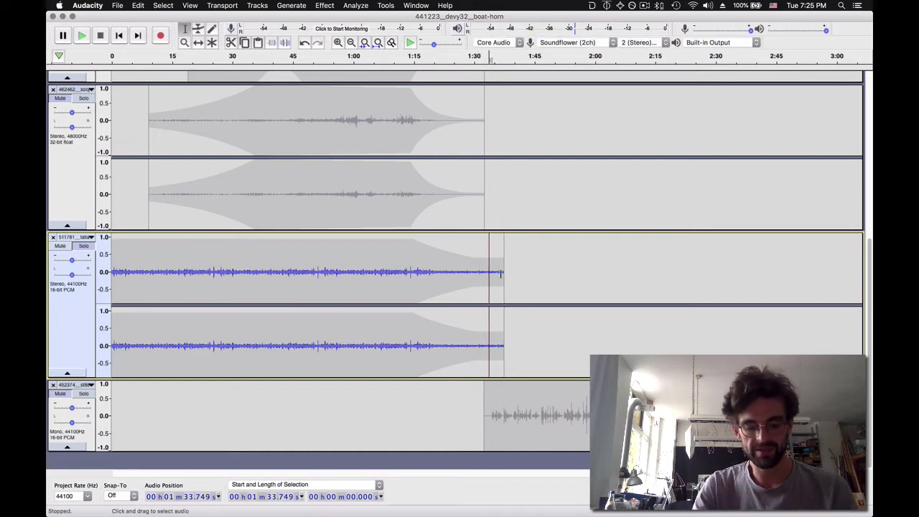
{"action": "key", "text": "space"}
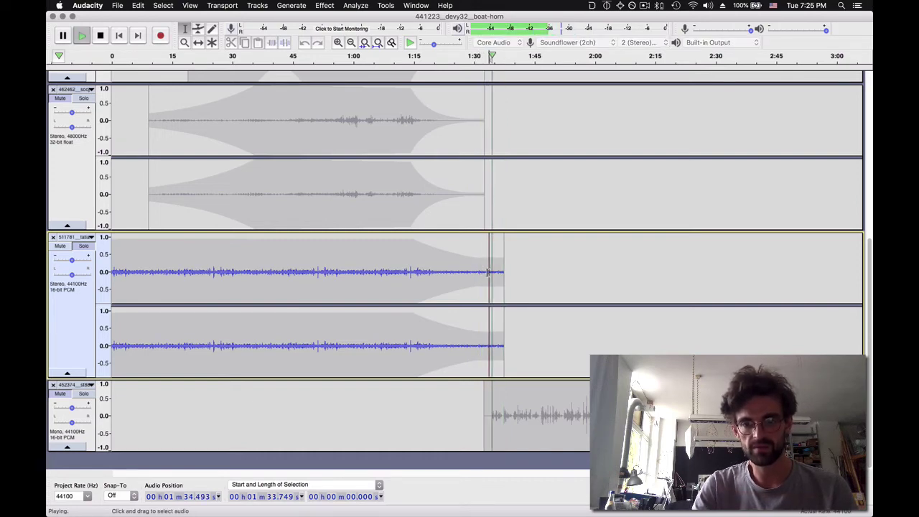
{"action": "key", "text": "space"}
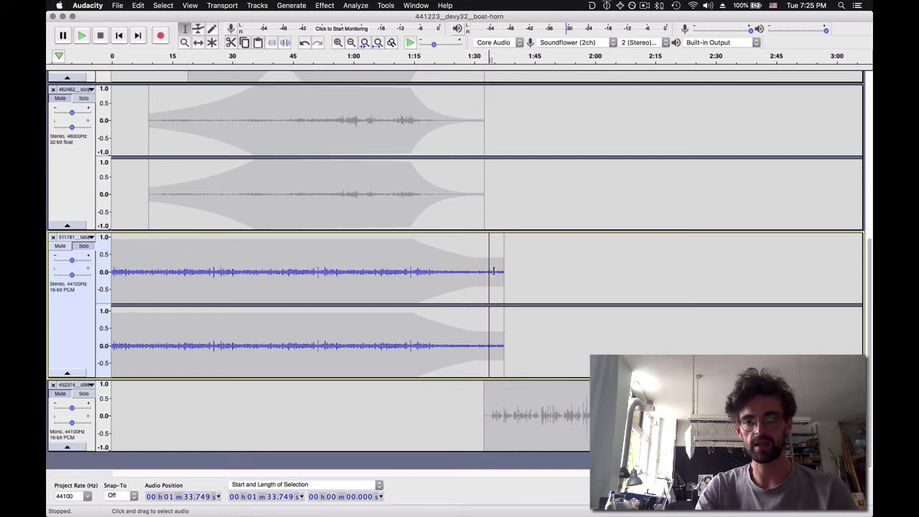
Examine the fourth track's join near 1:34.97 at high magnification and play short stretches around it.
{"action": "left_click", "coordinate": [494, 272]}
{"action": "key", "text": "super+1"}
{"action": "key", "text": "super+1"}
{"action": "key", "text": "super+1"}
{"action": "key", "text": "super+1"}
{"action": "key", "text": "super+1"}
{"action": "key", "text": "super+1"}
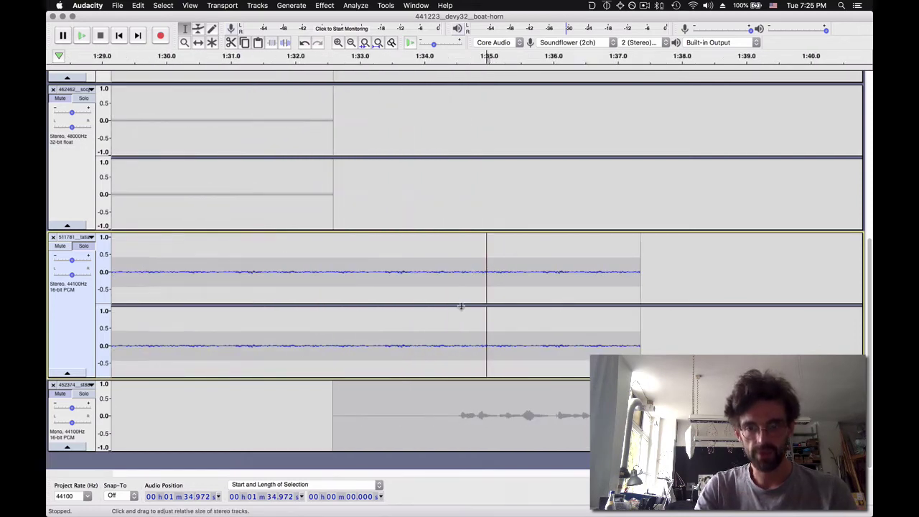
{"action": "key", "text": "super+1"}
{"action": "left_click", "coordinate": [198, 277]}
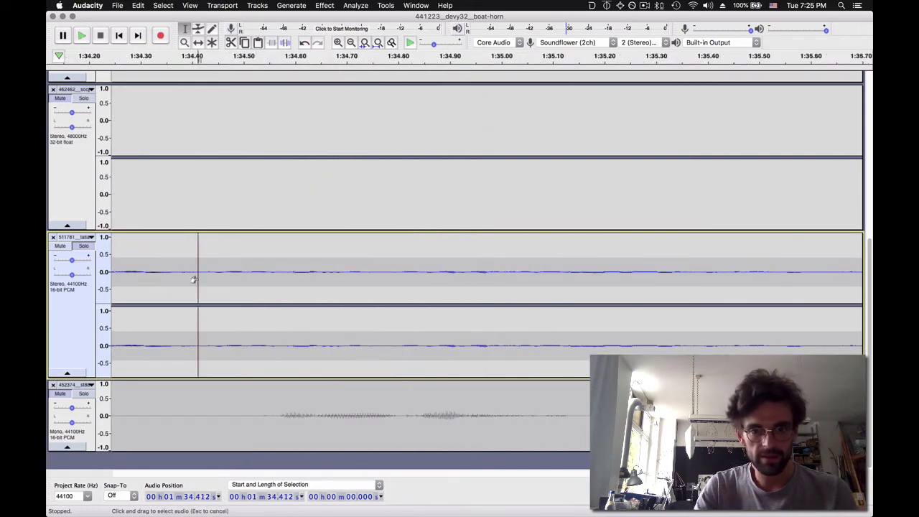
{"action": "key", "text": "space"}
{"action": "left_click_drag", "start_coordinate": [383, 272], "coordinate": [538, 272]}
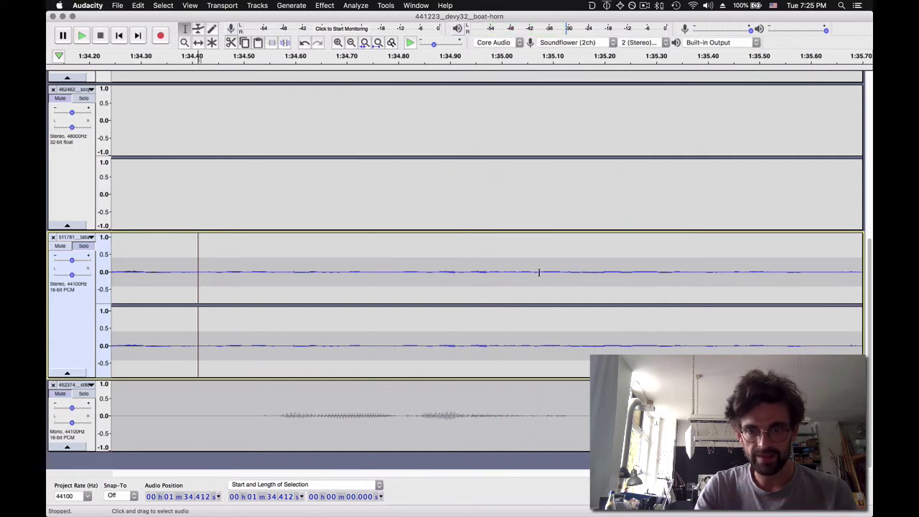
{"action": "key", "text": "super+e"}
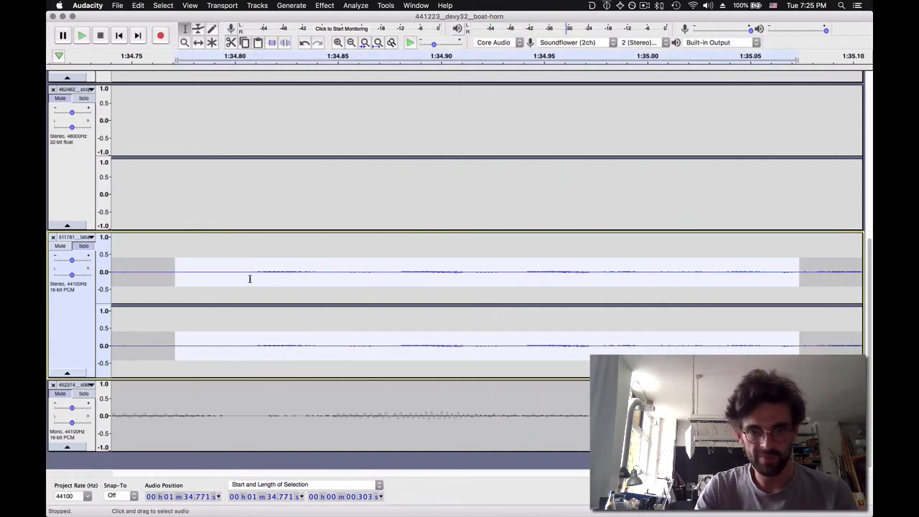
{"action": "left_click", "coordinate": [209, 276]}
{"action": "key", "text": "space"}
{"action": "key", "text": "super+3"}
{"action": "key", "text": "space"}
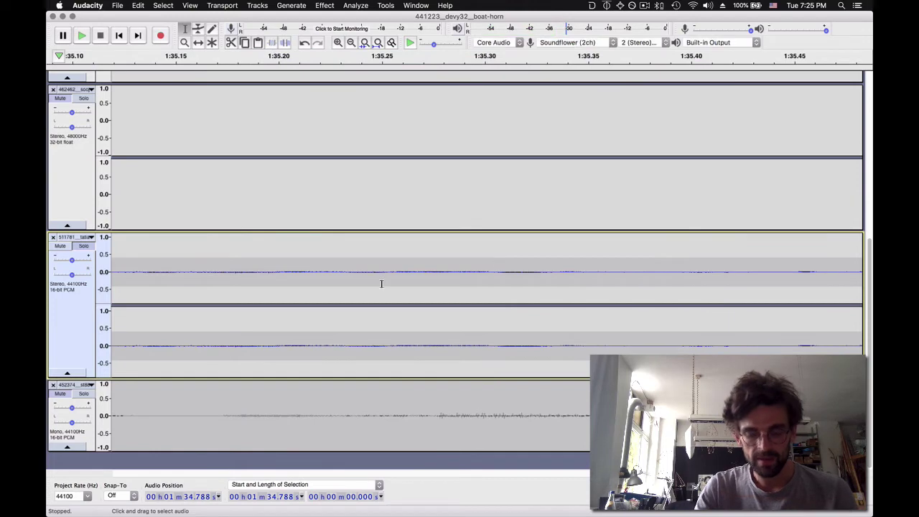
Audition the 0.250 s piece starting at 1:34.792 in the fourth track and delete it.
{"action": "key", "text": "super+3"}
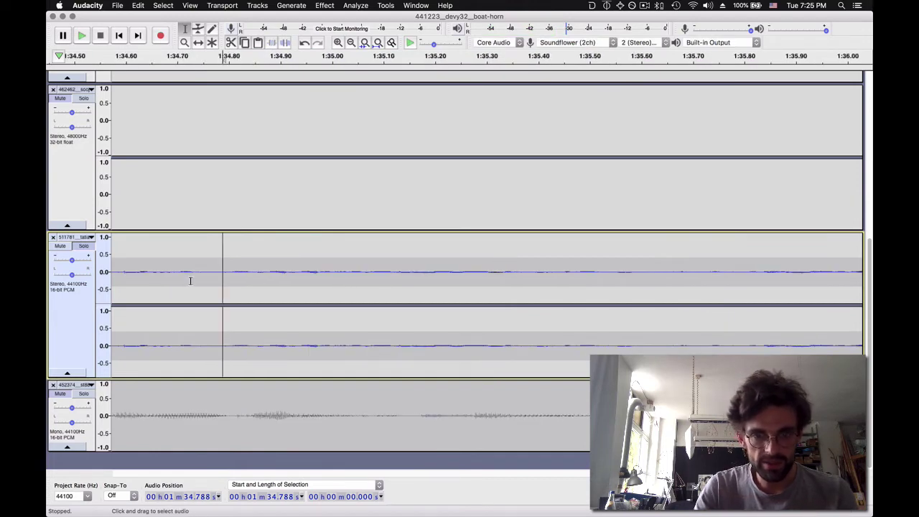
{"action": "key", "text": "super+3"}
{"action": "left_click", "coordinate": [255, 276]}
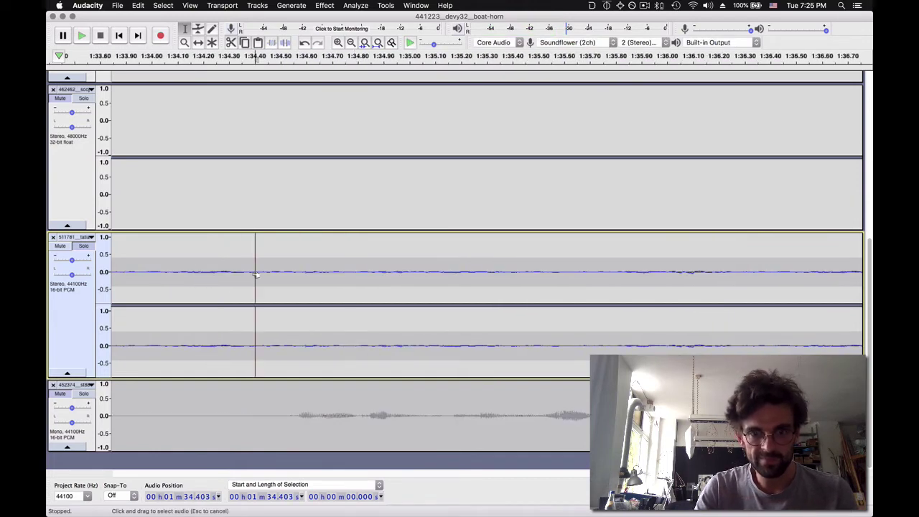
{"action": "key", "text": "space"}
{"action": "key", "text": "space"}
{"action": "left_click_drag", "start_coordinate": [355, 271], "coordinate": [417, 275]}
{"action": "key", "text": "space"}
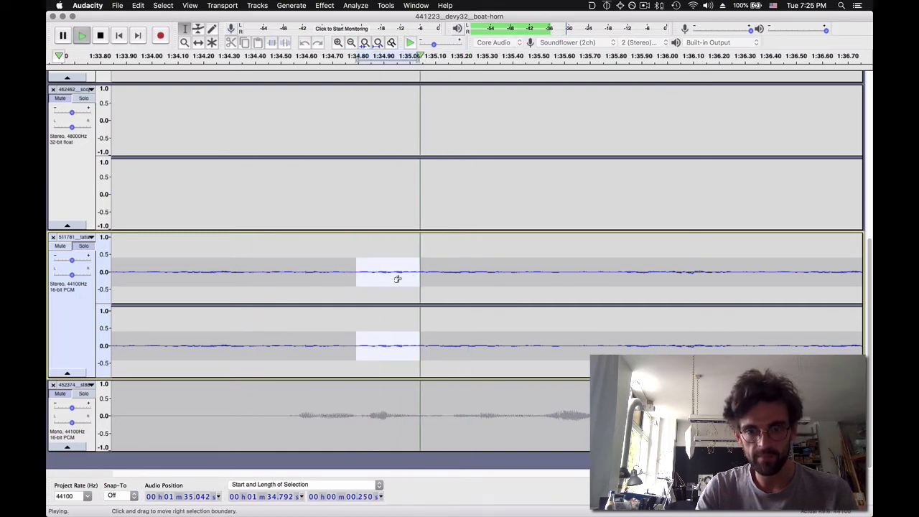
{"action": "key", "text": "space"}
{"action": "key", "text": "Left"}
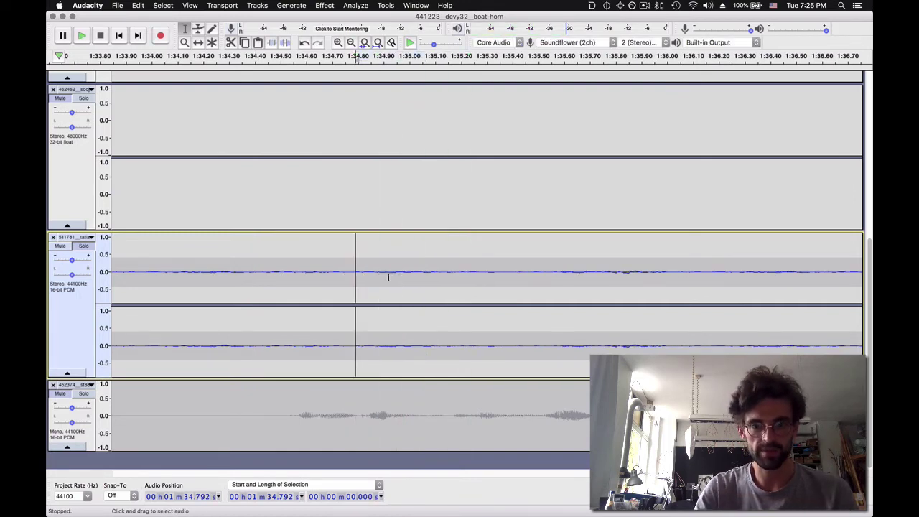
Play the fourth track from about 1:34.4 to check the cut at the join.
{"action": "left_click", "coordinate": [245, 267]}
{"action": "key", "text": "space"}
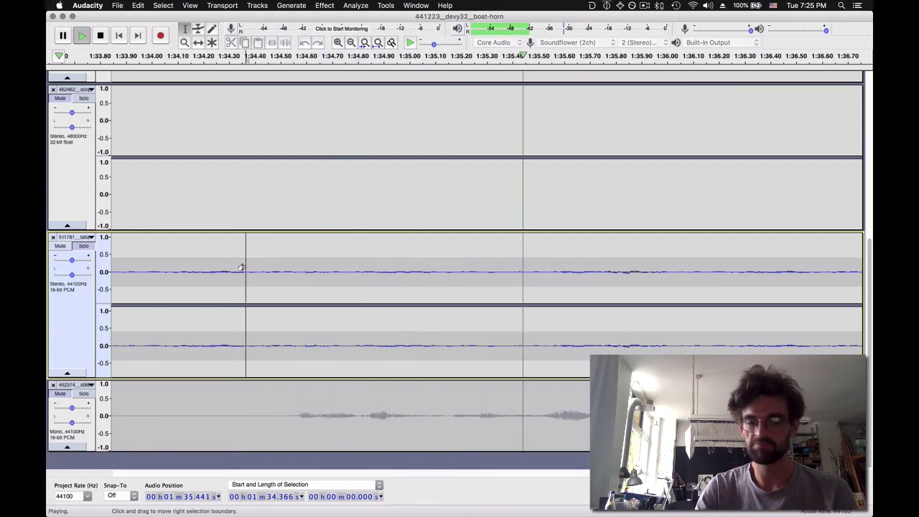
{"action": "key", "text": "space"}
Copy the last 4.517 s of the fourth track, starting at 1:32.588.
{"action": "key", "text": "super+3"}
{"action": "key", "text": "super+3"}
{"action": "key", "text": "super+3"}
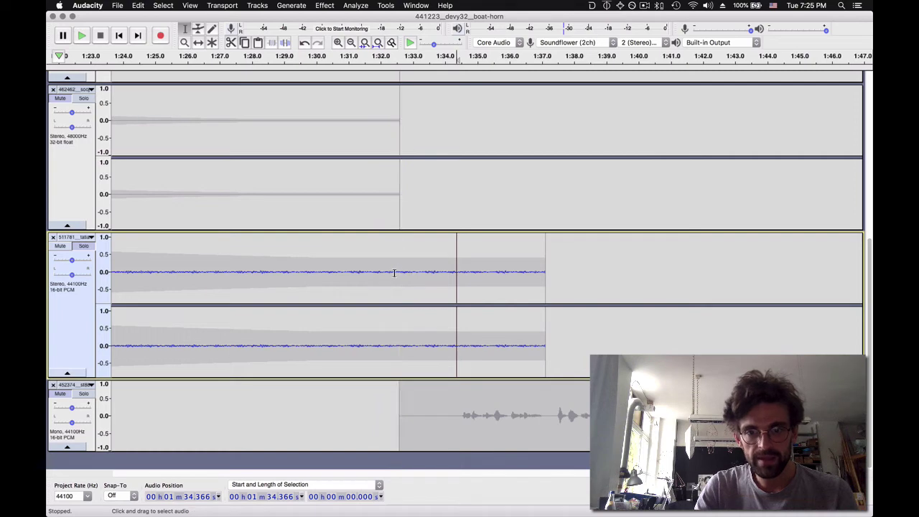
{"action": "left_click", "coordinate": [399, 272]}
{"action": "left_click_drag", "start_coordinate": [400, 272], "coordinate": [544, 271]}
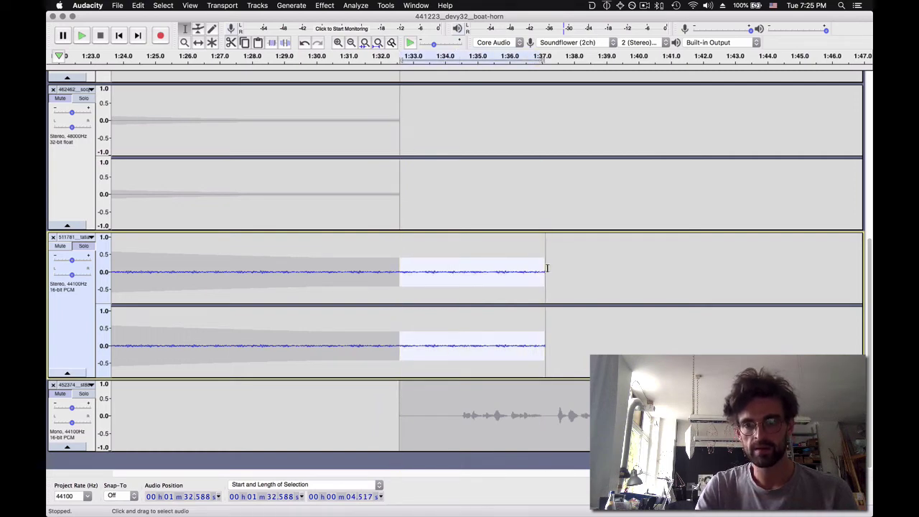
Paste the copied 4.517 s piece at the fourth track's end, at 1:37.105, and merge the two clips.
{"action": "left_click", "coordinate": [544, 271]}
{"action": "key", "text": "super+v"}
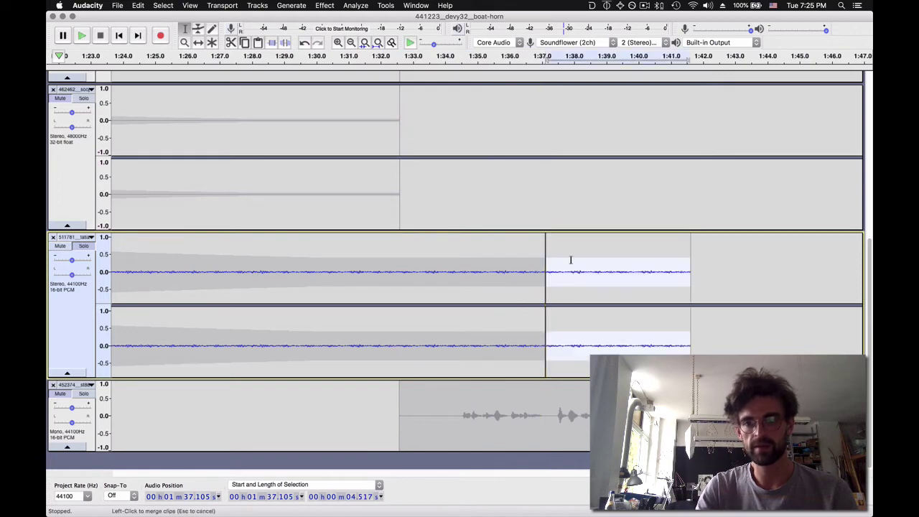
{"action": "left_click", "coordinate": [546, 270]}
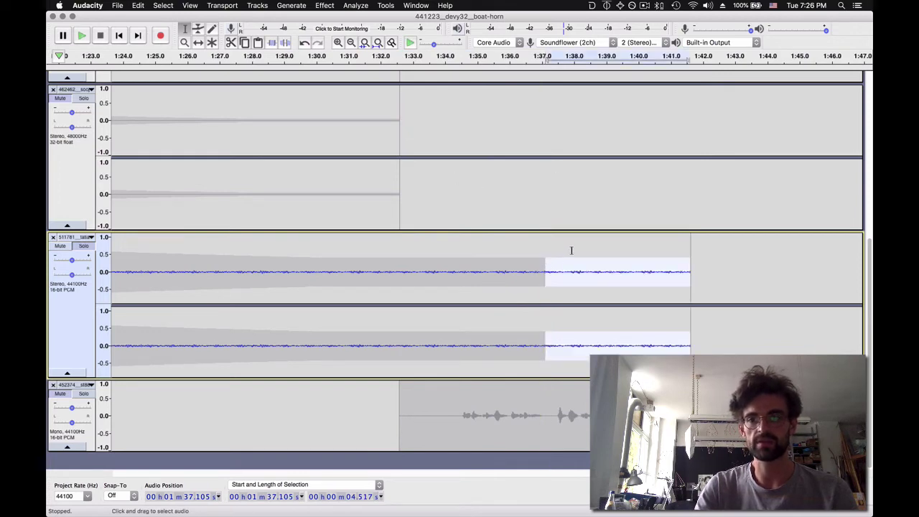
{"action": "left_click", "coordinate": [572, 250]}
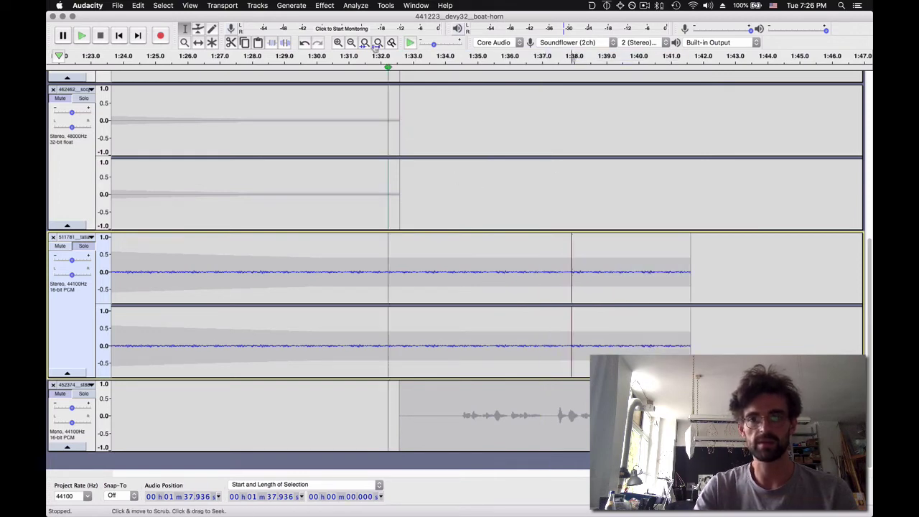
Add envelope points to the fourth track at about 1:32.7 and 1:37.1, fading it to near silence at about 1:41.6.
{"action": "left_click", "coordinate": [199, 32]}
{"action": "left_click", "coordinate": [404, 258]}
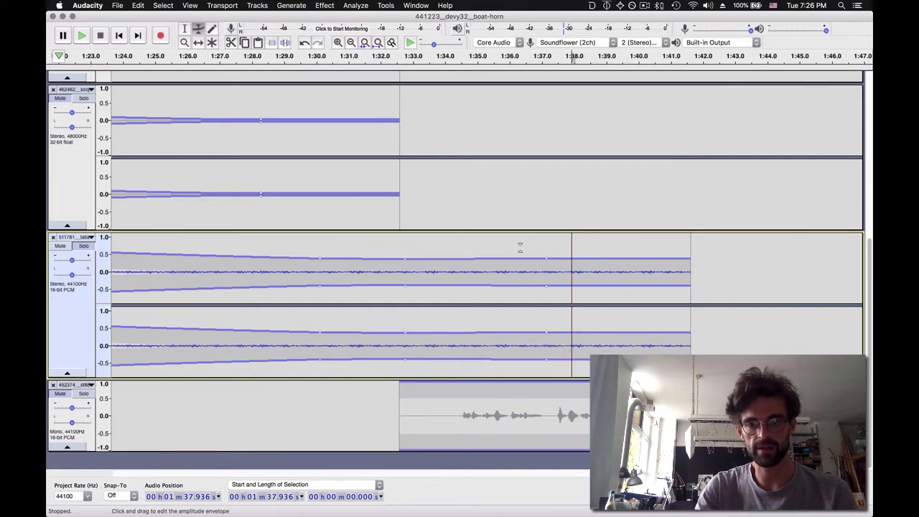
{"action": "left_click_drag", "start_coordinate": [688, 254], "coordinate": [691, 270]}
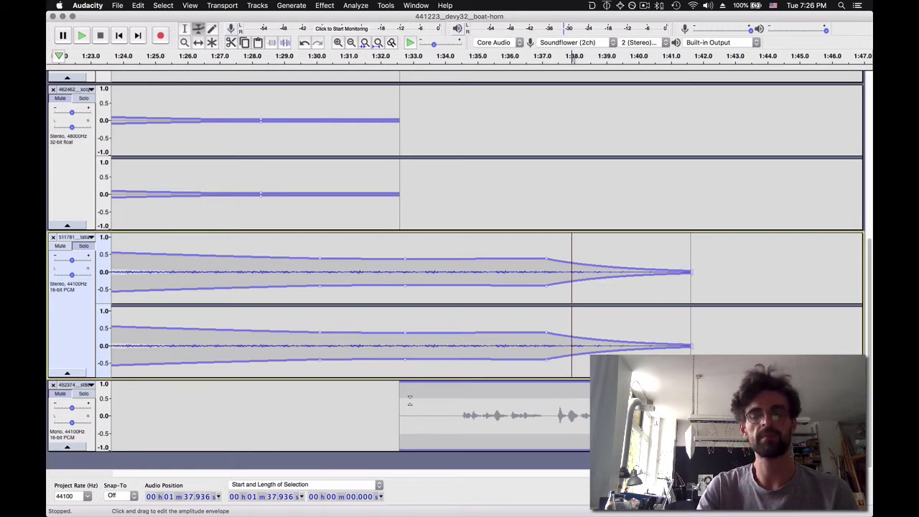
{"action": "left_click", "coordinate": [183, 29]}
{"action": "scroll", "coordinate": [254, 204], "scroll_direction": "up", "scroll_amount": 5}
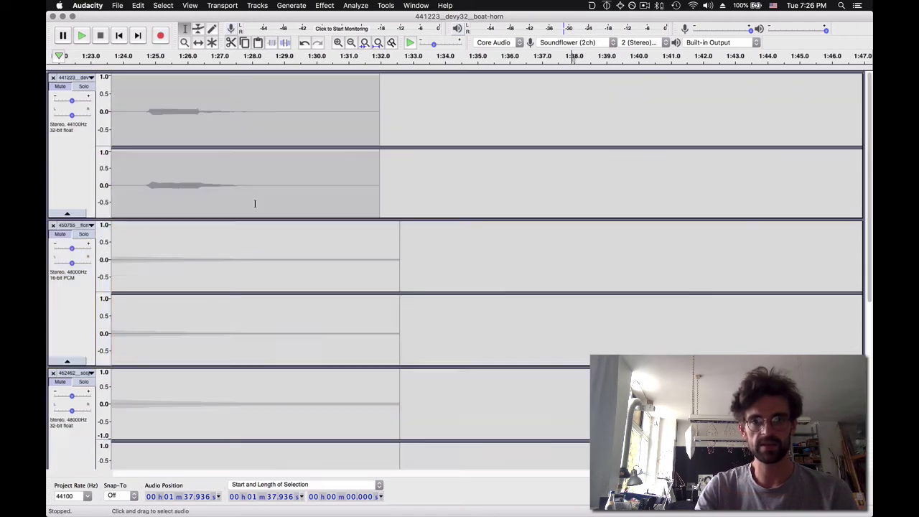
{"action": "scroll", "coordinate": [254, 203], "scroll_direction": "down", "scroll_amount": 3}
{"action": "scroll", "coordinate": [254, 203], "scroll_direction": "up", "scroll_amount": 3}
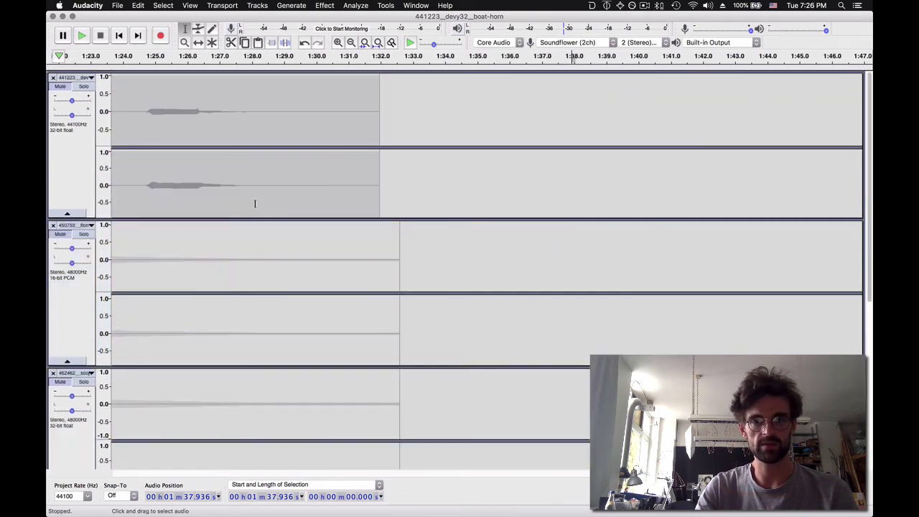
{"action": "scroll", "coordinate": [254, 203], "scroll_direction": "down", "scroll_amount": 5}
{"action": "scroll", "coordinate": [254, 204], "scroll_direction": "left", "scroll_amount": 3}
{"action": "scroll", "coordinate": [254, 203], "scroll_direction": "down", "scroll_amount": 3}
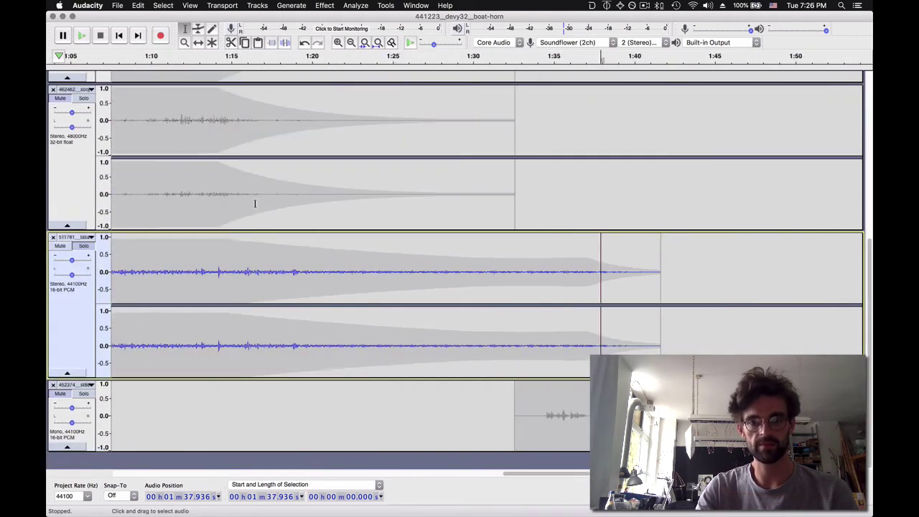
Play the project from about 0:55.5 and turn off the sand track's solo so all tracks sound.
{"action": "scroll", "coordinate": [254, 203], "scroll_direction": "down", "scroll_amount": 1}
{"action": "scroll", "coordinate": [228, 287], "scroll_direction": "up", "scroll_amount": 3}
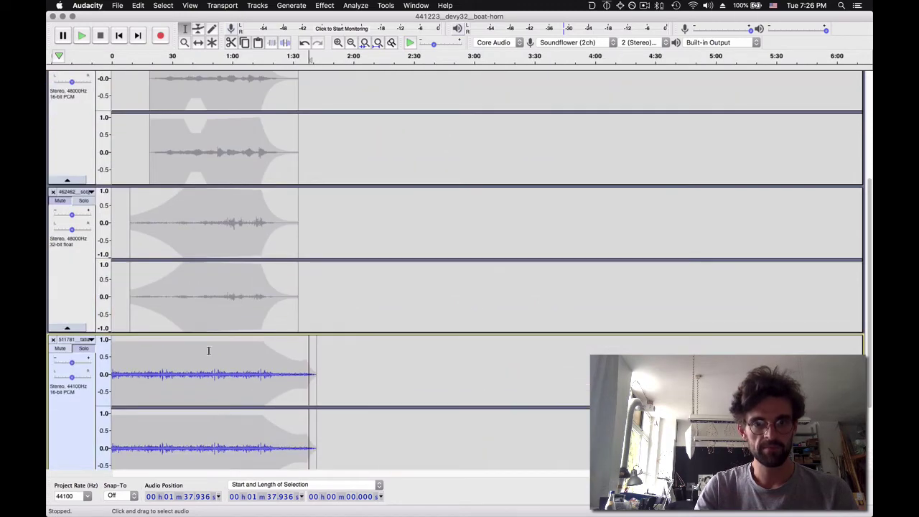
{"action": "scroll", "coordinate": [206, 273], "scroll_direction": "up", "scroll_amount": 5}
{"action": "scroll", "coordinate": [232, 201], "scroll_direction": "down", "scroll_amount": 1}
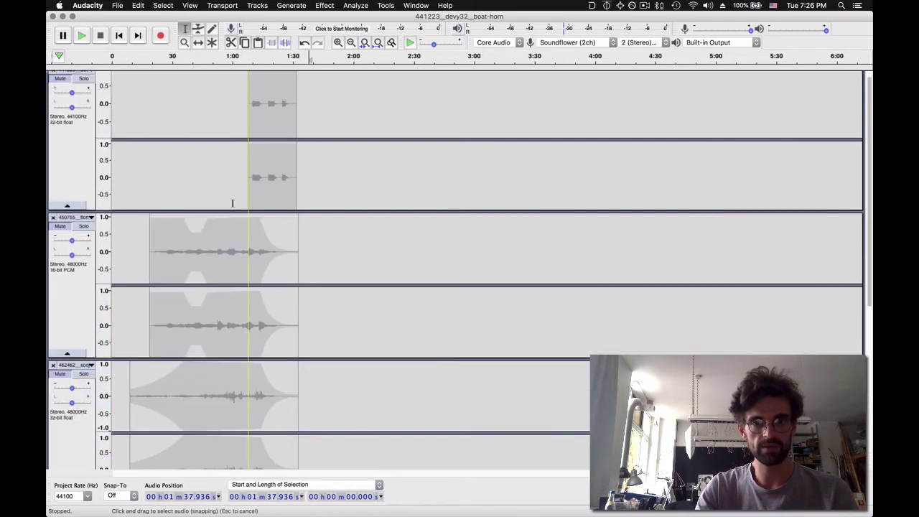
{"action": "left_click", "coordinate": [224, 122]}
{"action": "key", "text": "space"}
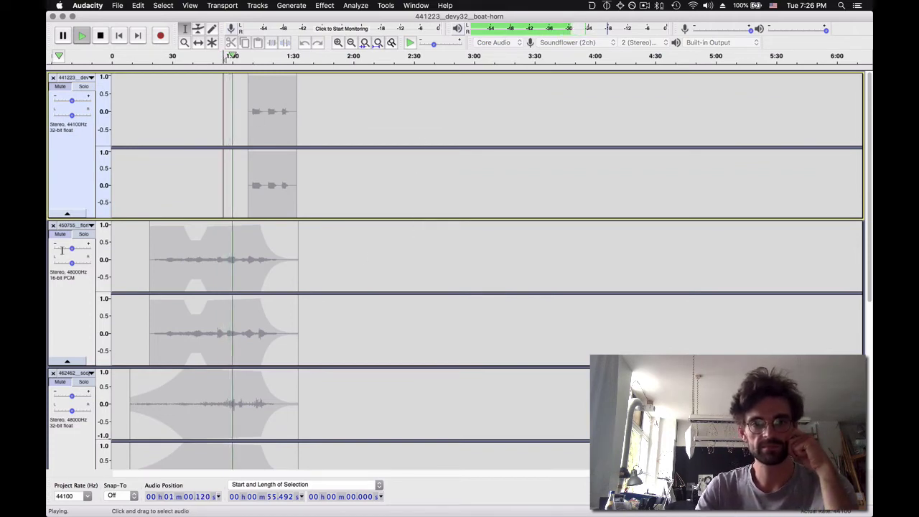
{"action": "scroll", "coordinate": [76, 359], "scroll_direction": "down", "scroll_amount": 5}
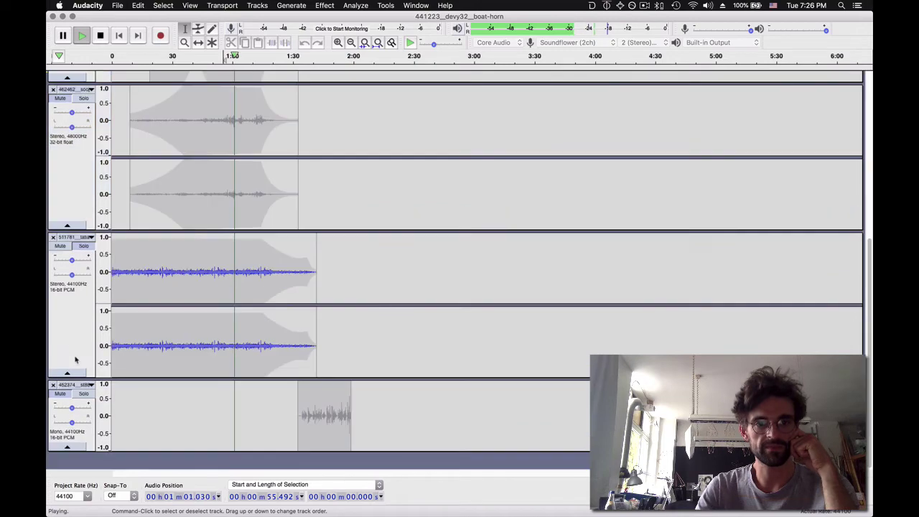
{"action": "left_click", "coordinate": [83, 246]}
{"action": "scroll", "coordinate": [186, 206], "scroll_direction": "up", "scroll_amount": 5}
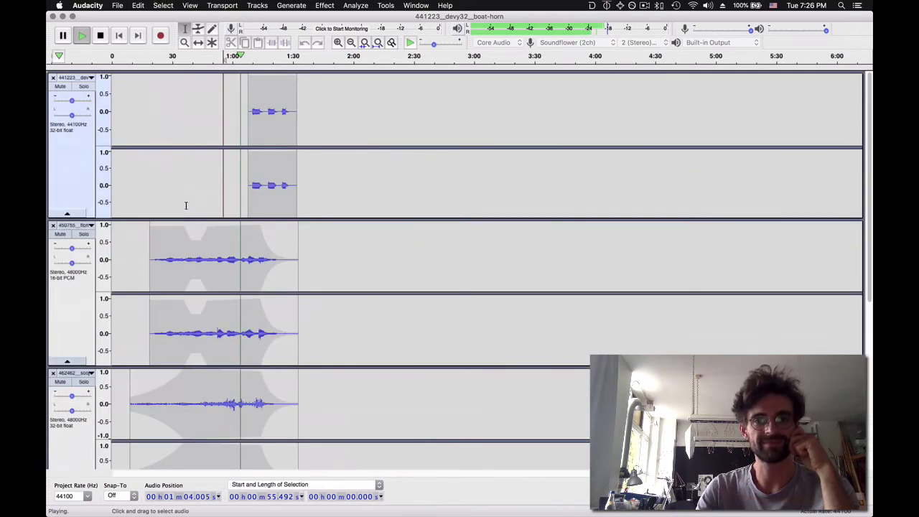
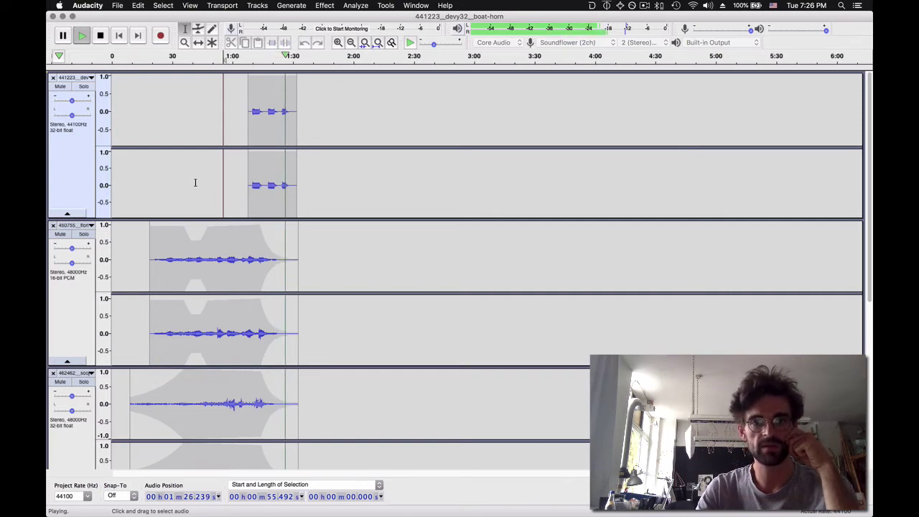
Listen to the full mix through the transition from the fading beach sounds into the poem, past 1:54.
{"action": "scroll", "coordinate": [195, 184], "scroll_direction": "down", "scroll_amount": 5}
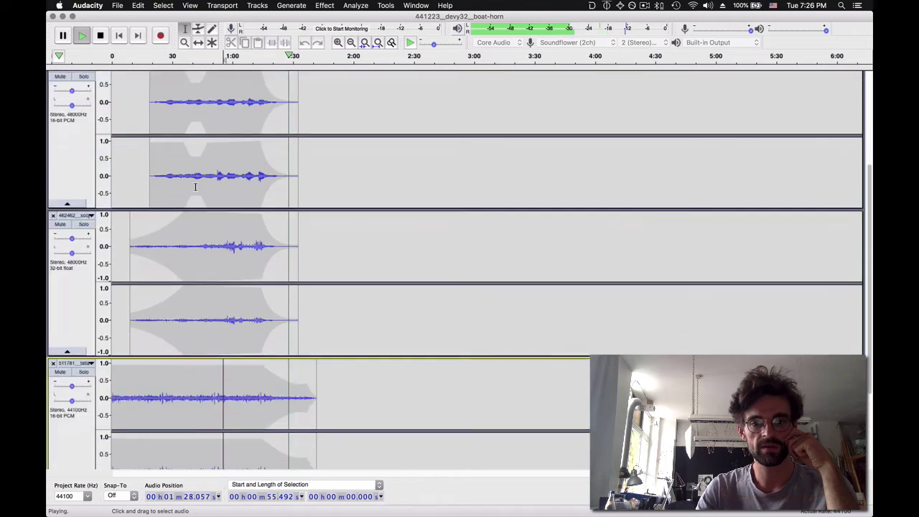
{"action": "scroll", "coordinate": [195, 187], "scroll_direction": "down", "scroll_amount": 3}
{"action": "scroll", "coordinate": [194, 186], "scroll_direction": "down", "scroll_amount": 1}
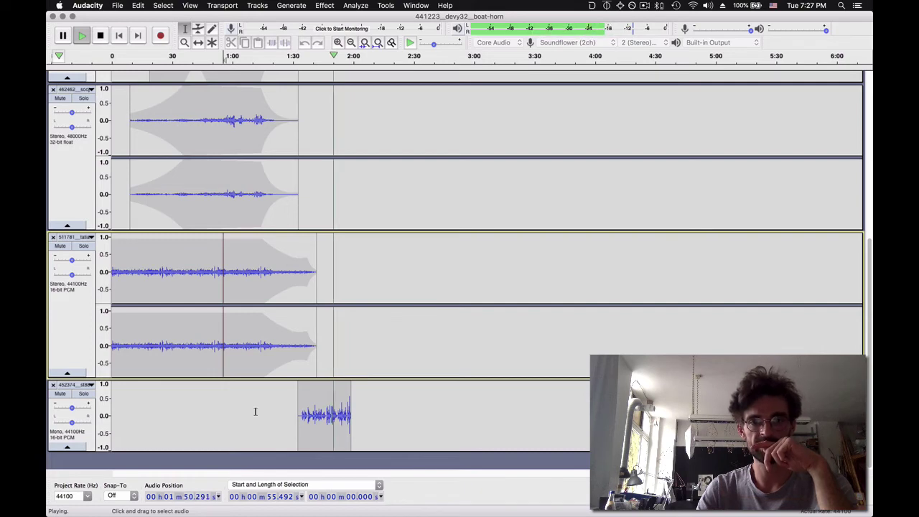
{"action": "scroll", "coordinate": [255, 411], "scroll_direction": "up", "scroll_amount": 3}
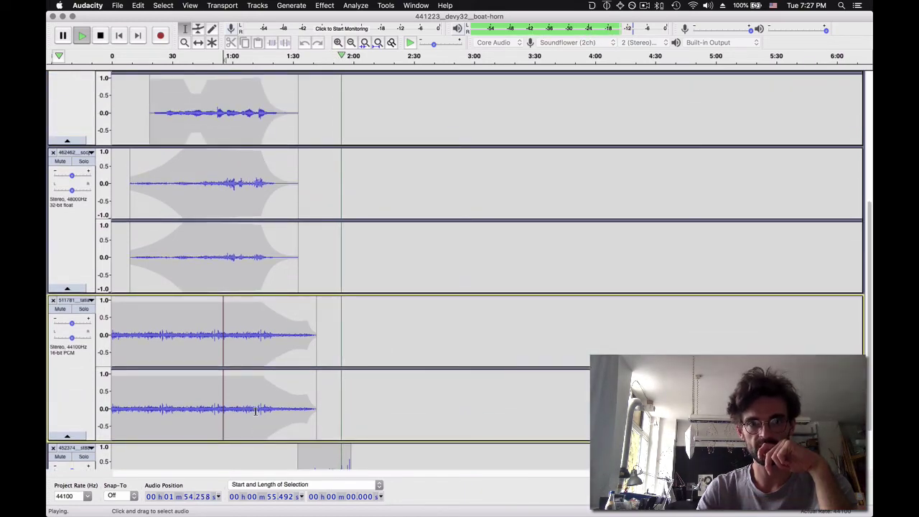
{"action": "scroll", "coordinate": [255, 411], "scroll_direction": "down", "scroll_amount": 3}
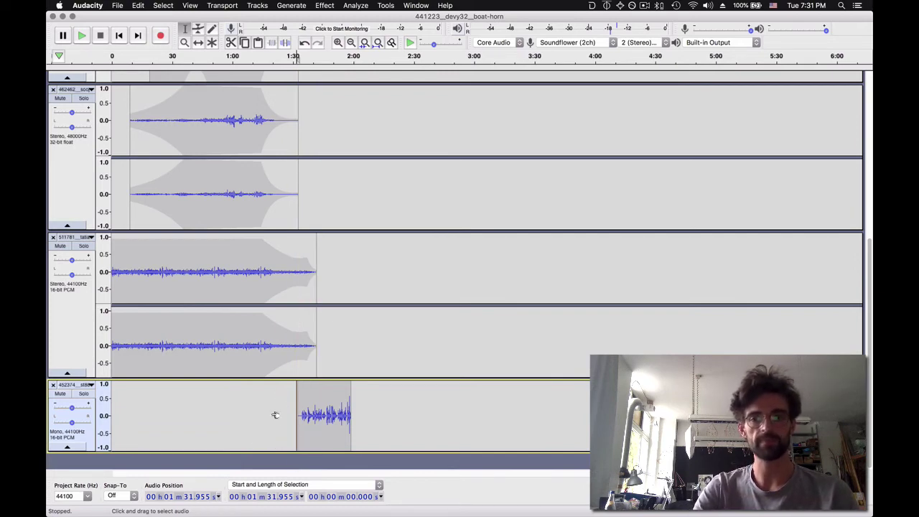
Switch to Finder and import the guqin "Flowing Water.mp3" from the commlab_5 folder as a new track below the poem in Audacity.
{"action": "key", "text": "super+Tab"}
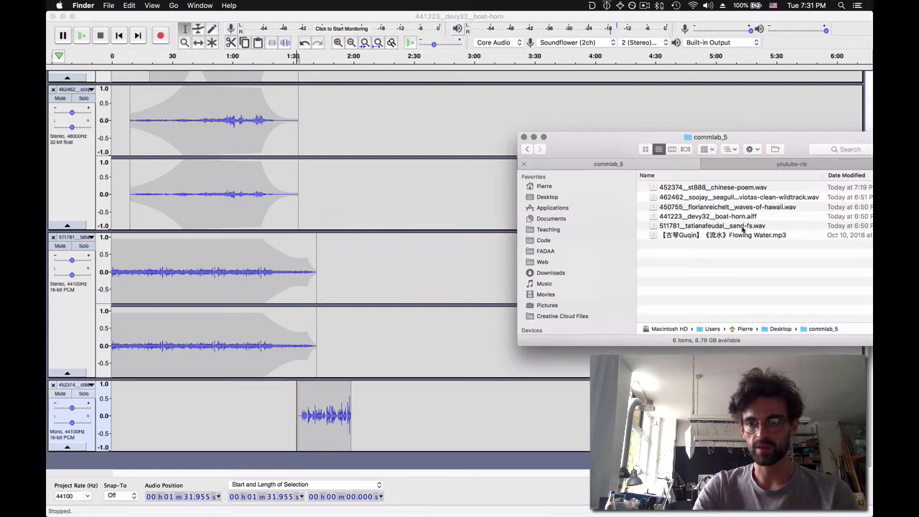
{"action": "left_click", "coordinate": [741, 239]}
{"action": "left_click_drag", "start_coordinate": [675, 239], "coordinate": [270, 465]}
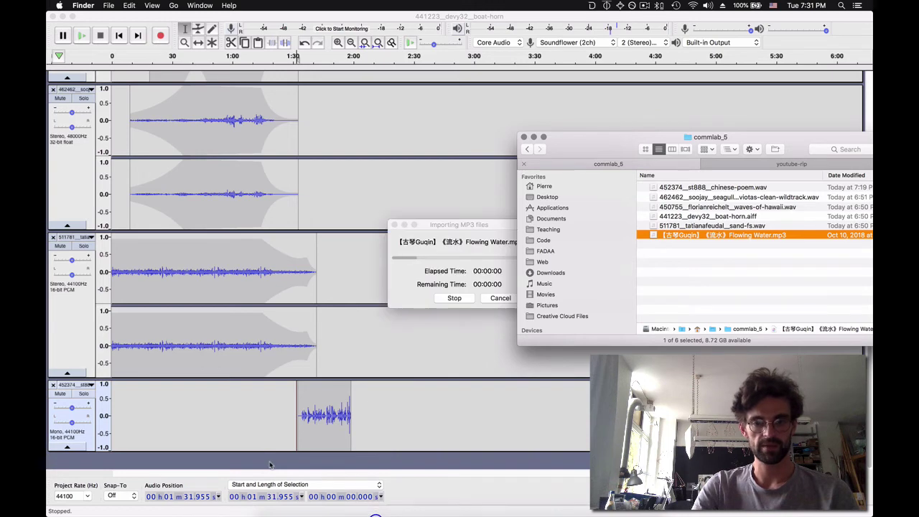
{"action": "left_click", "coordinate": [428, 275]}
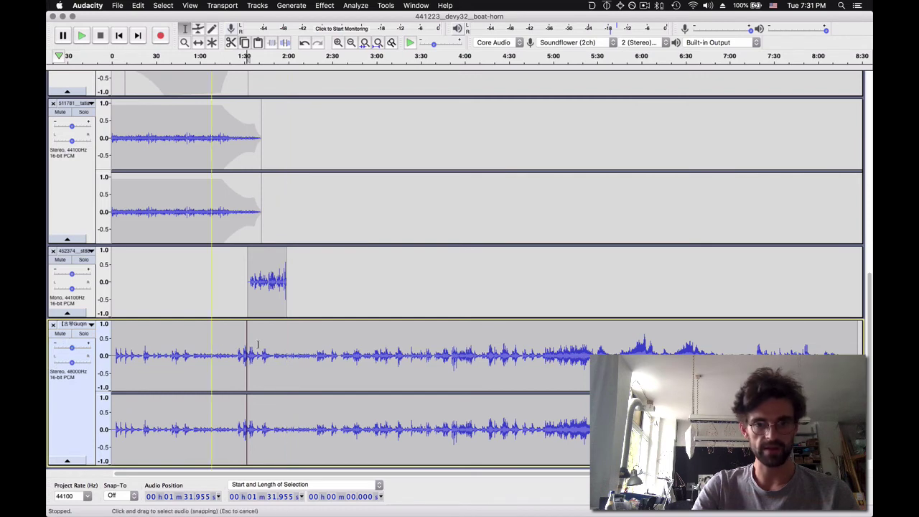
Solo the new guqin track and audition it from about 0:53.2.
{"action": "left_click", "coordinate": [84, 335]}
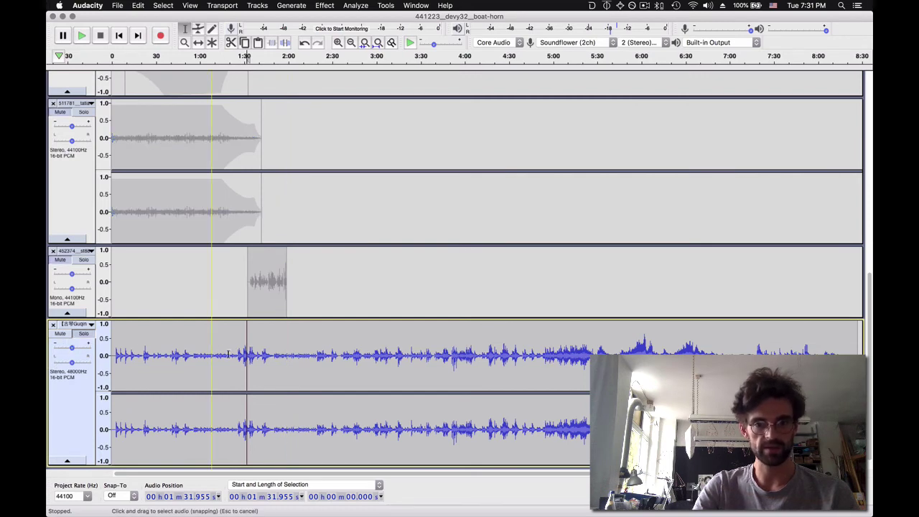
{"action": "left_click", "coordinate": [190, 355]}
{"action": "key", "text": "space"}
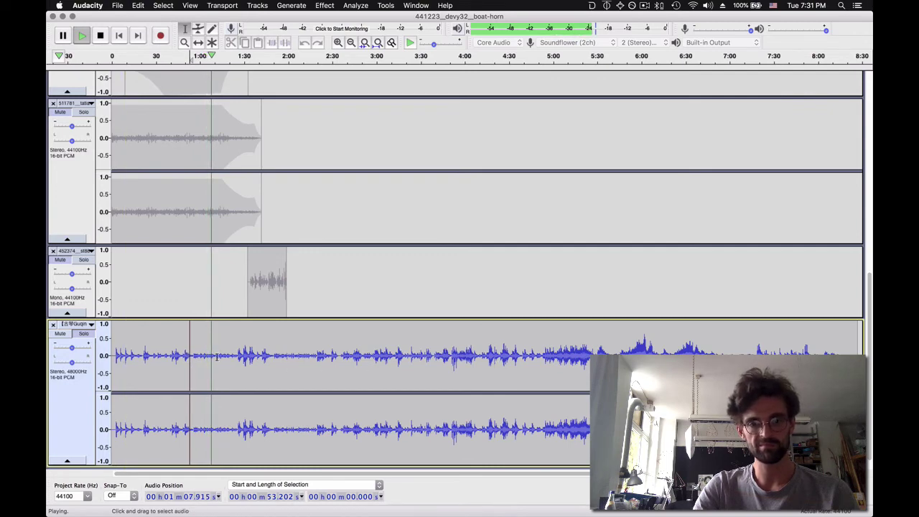
{"action": "key", "text": "space"}
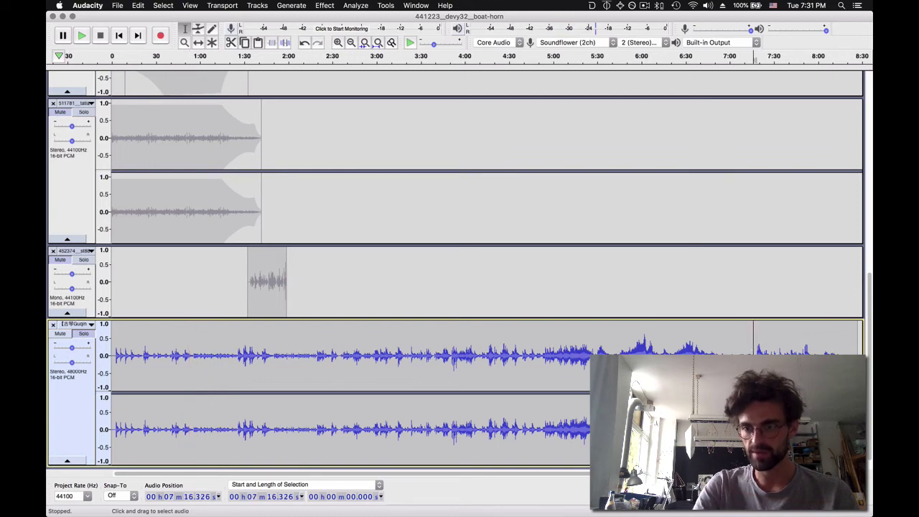
Audition the closing section of the guqin track from about 7:16.3 and again from about 7:37.2.
{"action": "key", "text": "space"}
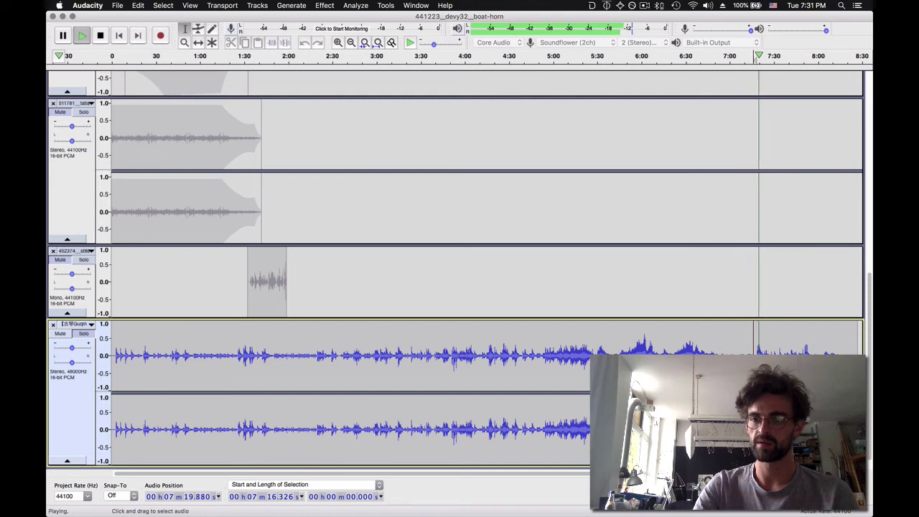
{"action": "scroll", "coordinate": [489, 281], "scroll_direction": "right", "scroll_amount": 5}
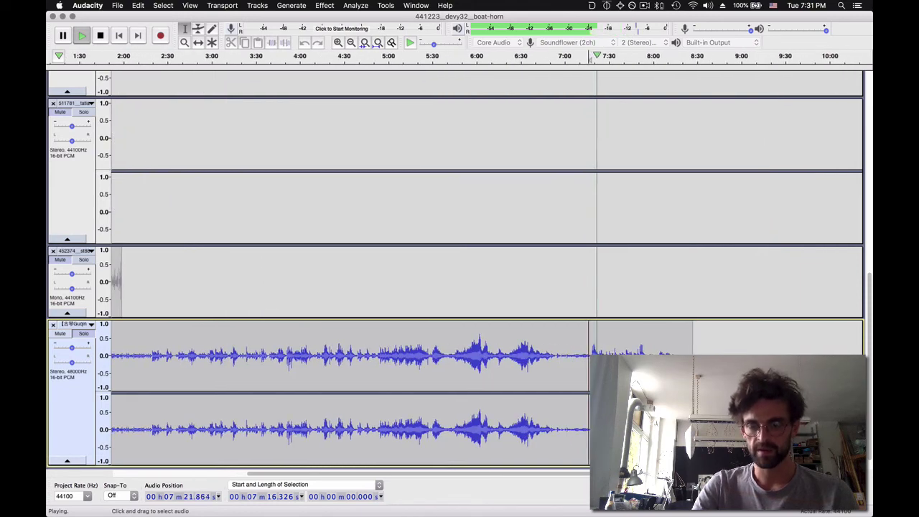
{"action": "key", "text": "ctrl+1"}
{"action": "key", "text": "ctrl+1"}
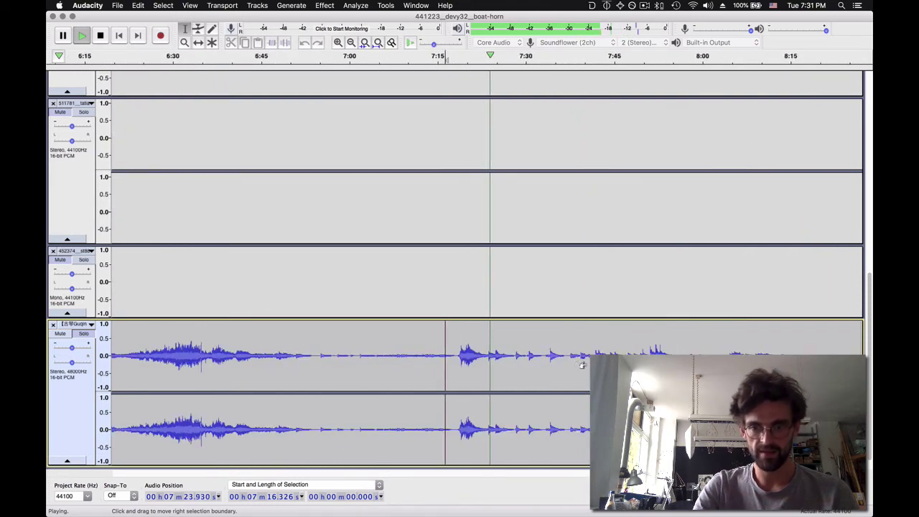
{"action": "key", "text": "space"}
{"action": "left_click", "coordinate": [569, 359]}
{"action": "key", "text": "space"}
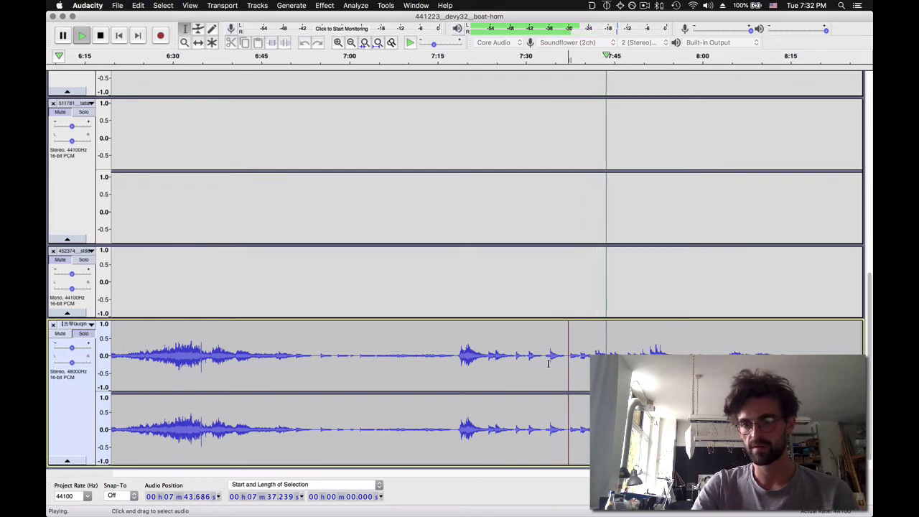
{"action": "key", "text": "space"}
Delete all guqin audio before about 7:37.2, keeping only the ending, which starts at zero.
{"action": "left_click_drag", "start_coordinate": [265, 378], "coordinate": [213, 406]}
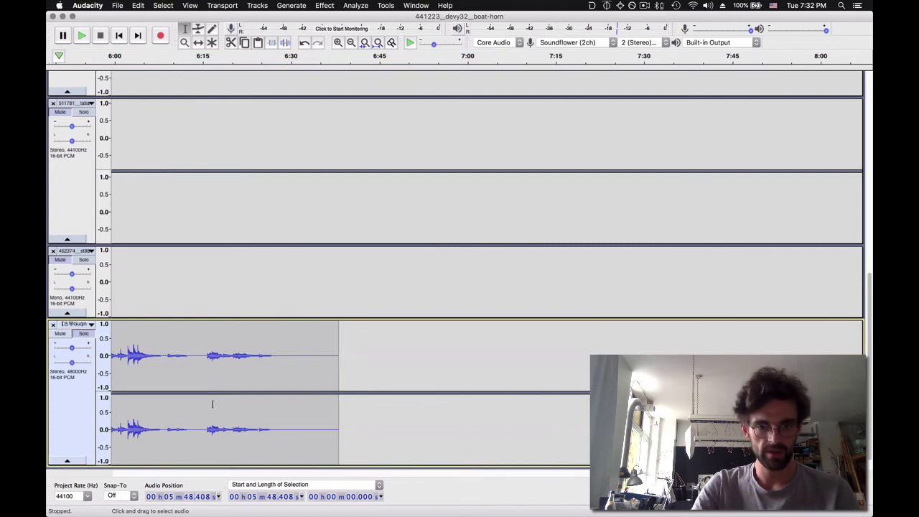
{"action": "key", "text": "super+3"}
{"action": "key", "text": "super+3"}
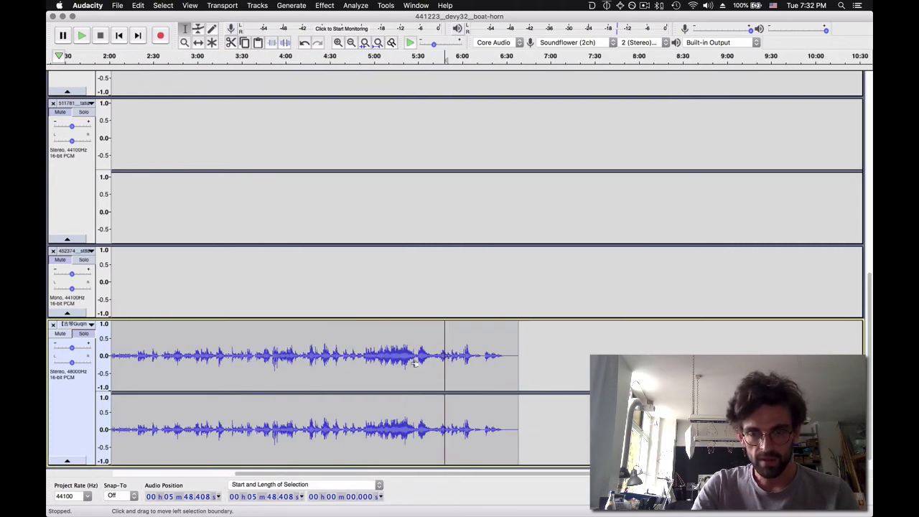
{"action": "left_click_drag", "start_coordinate": [444, 363], "coordinate": [49, 384]}
{"action": "key", "text": "Delete"}
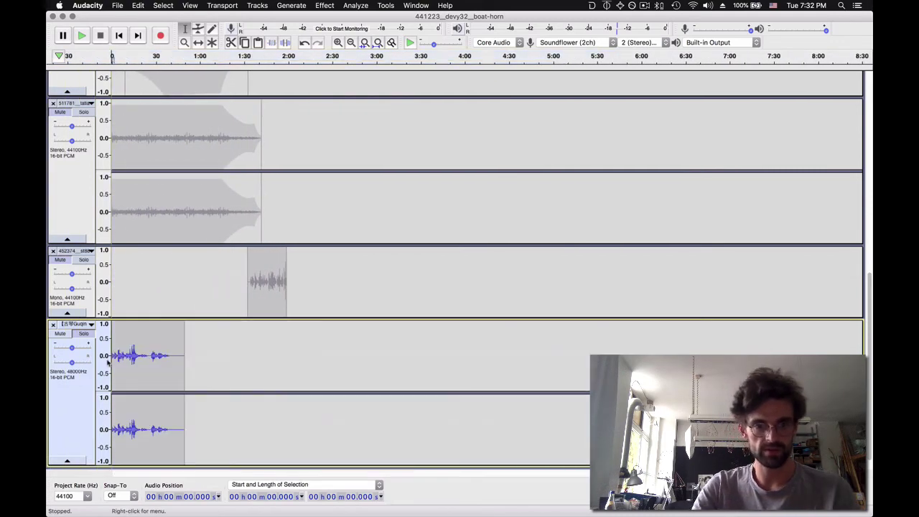
Move the trimmed guqin clip along the timeline so it starts together with the poem clip at about 1:32.
{"action": "key", "text": "super+1"}
{"action": "key", "text": "super+1"}
{"action": "key", "text": "super+1"}
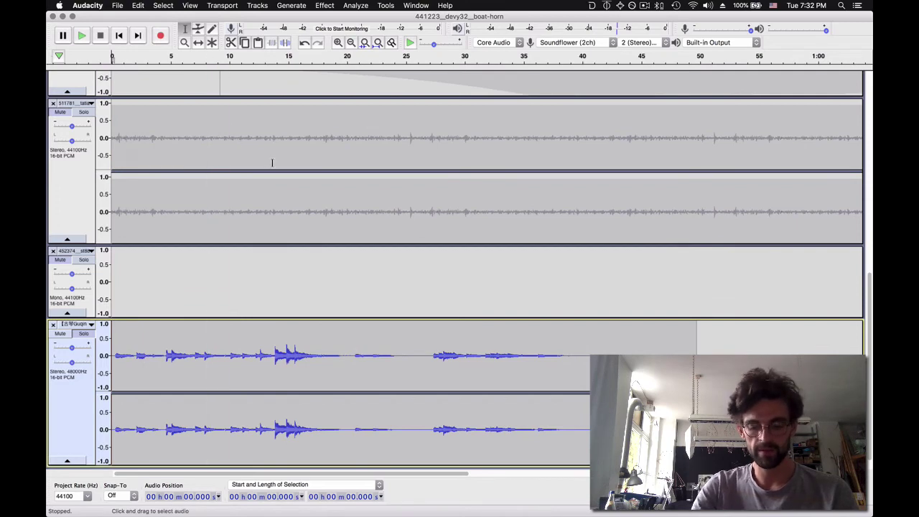
{"action": "key", "text": "super+3"}
{"action": "key", "text": "super+3"}
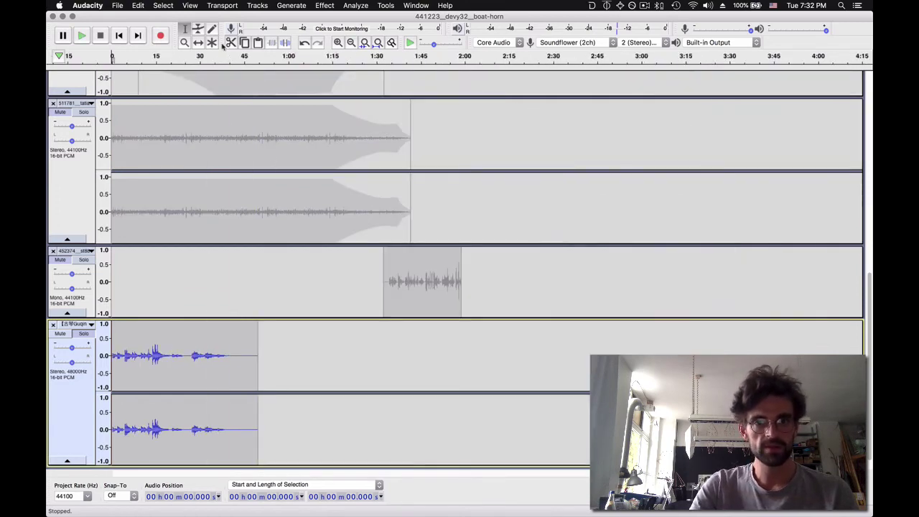
{"action": "left_click_drag", "start_coordinate": [284, 343], "coordinate": [439, 334]}
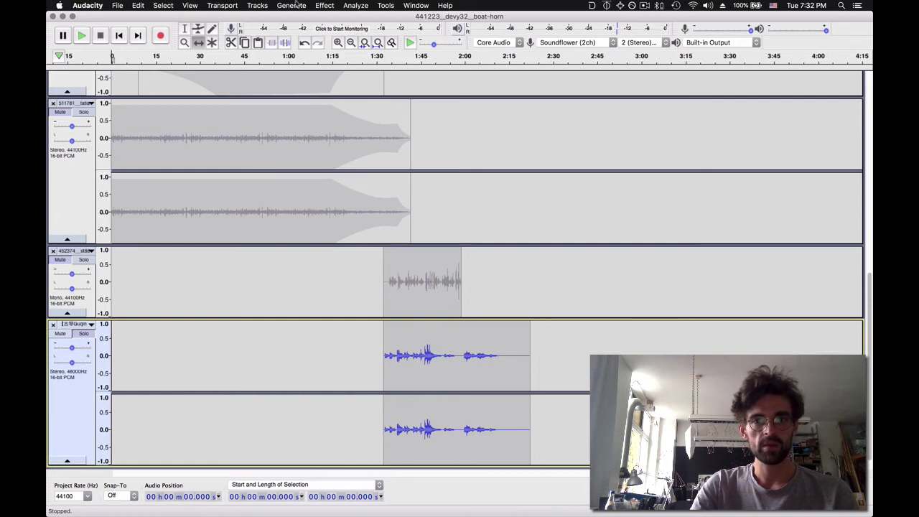
Shape the guqin clip's envelope to fade in from about 0.15 at 1:33 to about 0.65 at 1:48.
{"action": "left_click", "coordinate": [201, 29]}
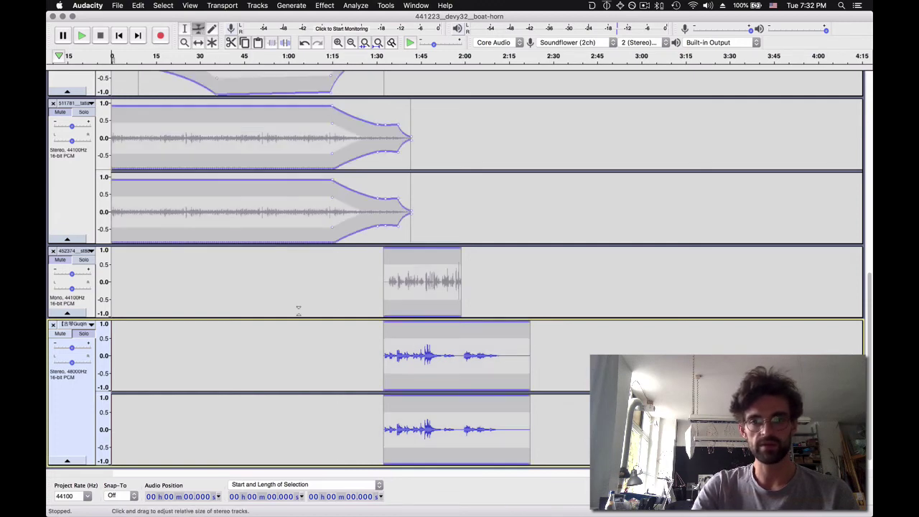
{"action": "left_click", "coordinate": [425, 325]}
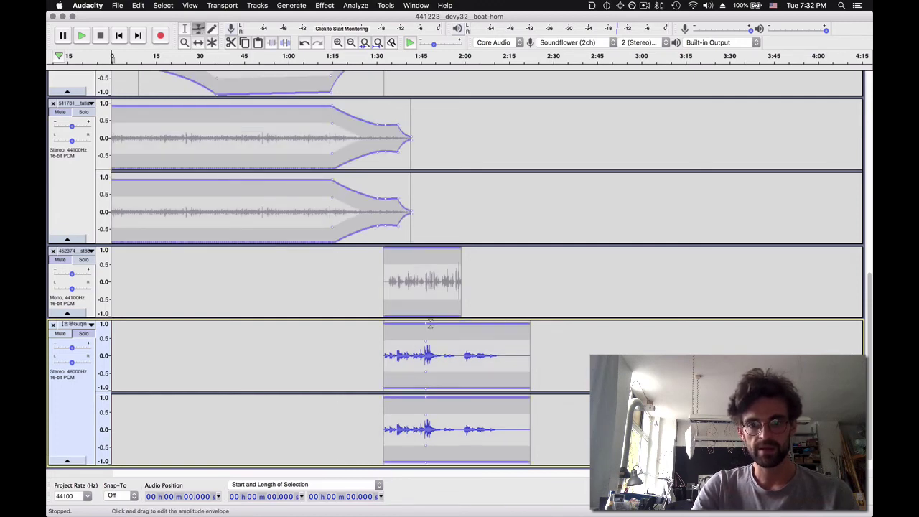
{"action": "left_click_drag", "start_coordinate": [426, 329], "coordinate": [386, 346]}
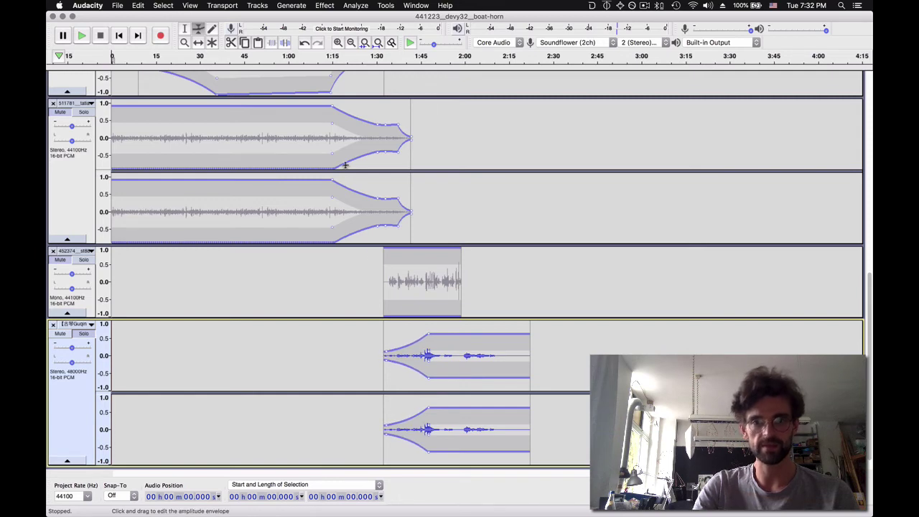
{"action": "left_click", "coordinate": [186, 31]}
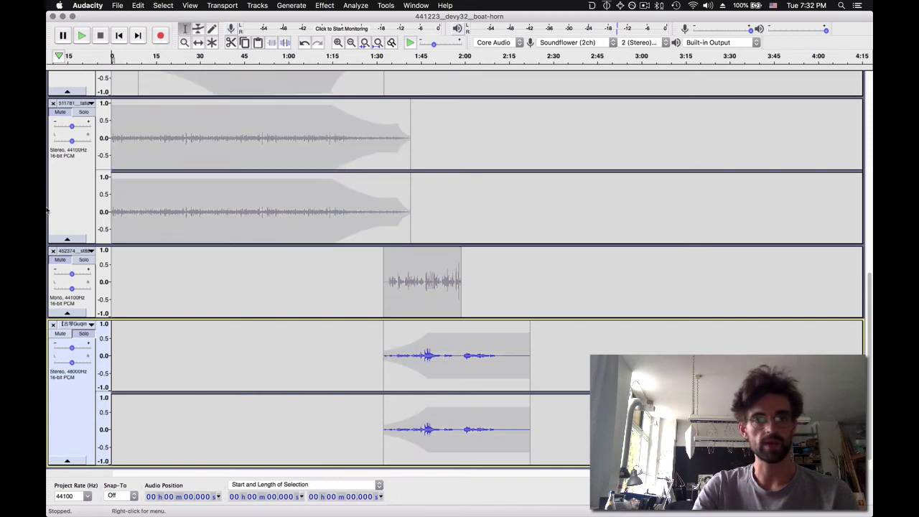
Turn off the guqin track's solo and play the full mix from about 1:16.1 to check the guqin entry.
{"action": "left_click", "coordinate": [85, 334]}
{"action": "left_click", "coordinate": [308, 272]}
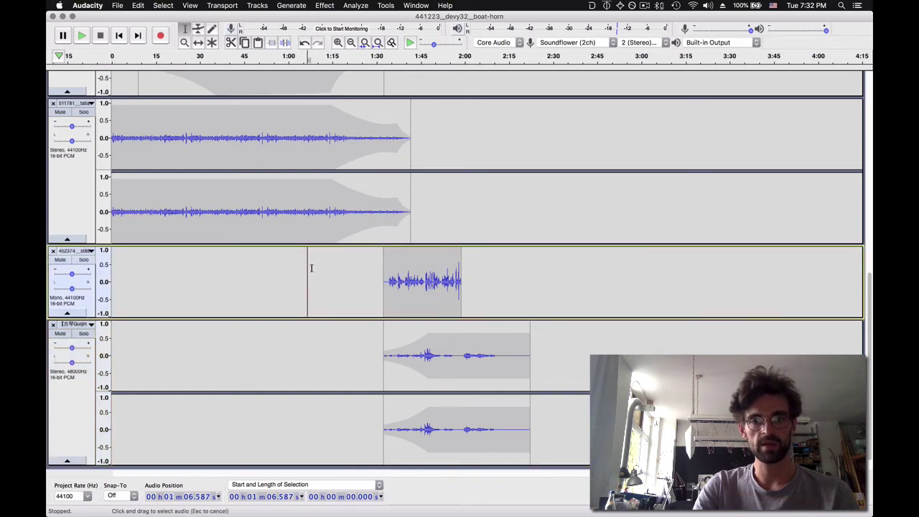
{"action": "scroll", "coordinate": [344, 190], "scroll_direction": "up", "scroll_amount": 10}
{"action": "left_click", "coordinate": [334, 112]}
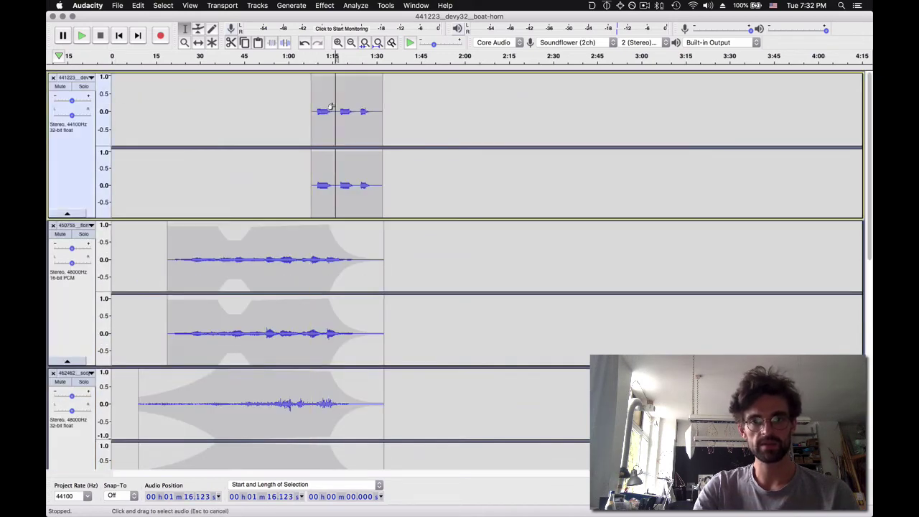
{"action": "key", "text": "space"}
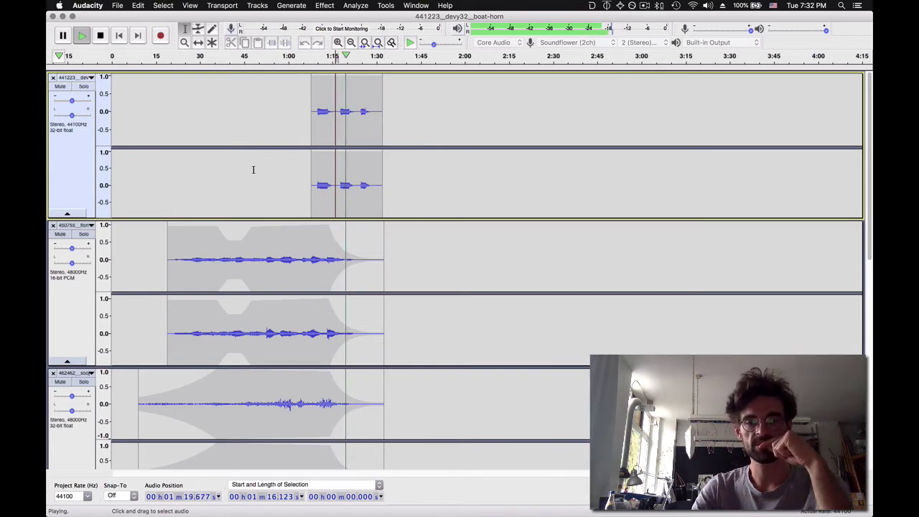
{"action": "scroll", "coordinate": [251, 169], "scroll_direction": "down", "scroll_amount": 4}
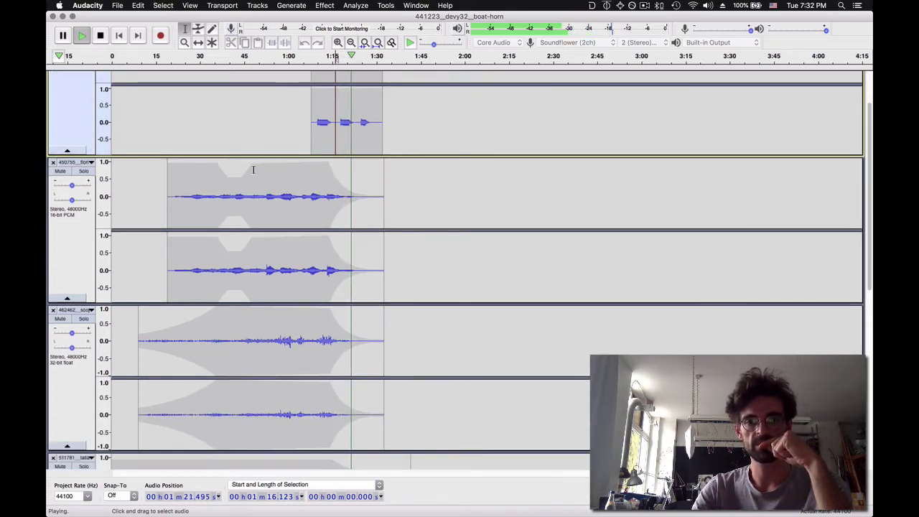
{"action": "scroll", "coordinate": [253, 169], "scroll_direction": "down", "scroll_amount": 4}
{"action": "scroll", "coordinate": [252, 169], "scroll_direction": "down", "scroll_amount": 4}
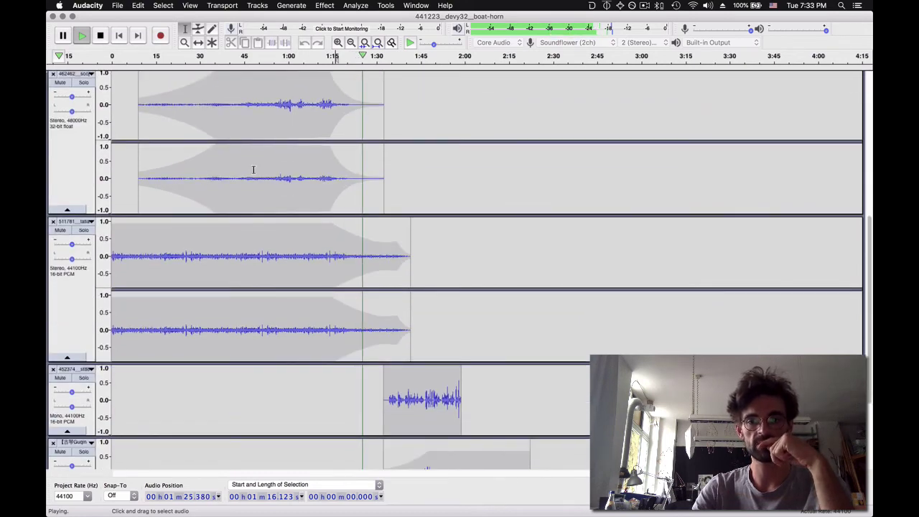
Listen through the mix, then replay the end of the poem clip from about 1:55.2 to locate its final sound.
{"action": "scroll", "coordinate": [252, 170], "scroll_direction": "down", "scroll_amount": 2}
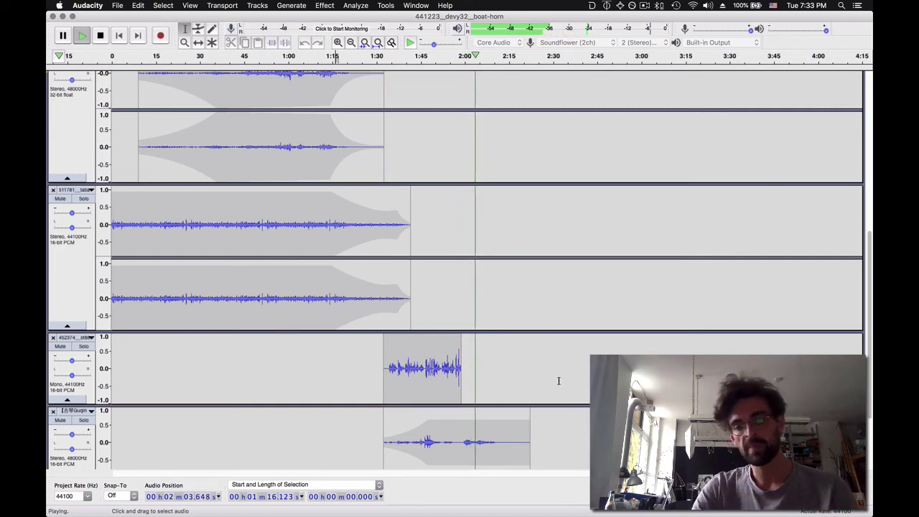
{"action": "key", "text": "space"}
{"action": "left_click", "coordinate": [452, 356]}
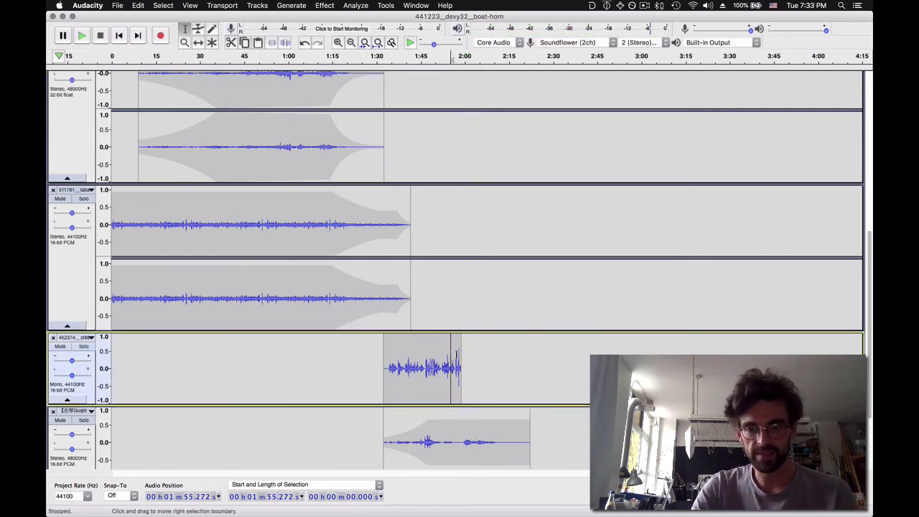
{"action": "scroll", "coordinate": [424, 379], "scroll_direction": "down", "scroll_amount": 4}
{"action": "scroll", "coordinate": [419, 378], "scroll_direction": "up", "scroll_amount": 8}
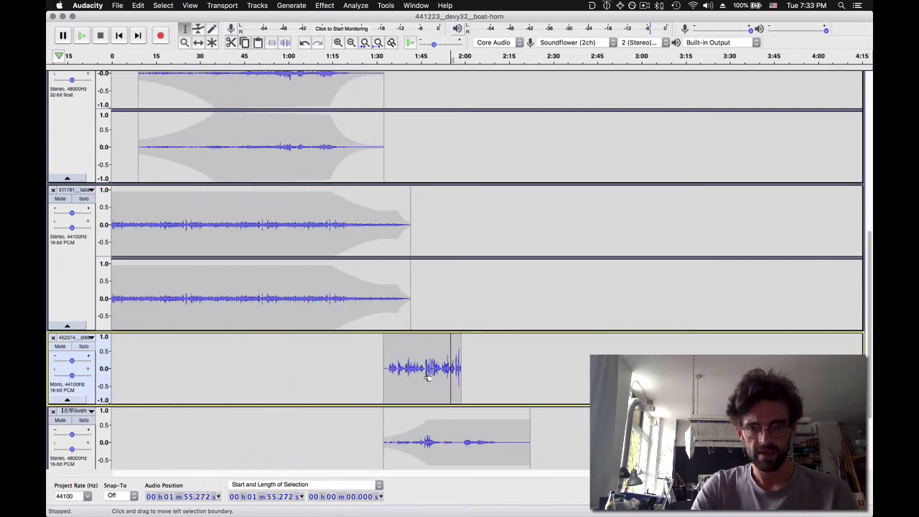
{"action": "scroll", "coordinate": [478, 378], "scroll_direction": "up", "scroll_amount": 2}
{"action": "scroll", "coordinate": [576, 381], "scroll_direction": "up", "scroll_amount": 2}
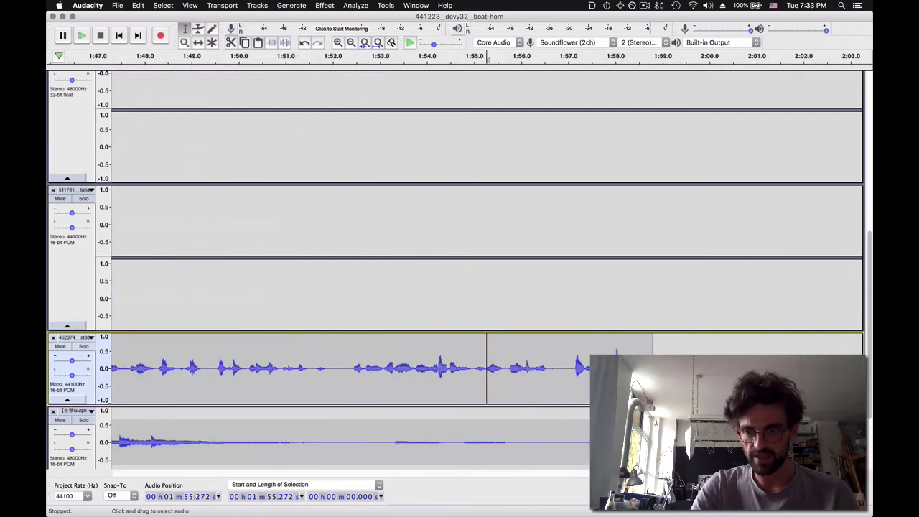
{"action": "left_click", "coordinate": [481, 366]}
{"action": "key", "text": "space"}
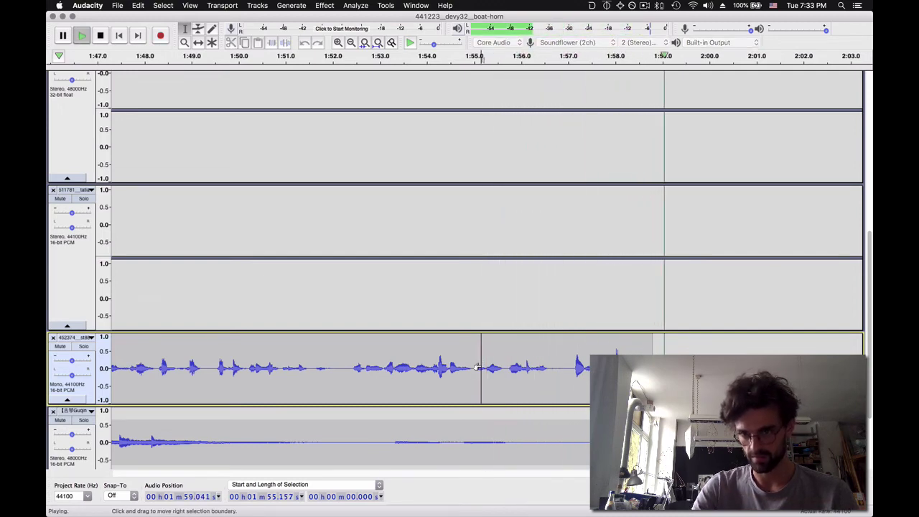
{"action": "key", "text": "space"}
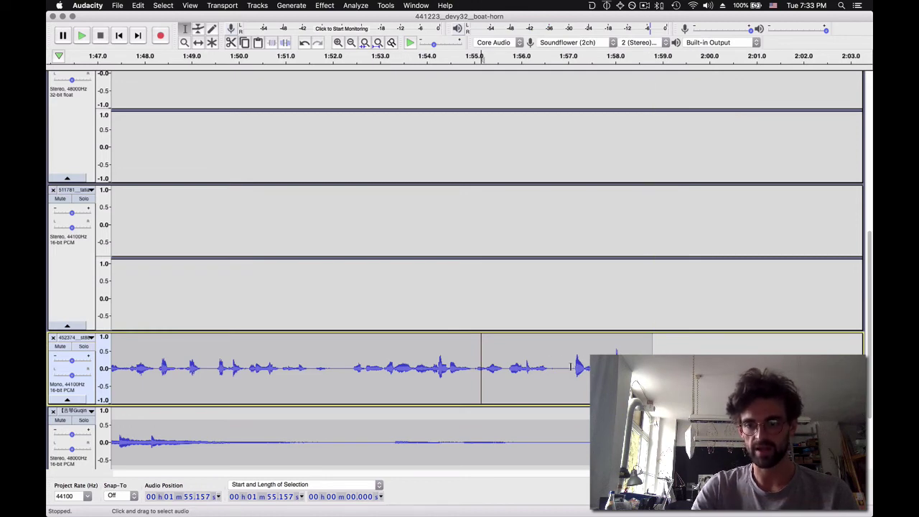
Delete the last part of the poem clip, from about 1:57.06 to its end.
{"action": "left_click_drag", "start_coordinate": [571, 366], "coordinate": [642, 366]}
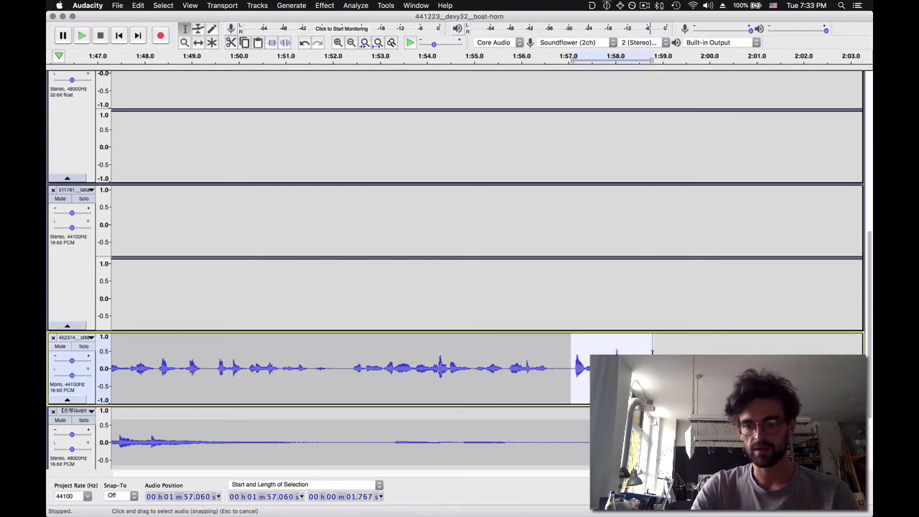
{"action": "scroll", "coordinate": [652, 350], "scroll_direction": "down", "scroll_amount": 1}
{"action": "key", "text": "Escape"}
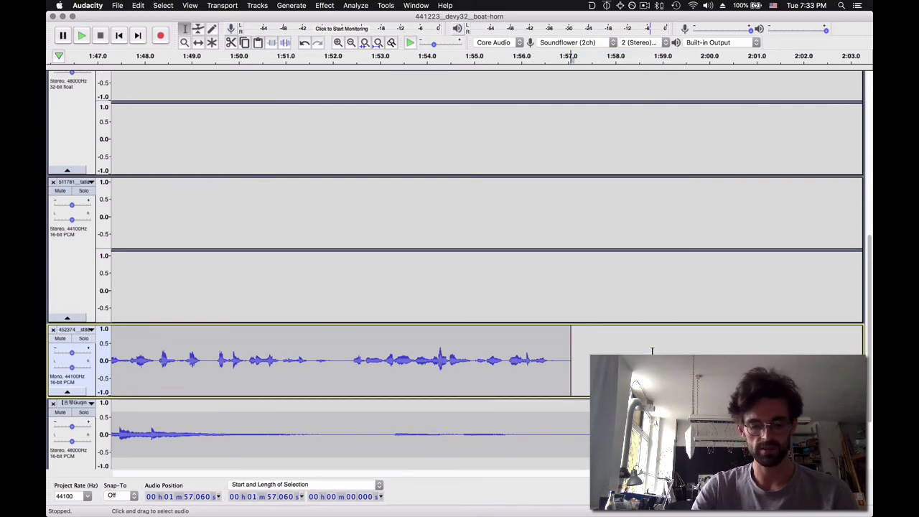
Play the mix from about 1:51.9 to check how the trimmed poem ends against the guqin.
{"action": "key", "text": "super+3"}
{"action": "key", "text": "super+3"}
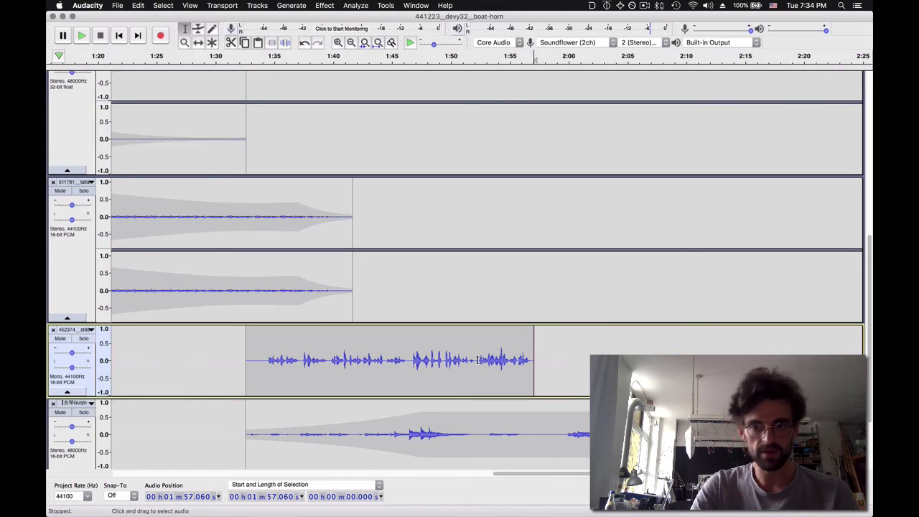
{"action": "key", "text": "space"}
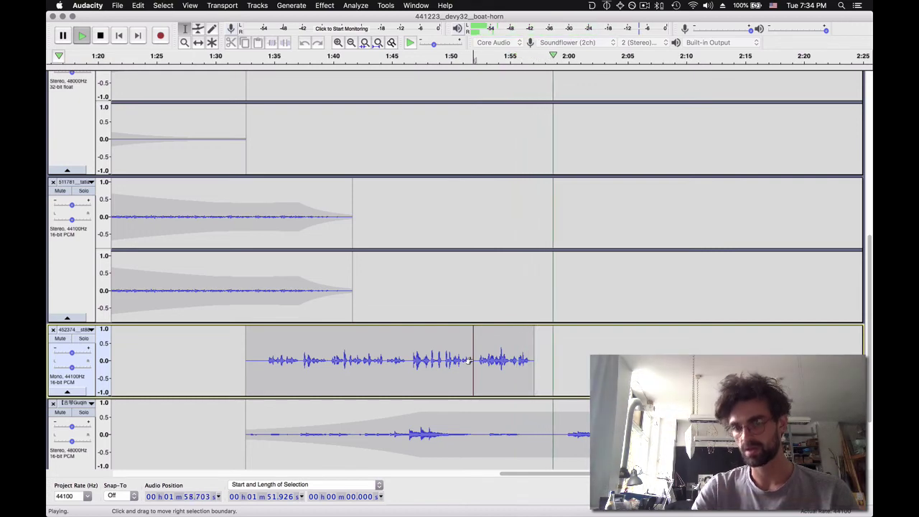
{"action": "key", "text": "space"}
Delete the guqin audio from about 1:58.5 to the end of its clip.
{"action": "left_click_drag", "start_coordinate": [551, 431], "coordinate": [831, 431]}
{"action": "scroll", "coordinate": [718, 431], "scroll_direction": "down", "scroll_amount": 3}
{"action": "left_click", "coordinate": [567, 416]}
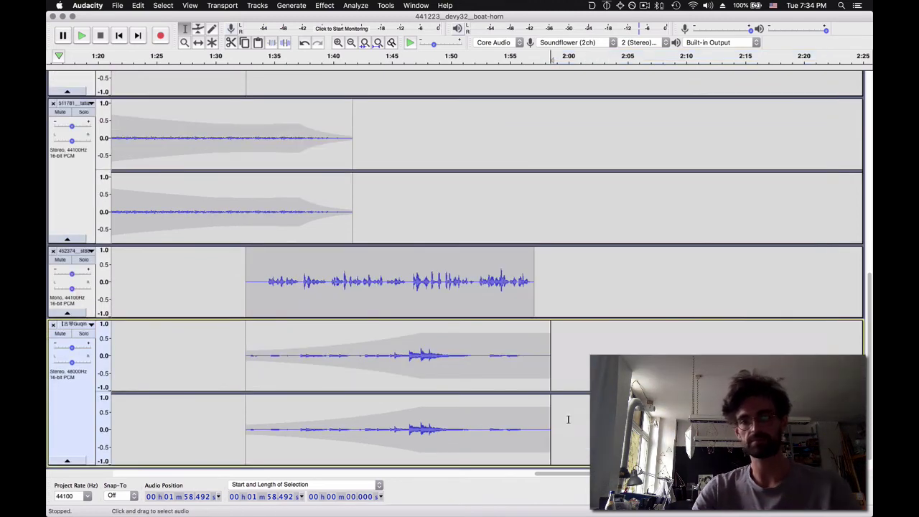
Review the full arrangement, from the boat horn track down to the guqin track, across the whole timeline.
{"action": "scroll", "coordinate": [243, 339], "scroll_direction": "up", "scroll_amount": 10}
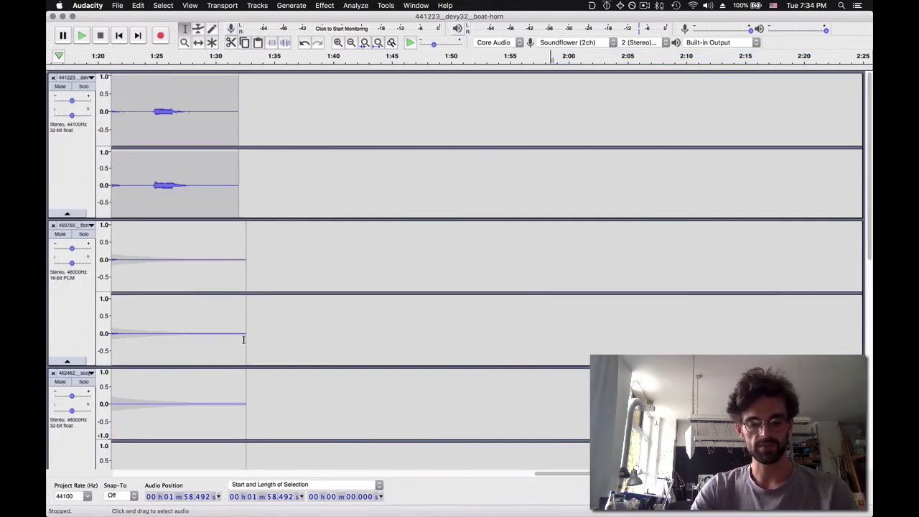
{"action": "scroll", "coordinate": [243, 340], "scroll_direction": "down", "scroll_amount": 10}
{"action": "key", "text": "super+3"}
{"action": "key", "text": "super+3"}
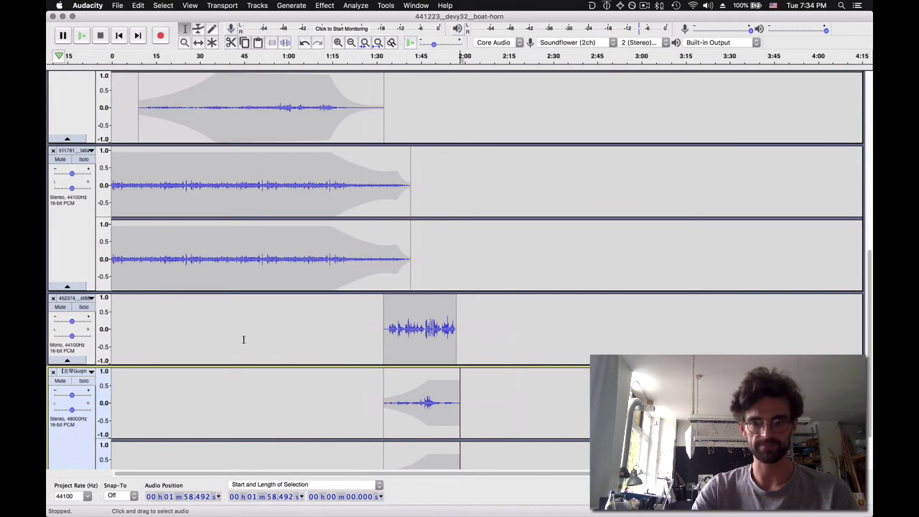
{"action": "key", "text": "super+3"}
{"action": "scroll", "coordinate": [184, 342], "scroll_direction": "up", "scroll_amount": 10}
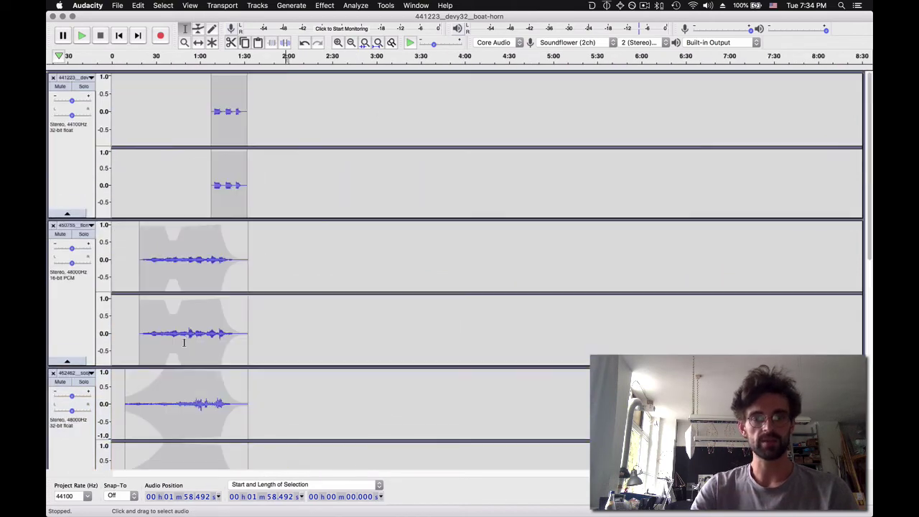
{"action": "scroll", "coordinate": [184, 343], "scroll_direction": "down", "scroll_amount": 10}
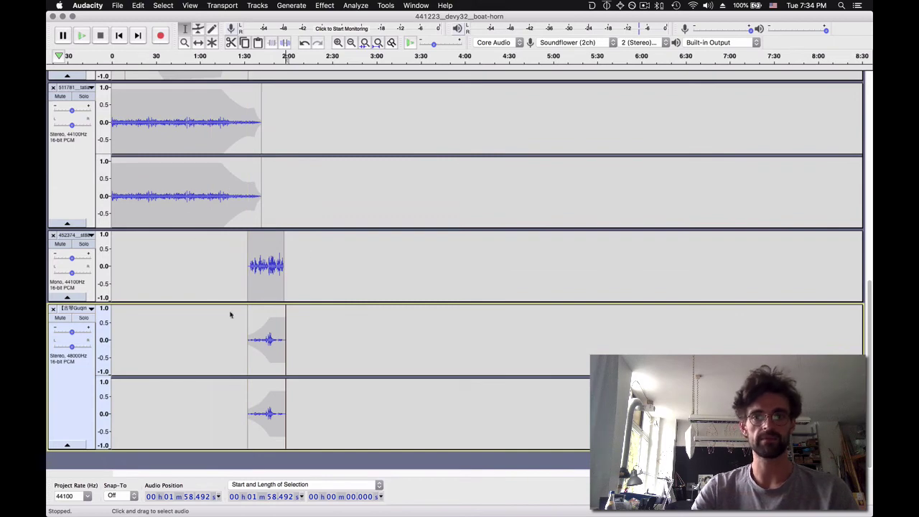
Save the Audacity project as my-sea-poem.aup in the commlab_5 folder.
{"action": "key", "text": "super+s"}
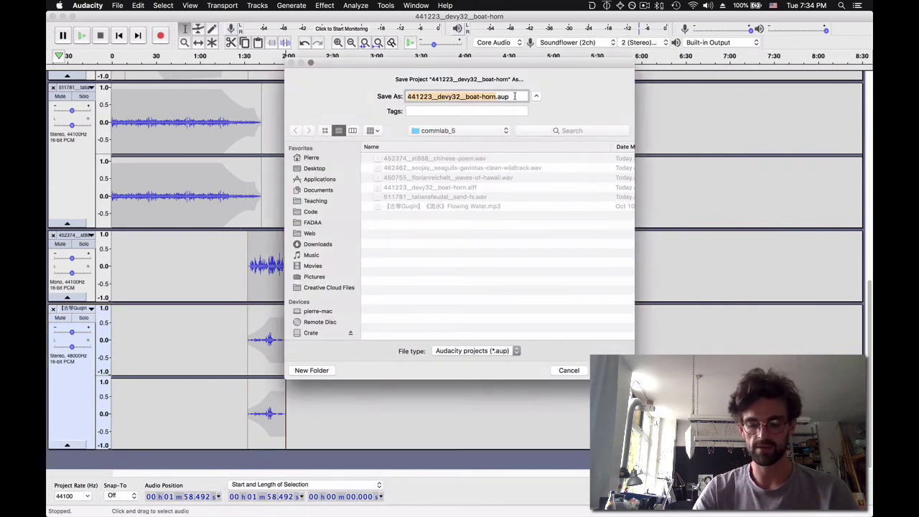
{"action": "type", "text": "my-sea-"}
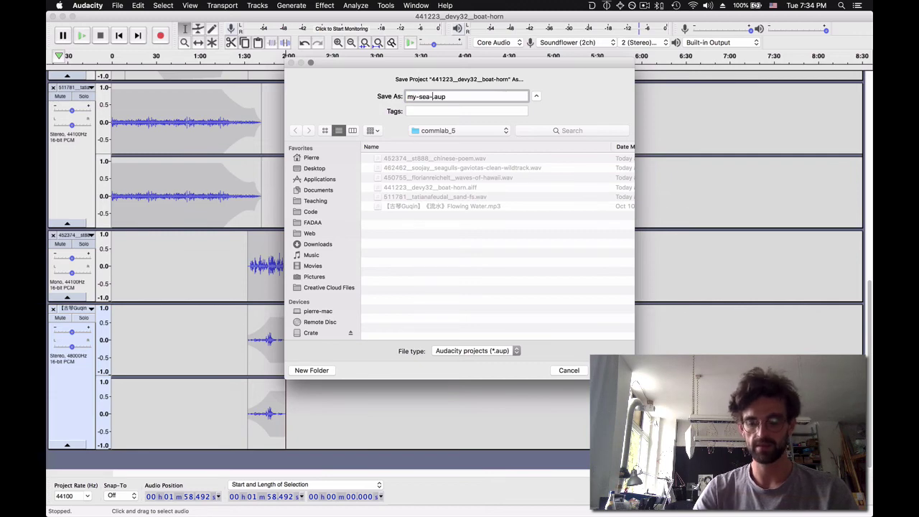
{"action": "type", "text": "poem"}
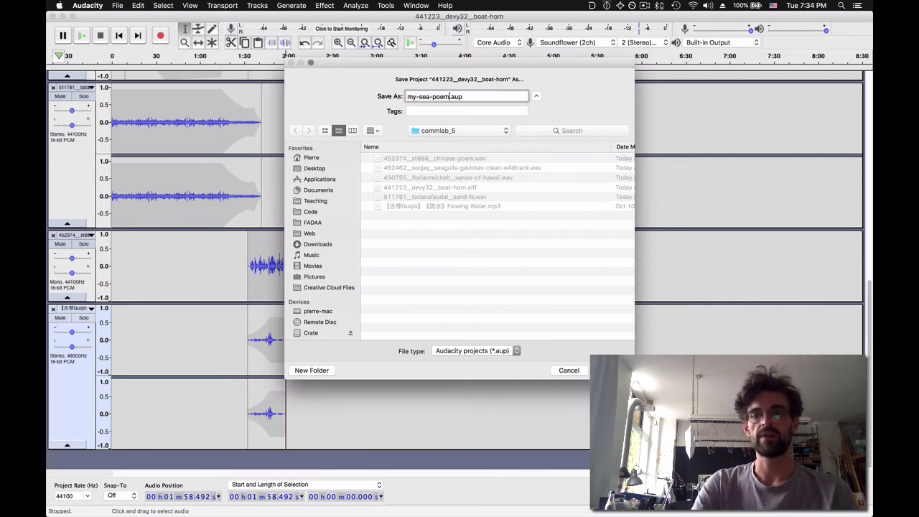
{"action": "key", "text": "Return"}
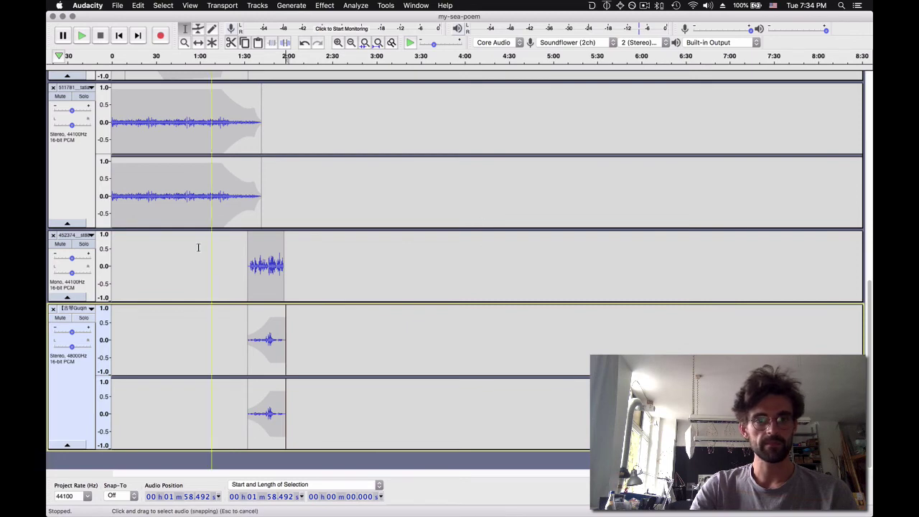
Set up an Ogg Vorbis export named my-sea-poem.ogg in the commlab_5 folder, at quality 10.
{"action": "left_click", "coordinate": [117, 5]}
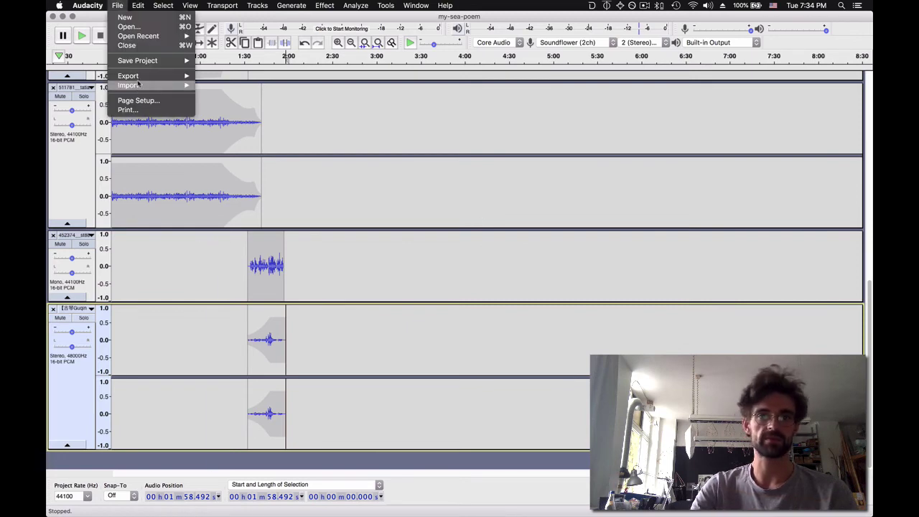
{"action": "mouse_move", "coordinate": [136, 80]}
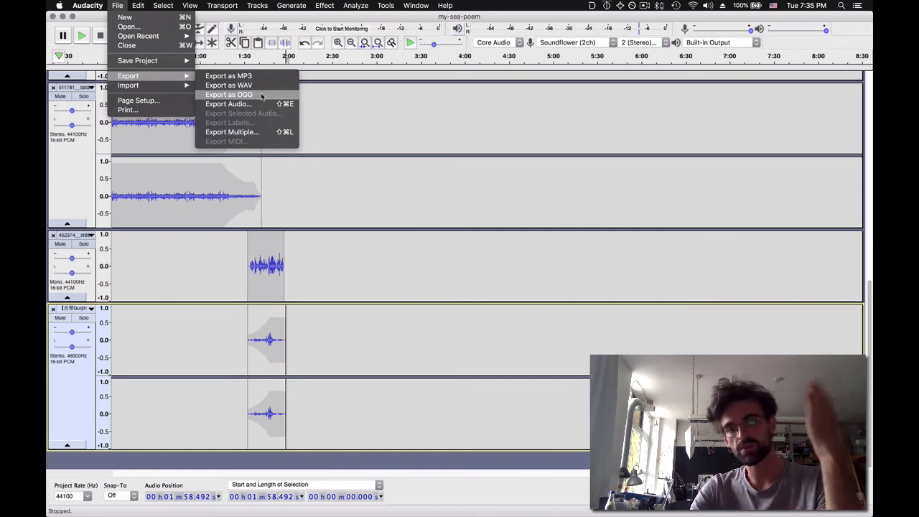
{"action": "left_click", "coordinate": [262, 96]}
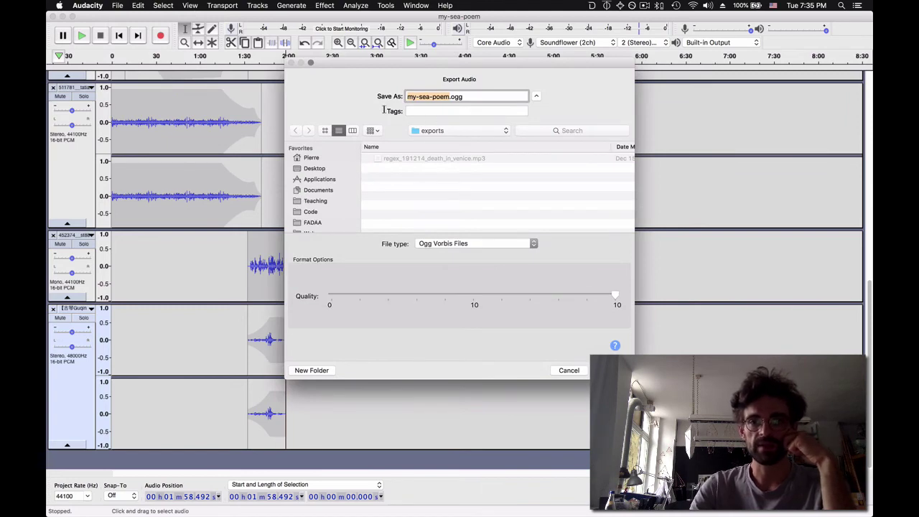
{"action": "left_click", "coordinate": [318, 189]}
{"action": "left_click", "coordinate": [316, 168]}
{"action": "double_click", "coordinate": [431, 158]}
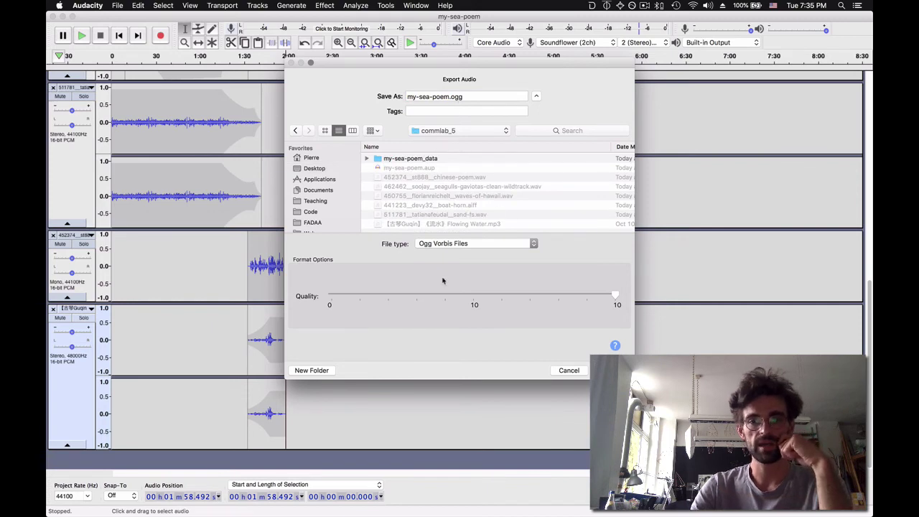
{"action": "key", "text": "Return"}
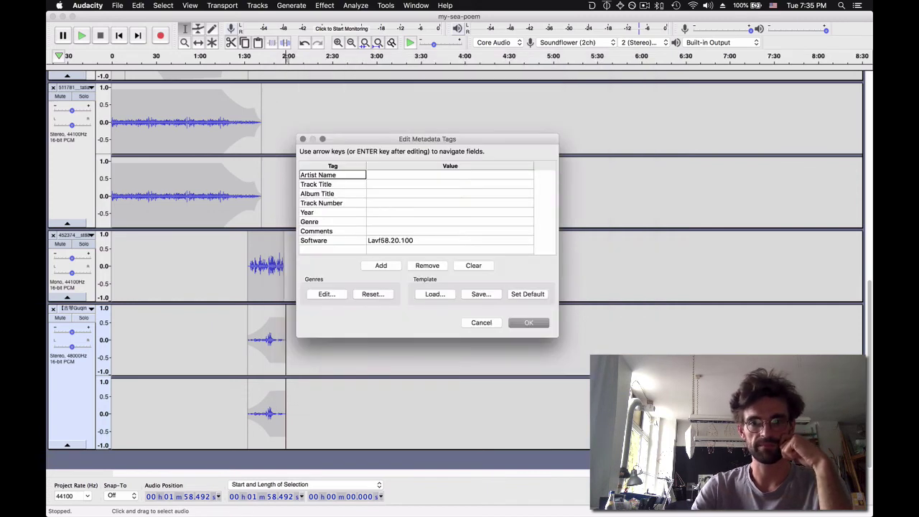
Fill in the export metadata with the artist's name, track title "Sea Poem", album title "idk" and track number 1.
{"action": "left_click", "coordinate": [393, 241]}
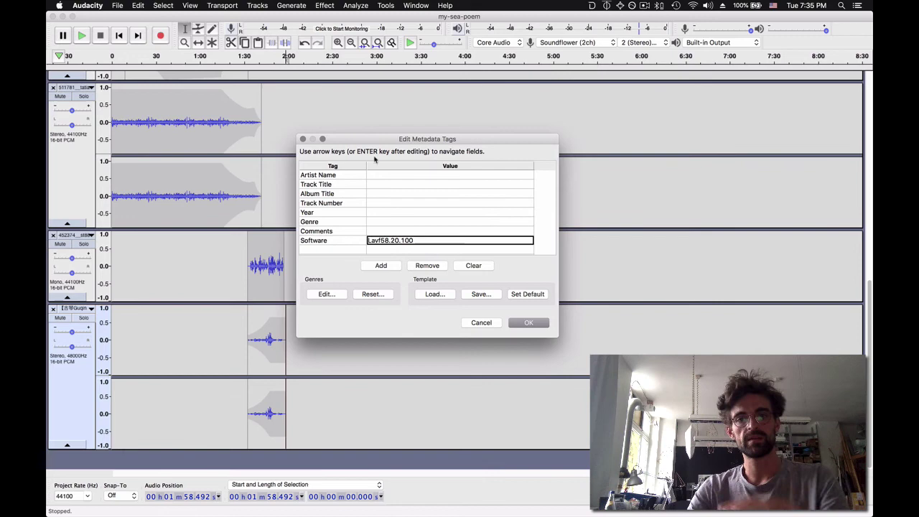
{"action": "left_click", "coordinate": [373, 178]}
{"action": "type", "text": "Pierre"}
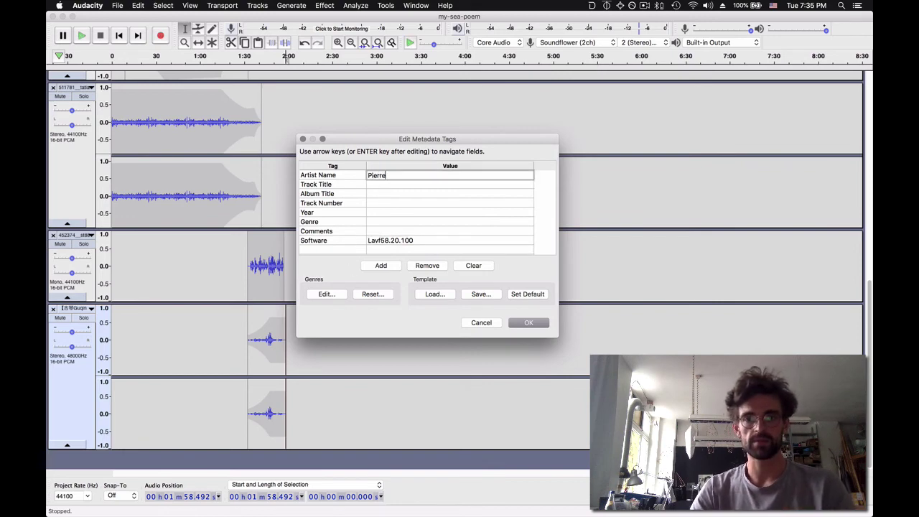
{"action": "key", "text": "Tab"}
{"action": "key", "text": "Tab"}
{"action": "type", "text": "Sea Poem"}
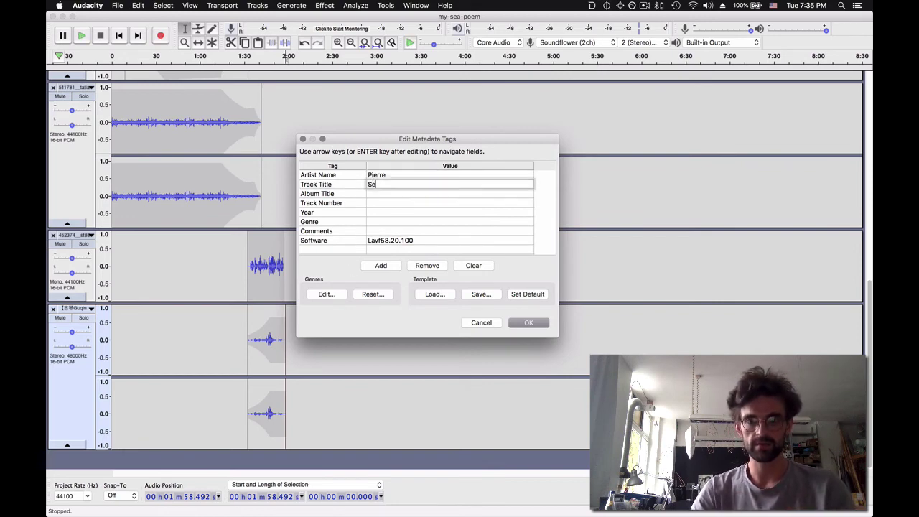
{"action": "key", "text": "Tab"}
{"action": "key", "text": "Tab"}
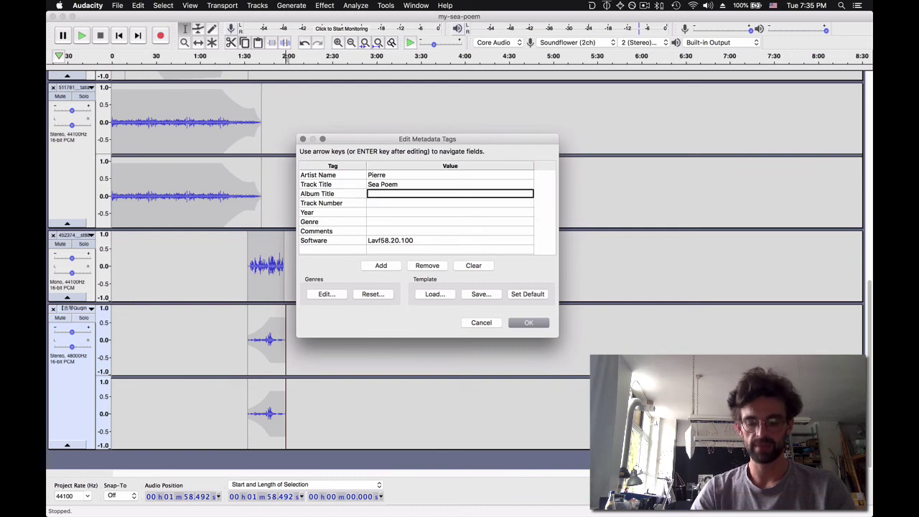
{"action": "type", "text": "idk"}
{"action": "key", "text": "Tab"}
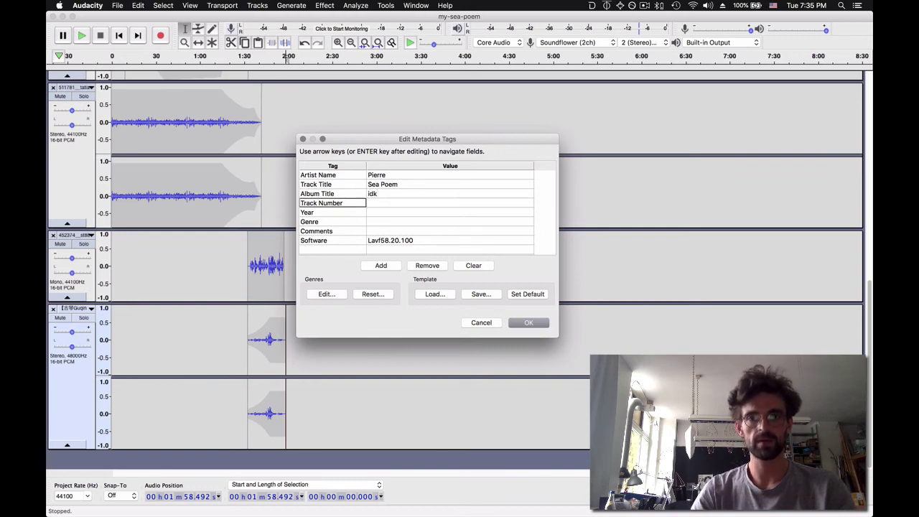
{"action": "key", "text": "Tab"}
{"action": "type", "text": "1"}
{"action": "key", "text": "Tab"}
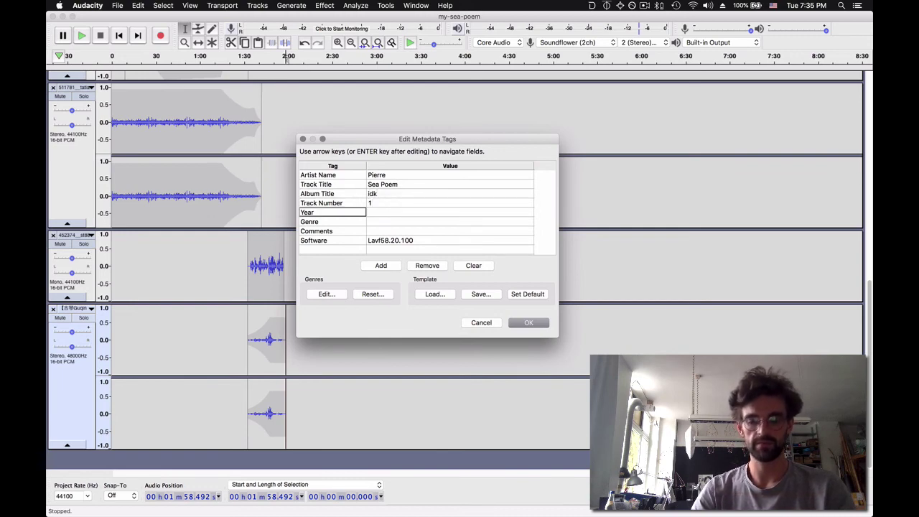
Set the metadata year to 2021, genre to "wtf" and comments to "none", and complete the export.
{"action": "key", "text": "Tab"}
{"action": "type", "text": "2021"}
{"action": "key", "text": "Tab"}
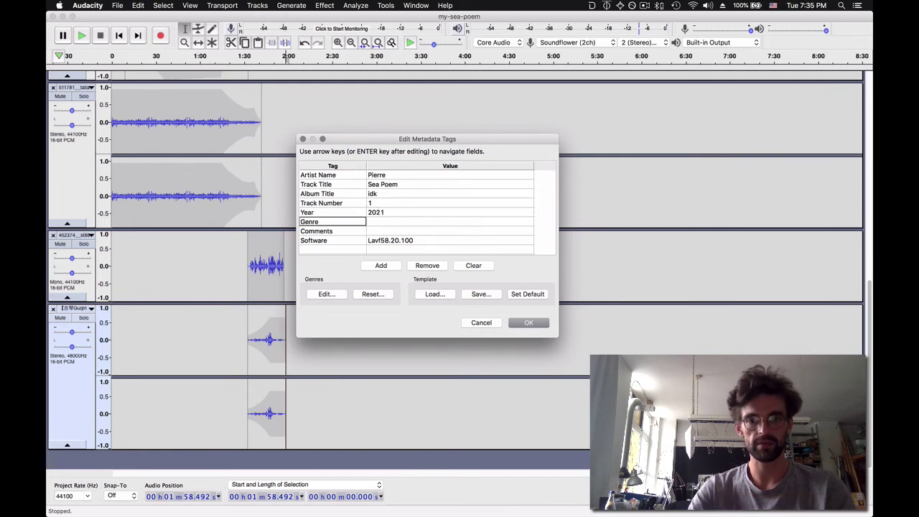
{"action": "key", "text": "Tab"}
{"action": "type", "text": "wtf"}
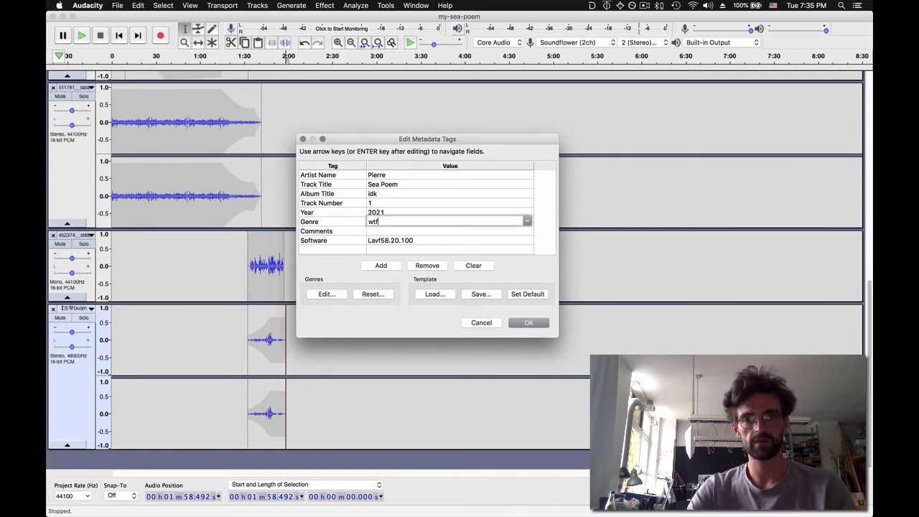
{"action": "key", "text": "Tab"}
{"action": "key", "text": "Tab"}
{"action": "type", "text": "none"}
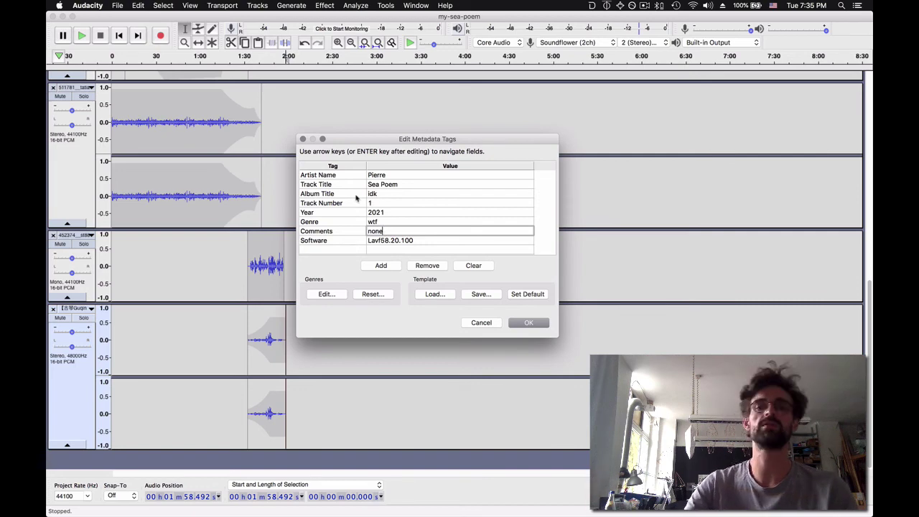
{"action": "left_click", "coordinate": [529, 323]}
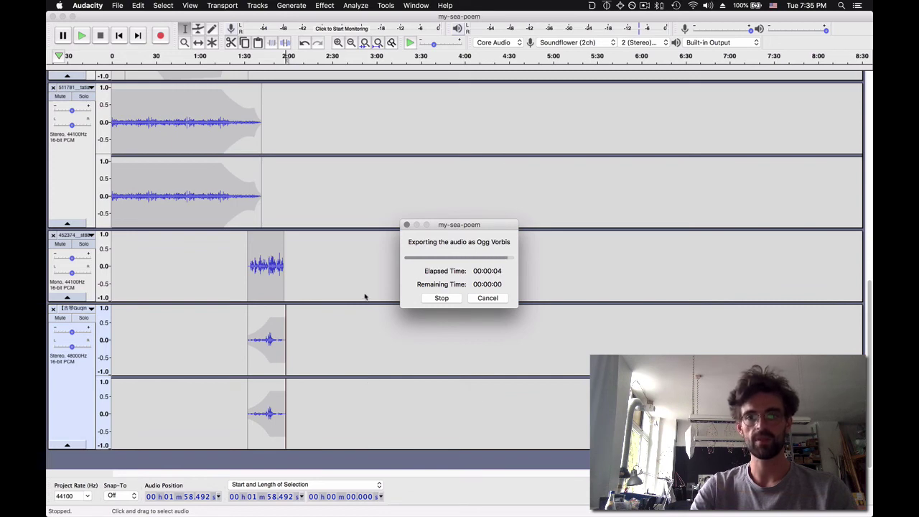
Switch to Finder and open the exported my-sea-poem.ogg from the commlab_5 folder with VLC.
{"action": "key", "text": "super+Tab"}
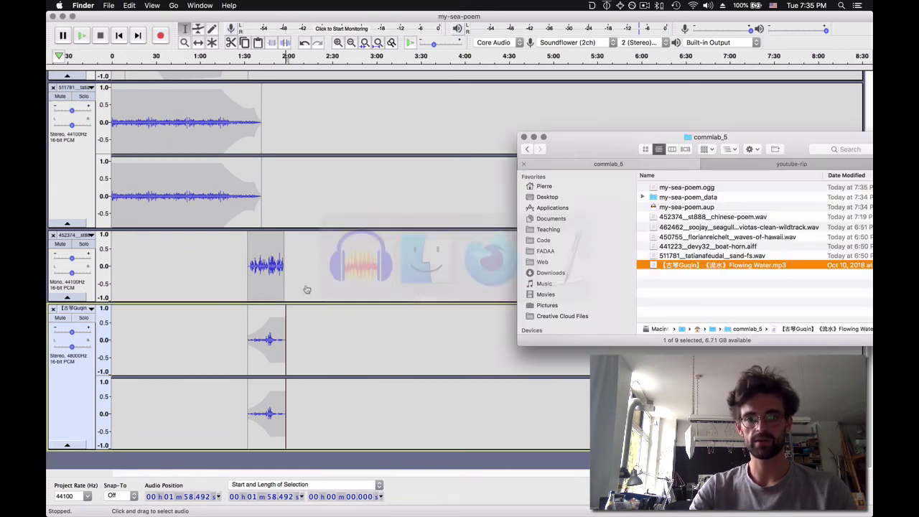
{"action": "left_click_drag", "start_coordinate": [603, 142], "coordinate": [483, 150]}
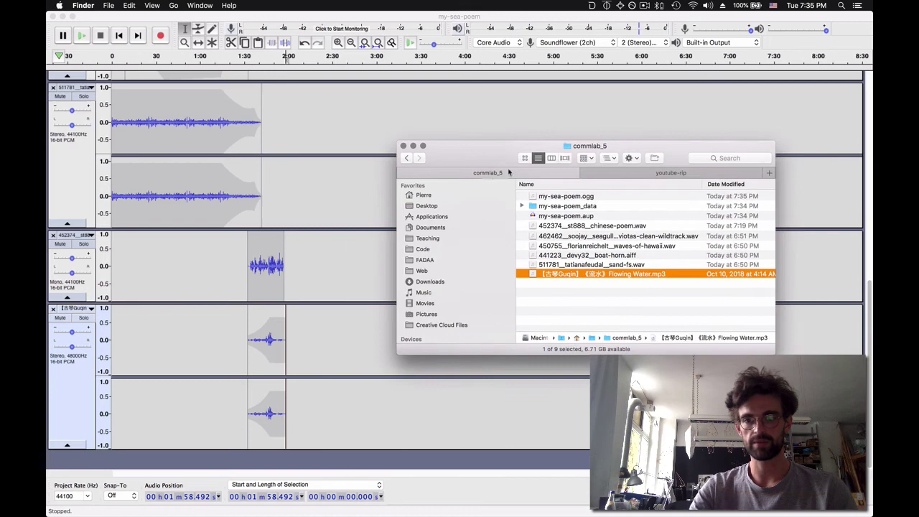
{"action": "left_click", "coordinate": [607, 196]}
{"action": "right_click", "coordinate": [610, 196]}
{"action": "mouse_move", "coordinate": [617, 209]}
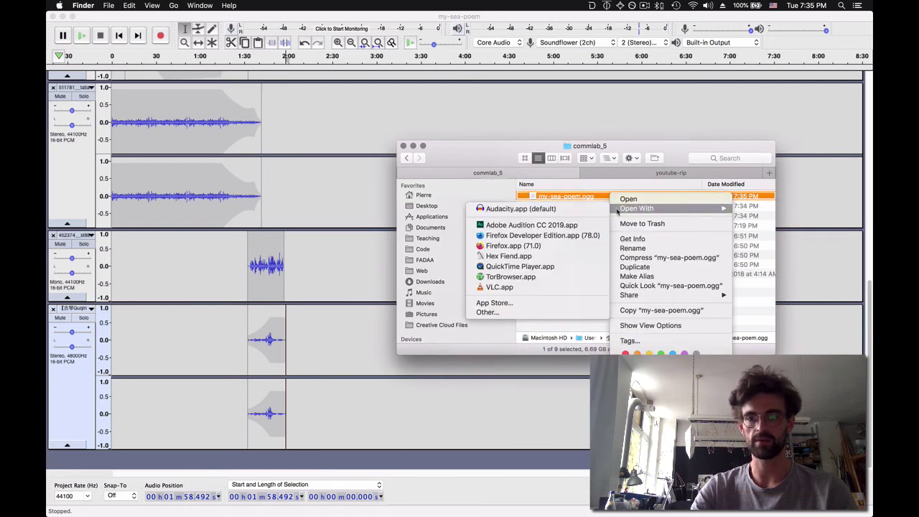
{"action": "left_click", "coordinate": [543, 289]}
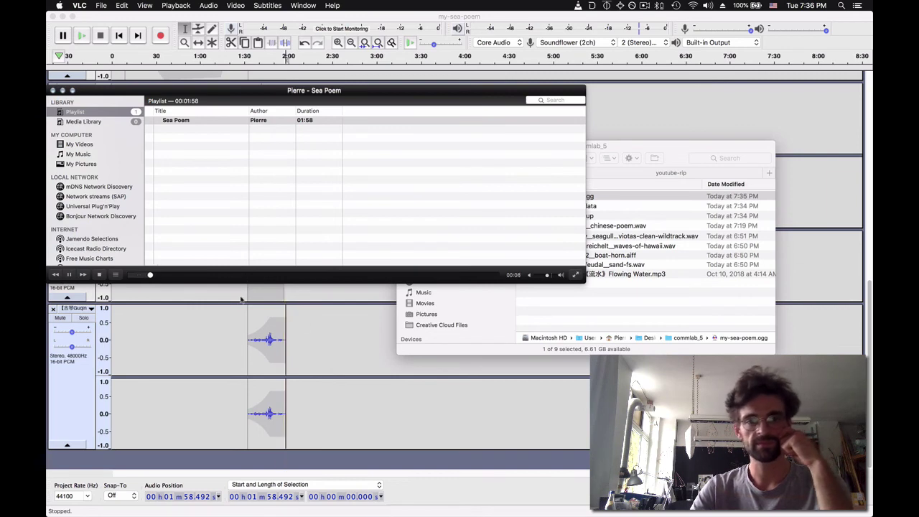
Skip forward through the Sea Poem playback in stages, past 01:10, and listen to the rest of the track.
{"action": "left_click", "coordinate": [259, 275]}
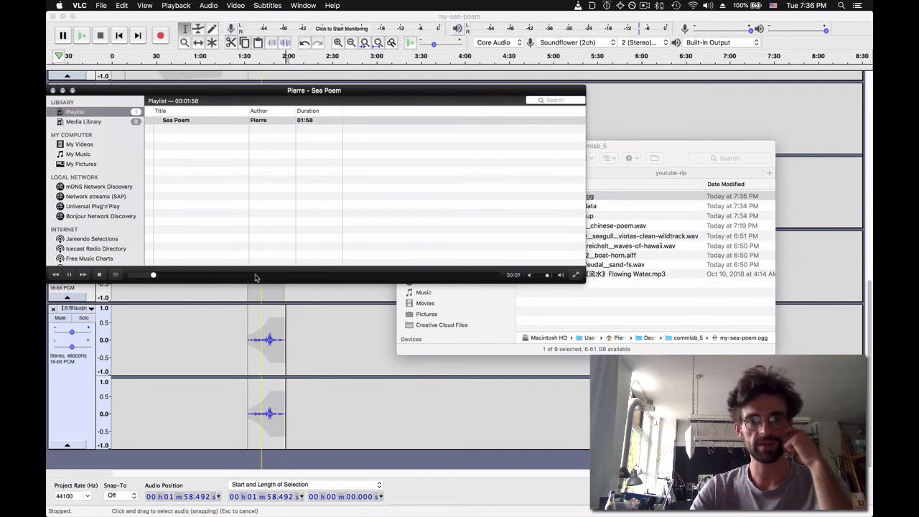
{"action": "left_click", "coordinate": [349, 276]}
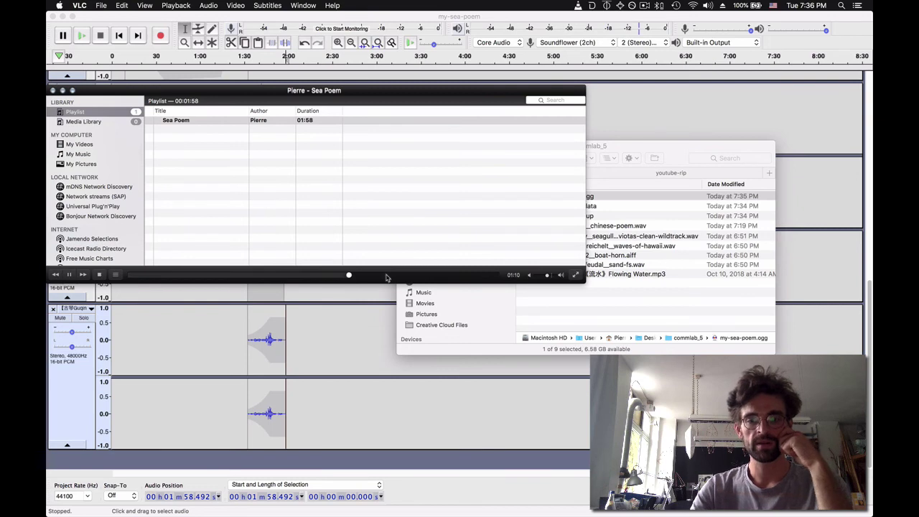
{"action": "left_click", "coordinate": [376, 276]}
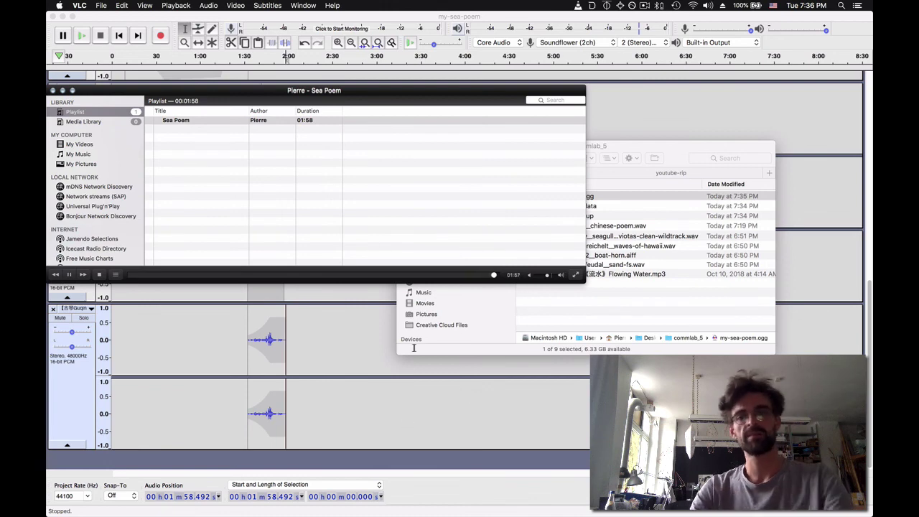
Switch to the commlab_sound_design.txt notes in TextEdit and review the "exports" and "envelopes" topics, working back towards "effects".
{"action": "key", "text": "super+Tab"}
{"action": "key", "text": "super+Tab"}
{"action": "key", "text": "super+Tab"}
{"action": "key", "text": "super+Tab"}
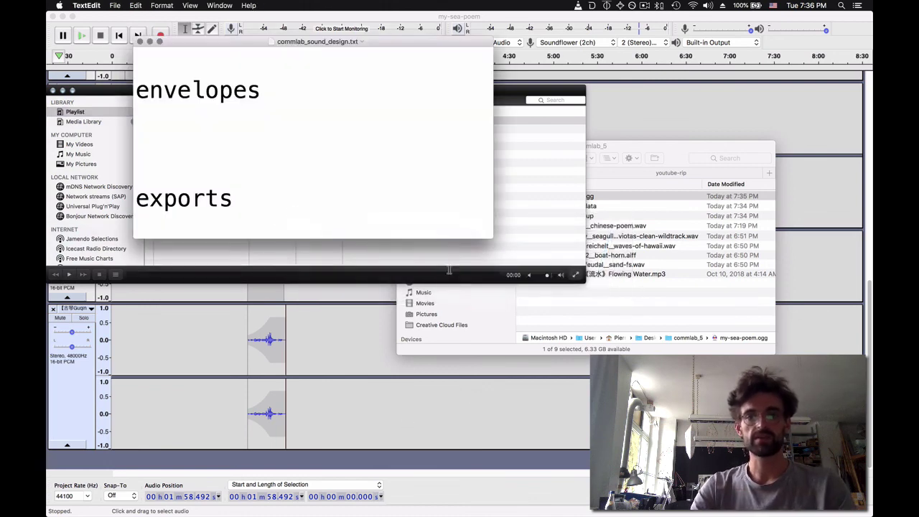
{"action": "scroll", "coordinate": [258, 148], "scroll_direction": "down", "scroll_amount": 1}
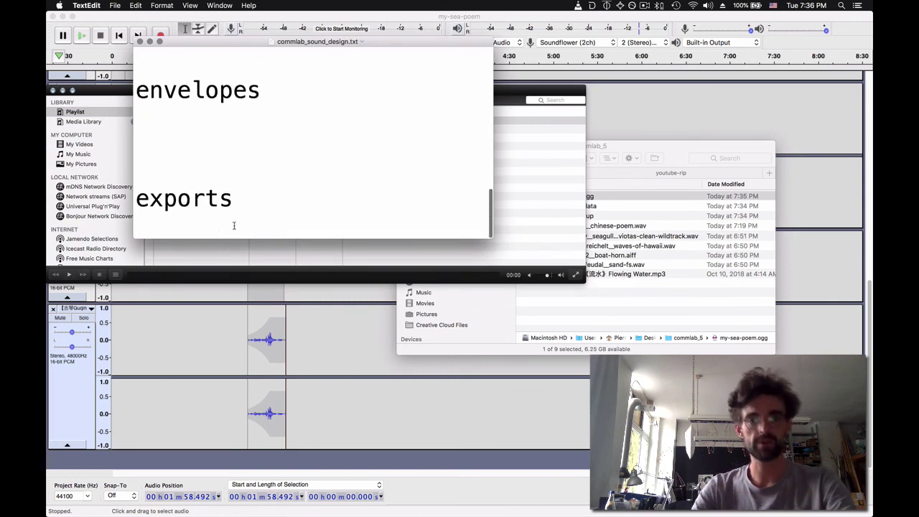
{"action": "left_click_drag", "start_coordinate": [232, 223], "coordinate": [239, 205]}
{"action": "left_click", "coordinate": [278, 101]}
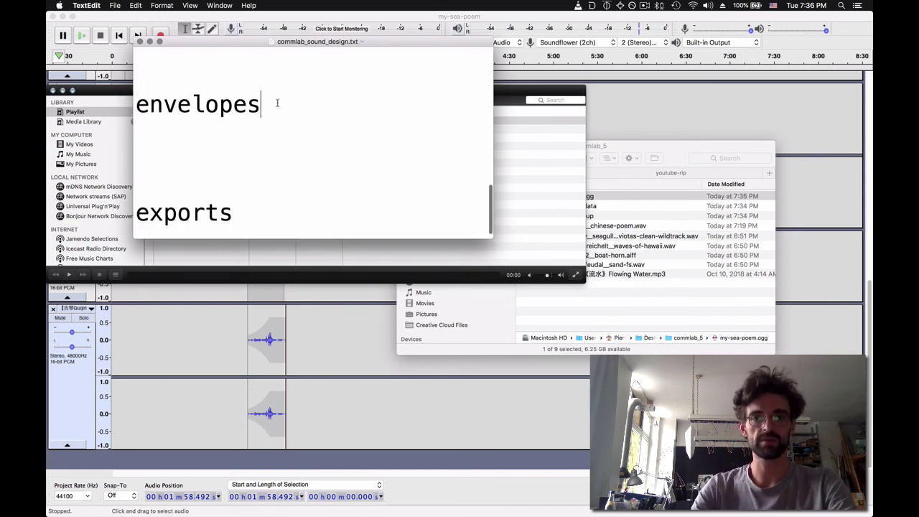
{"action": "scroll", "coordinate": [280, 144], "scroll_direction": "up", "scroll_amount": 3}
{"action": "scroll", "coordinate": [229, 186], "scroll_direction": "up", "scroll_amount": 3}
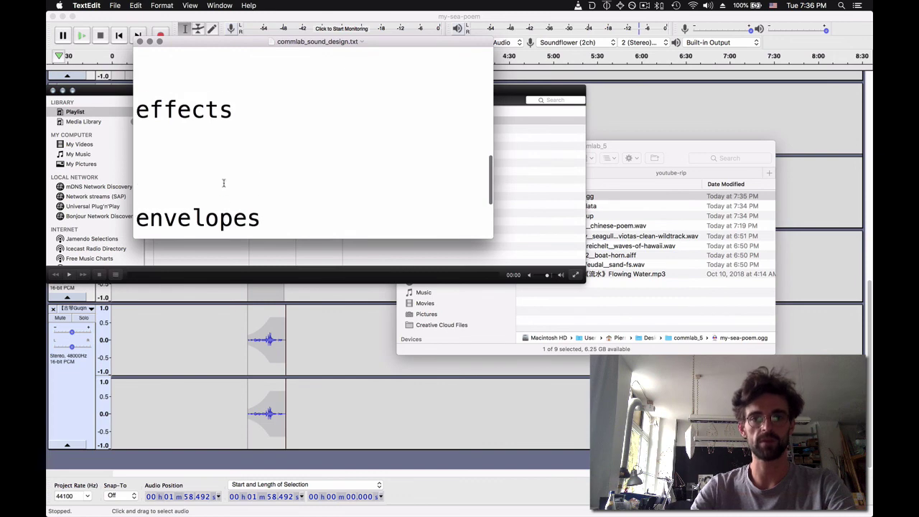
Review the "effects" and "noise removal" topics in the notes, highlighting each one in turn.
{"action": "double_click", "coordinate": [232, 147]}
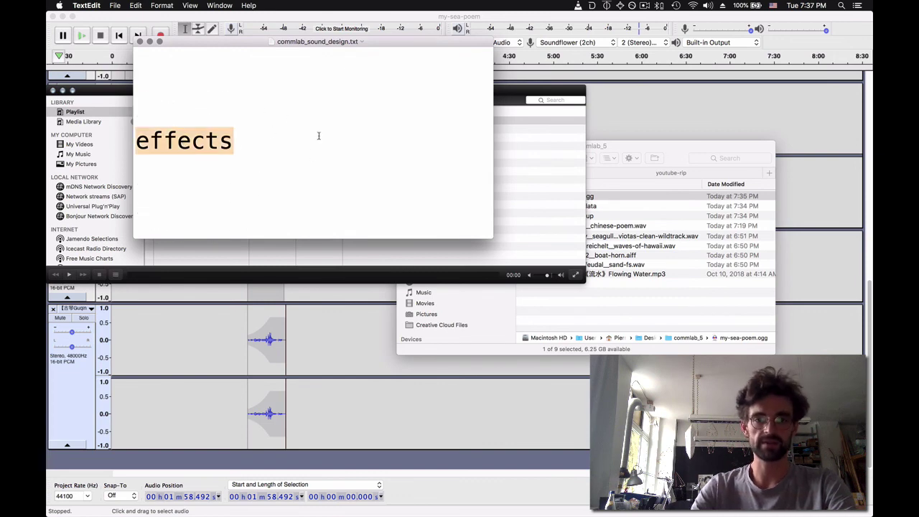
{"action": "left_click", "coordinate": [248, 135]}
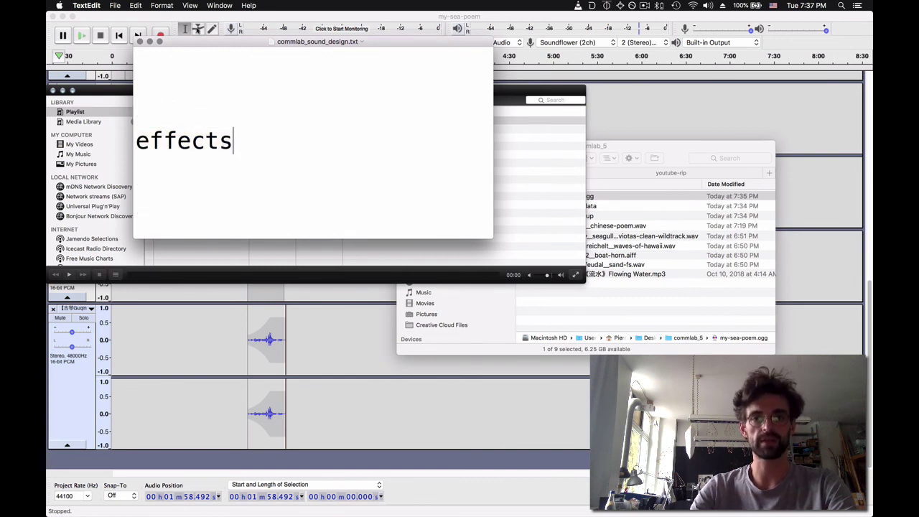
{"action": "scroll", "coordinate": [268, 140], "scroll_direction": "up", "scroll_amount": 1}
{"action": "scroll", "coordinate": [254, 171], "scroll_direction": "up", "scroll_amount": 1}
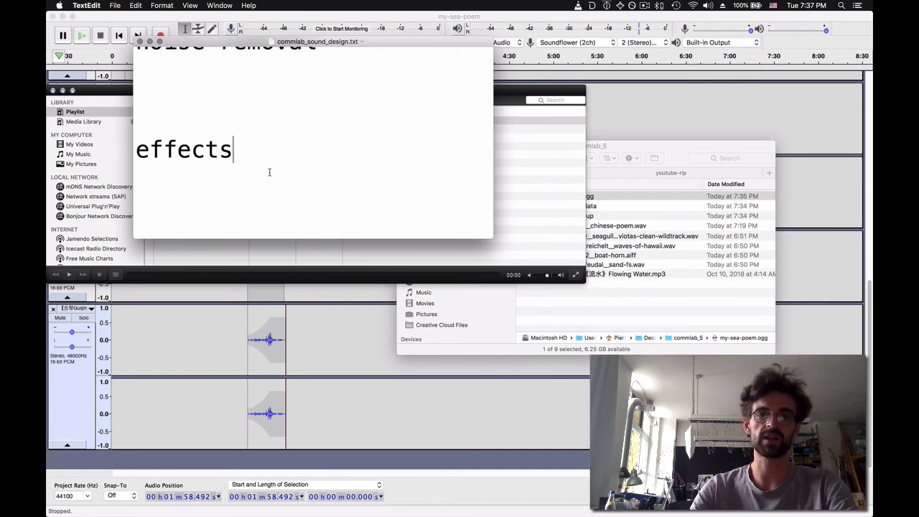
{"action": "scroll", "coordinate": [269, 171], "scroll_direction": "up", "scroll_amount": 3}
{"action": "triple_click", "coordinate": [333, 96]}
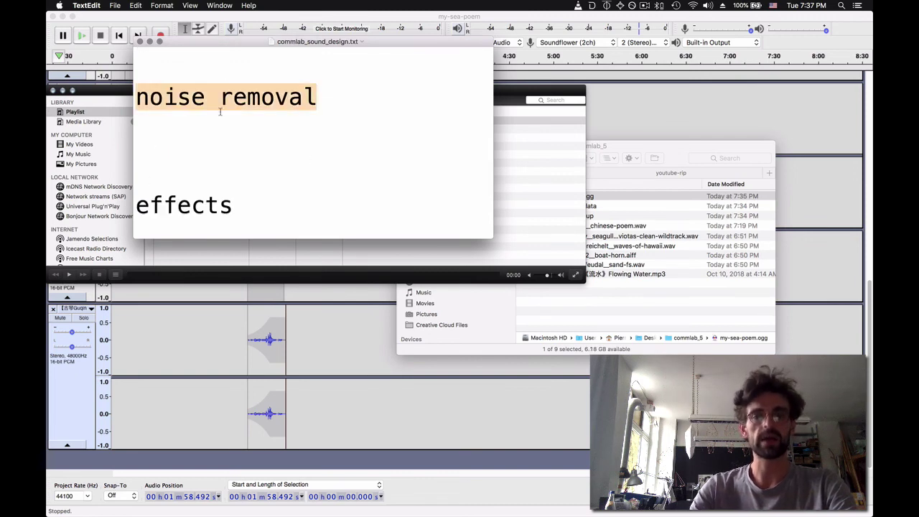
{"action": "left_click", "coordinate": [351, 97]}
{"action": "scroll", "coordinate": [324, 79], "scroll_direction": "up", "scroll_amount": 3}
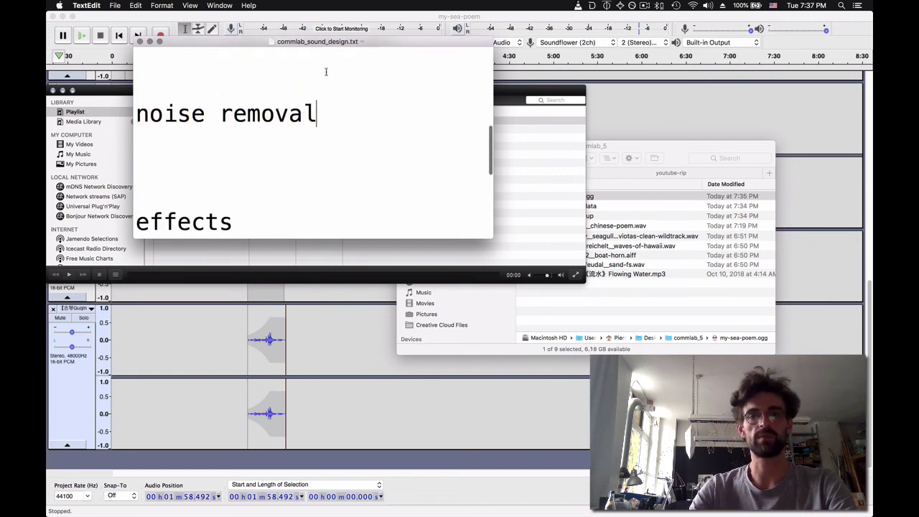
Highlight "multitrack editing" and "interface overview" in the notes while reviewing them, and return to the "INTRO TO SOUND DESIGN" heading.
{"action": "scroll", "coordinate": [326, 103], "scroll_direction": "up", "scroll_amount": 1}
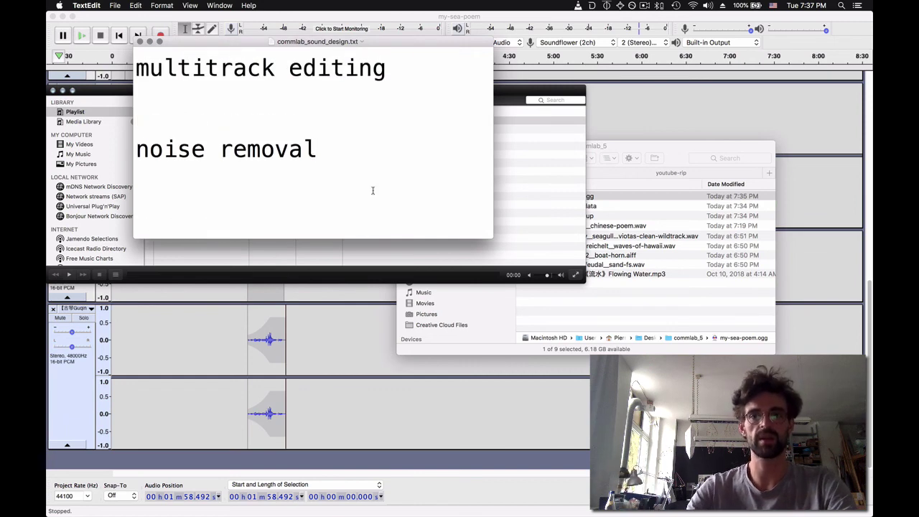
{"action": "scroll", "coordinate": [394, 91], "scroll_direction": "up", "scroll_amount": 3}
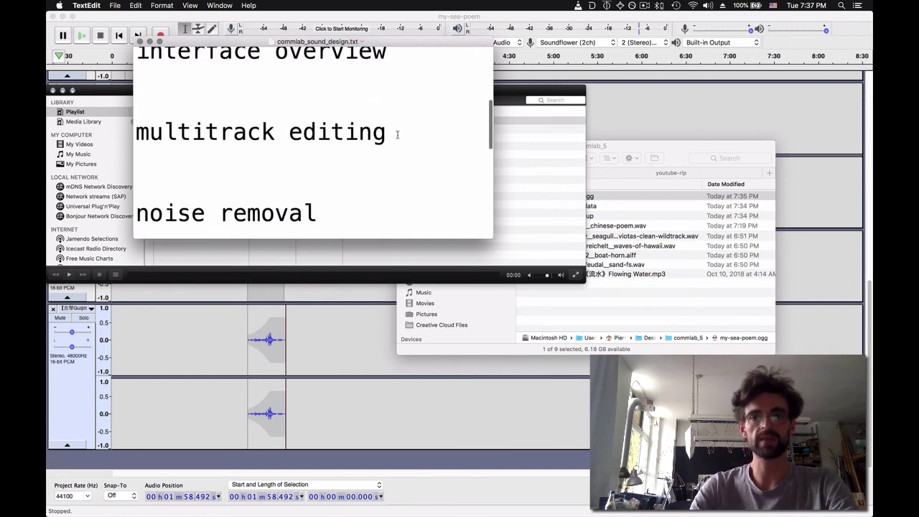
{"action": "left_click_drag", "start_coordinate": [391, 133], "coordinate": [141, 135]}
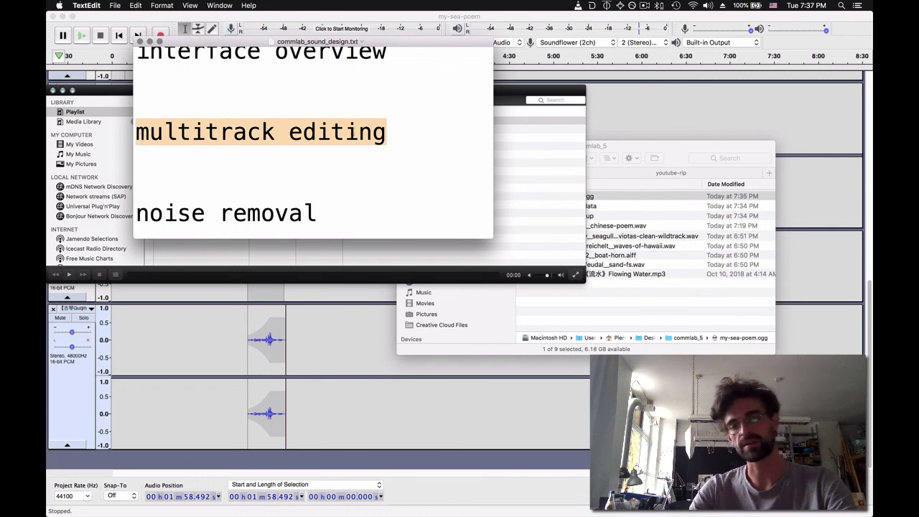
{"action": "scroll", "coordinate": [204, 161], "scroll_direction": "up", "scroll_amount": 3}
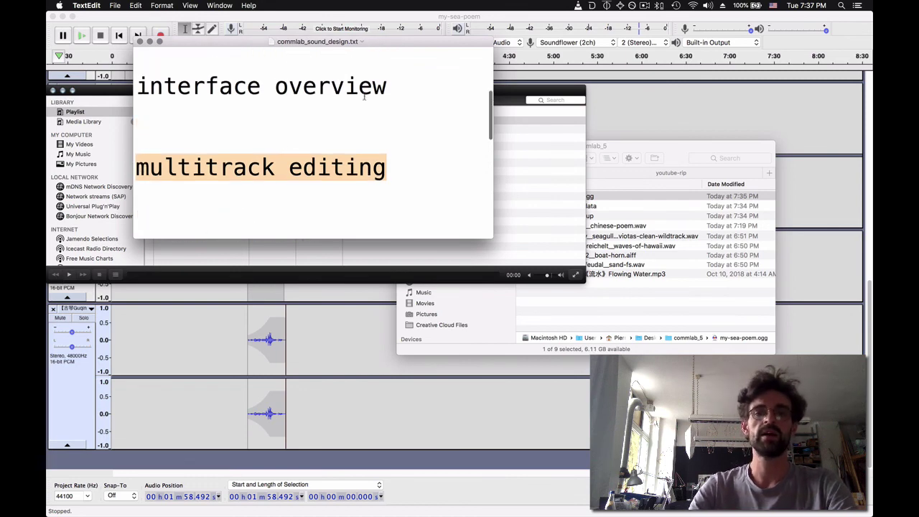
{"action": "left_click_drag", "start_coordinate": [388, 87], "coordinate": [138, 87]}
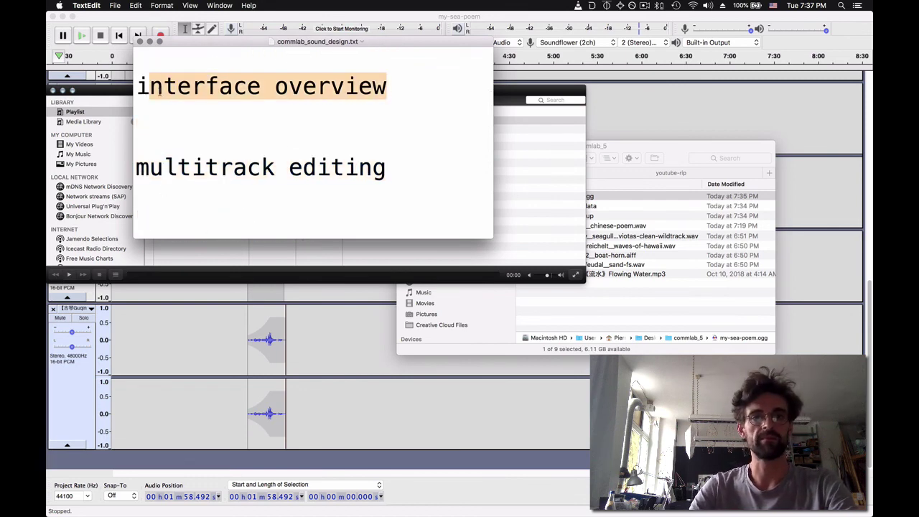
{"action": "left_click", "coordinate": [136, 86]}
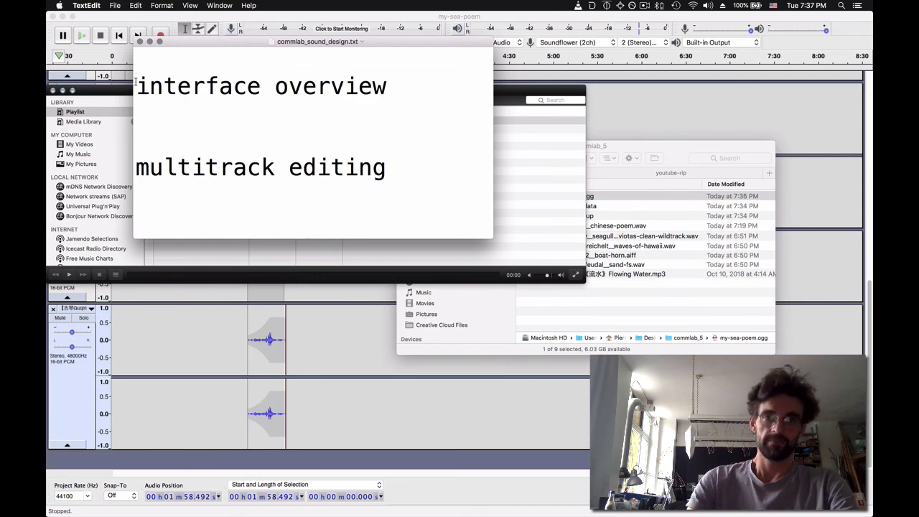
{"action": "left_click", "coordinate": [388, 87]}
{"action": "scroll", "coordinate": [388, 89], "scroll_direction": "up", "scroll_amount": 5}
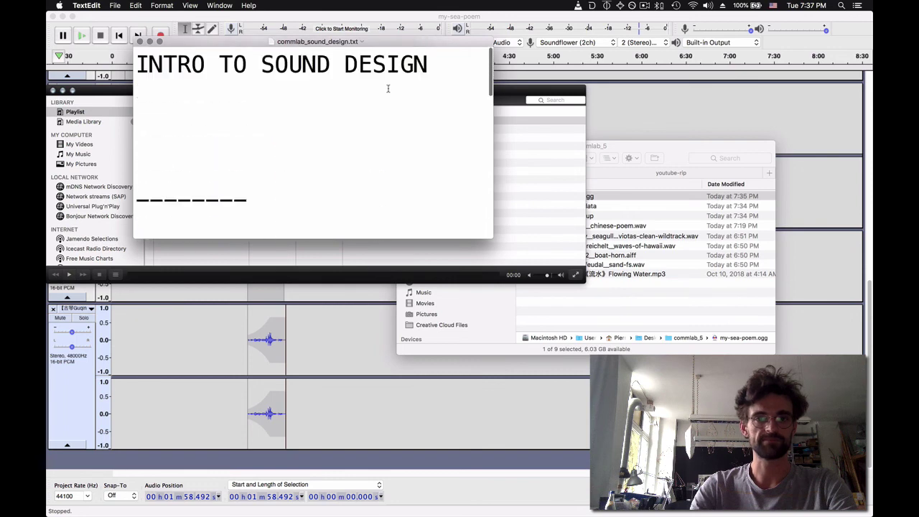